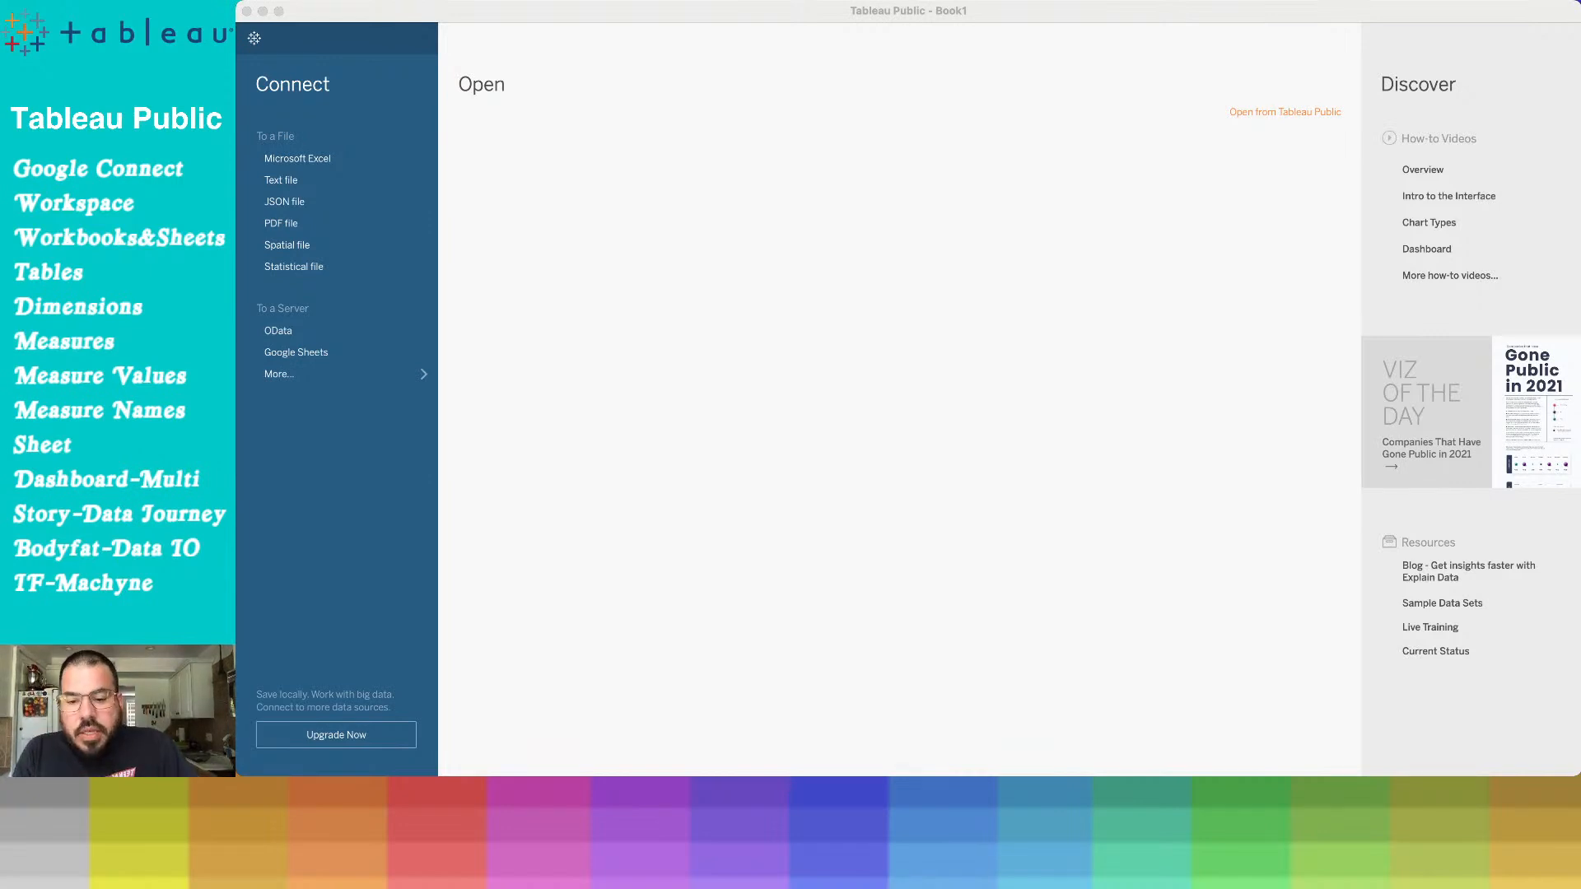
Start a server connection from Tableau Public using the Google Sheets connector
key(super+Tab)
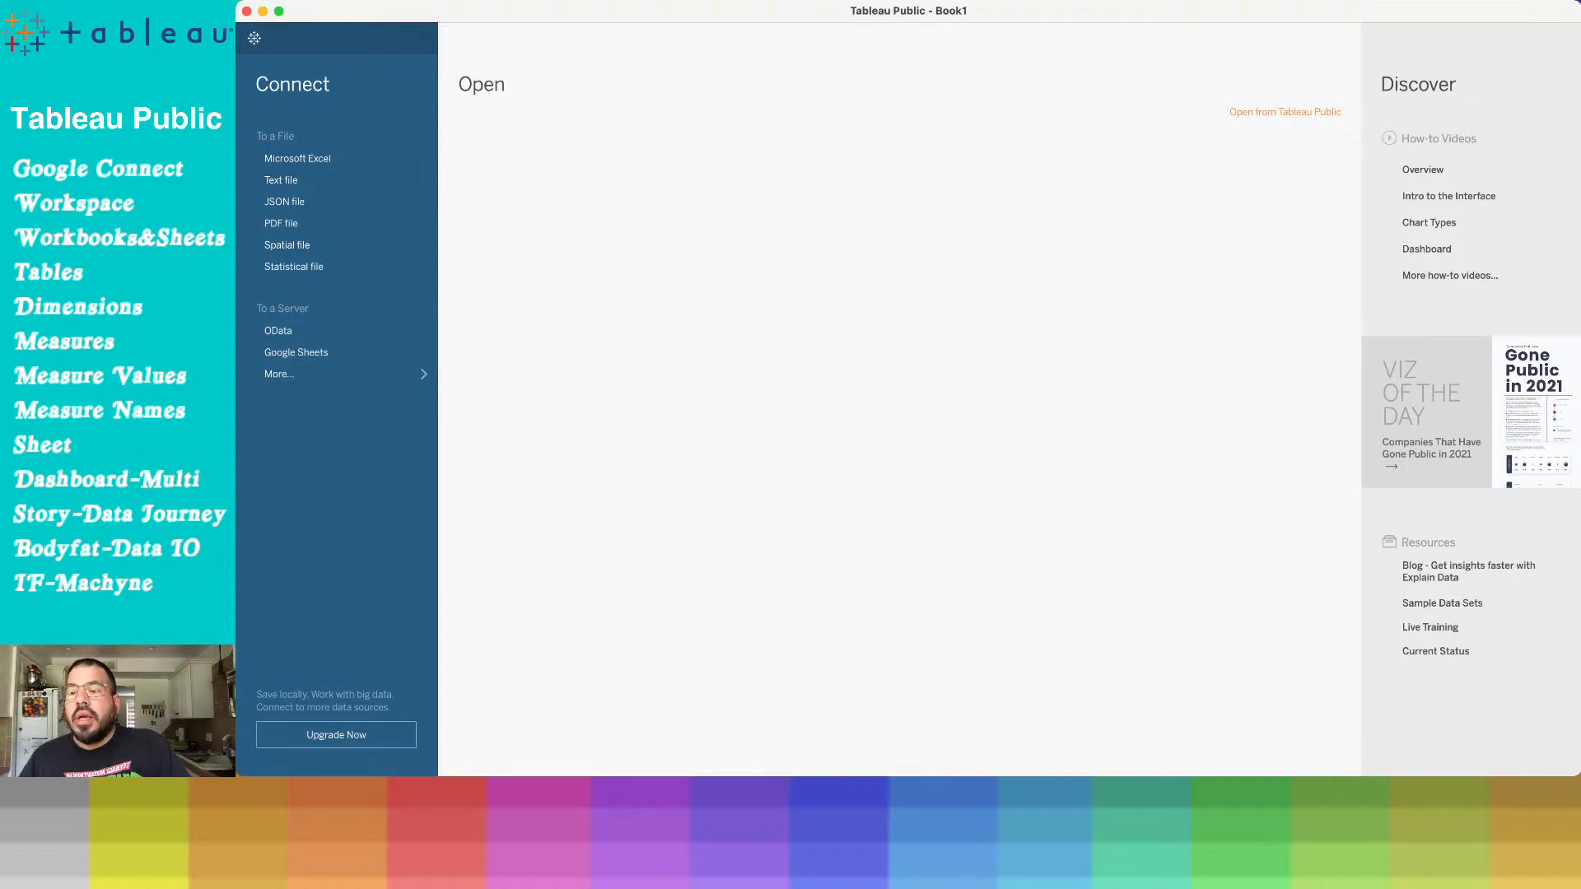
click(279, 374)
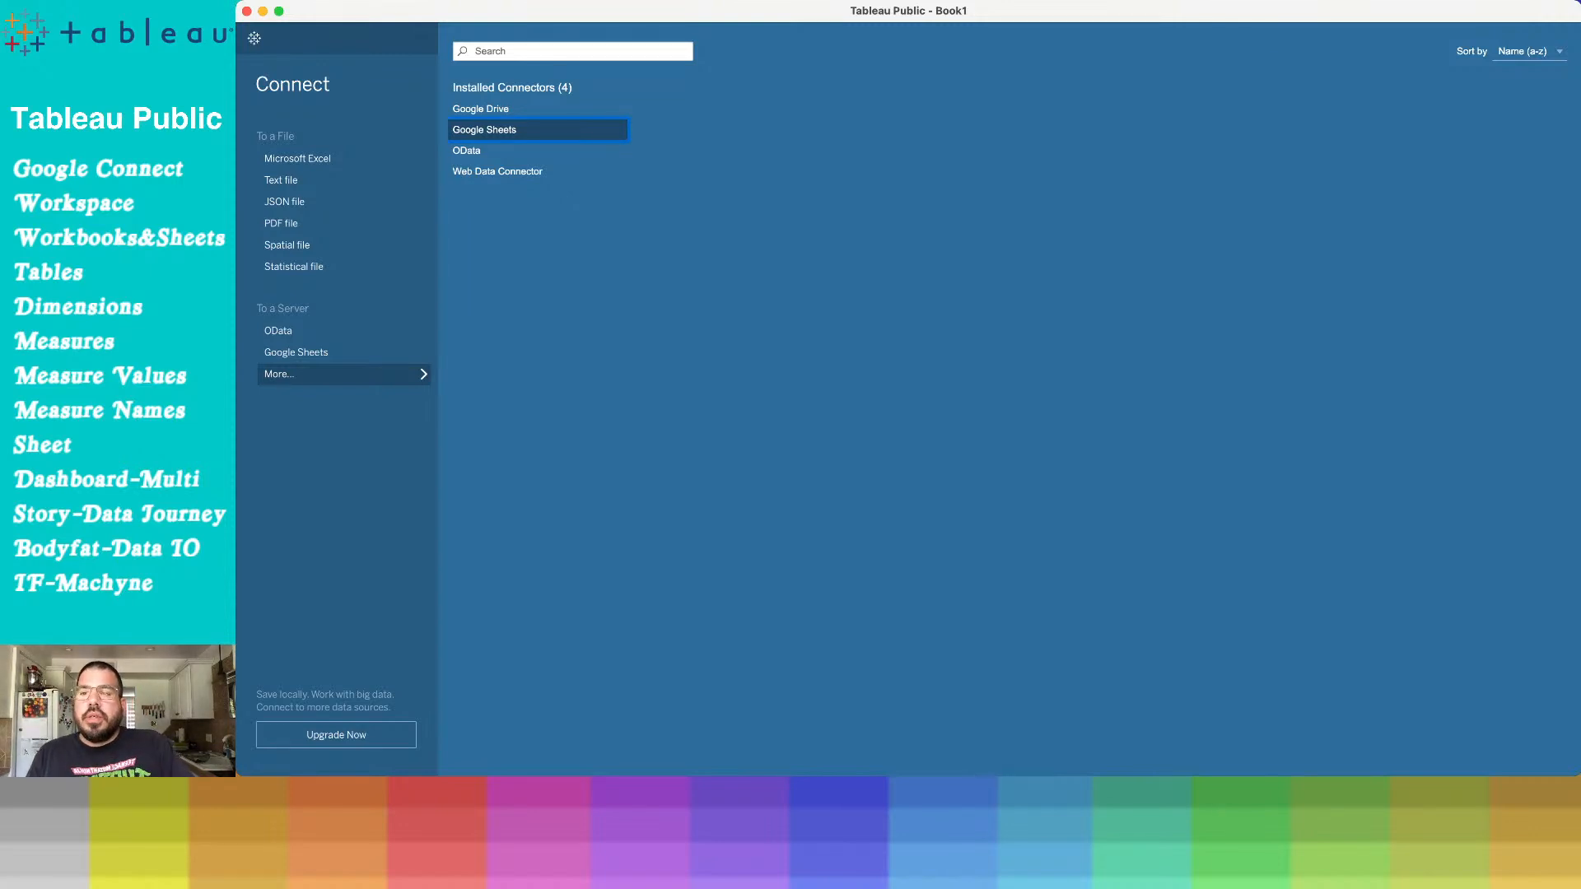
click(484, 130)
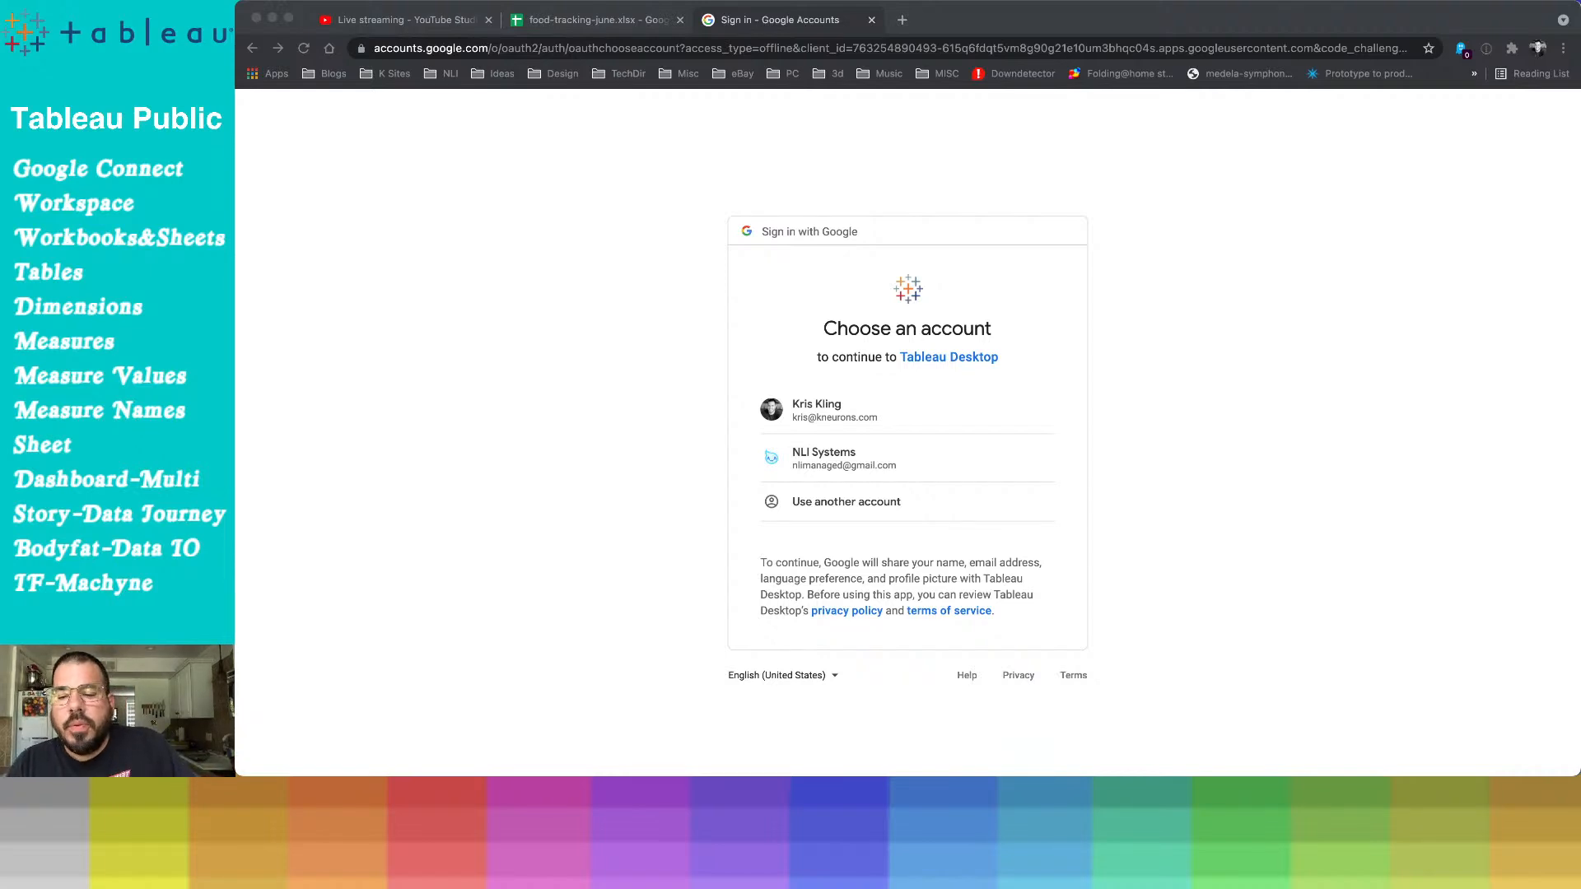
Choose the Google account in the browser and allow Tableau Desktop to see and download its Google Drive files
key(super+Tab)
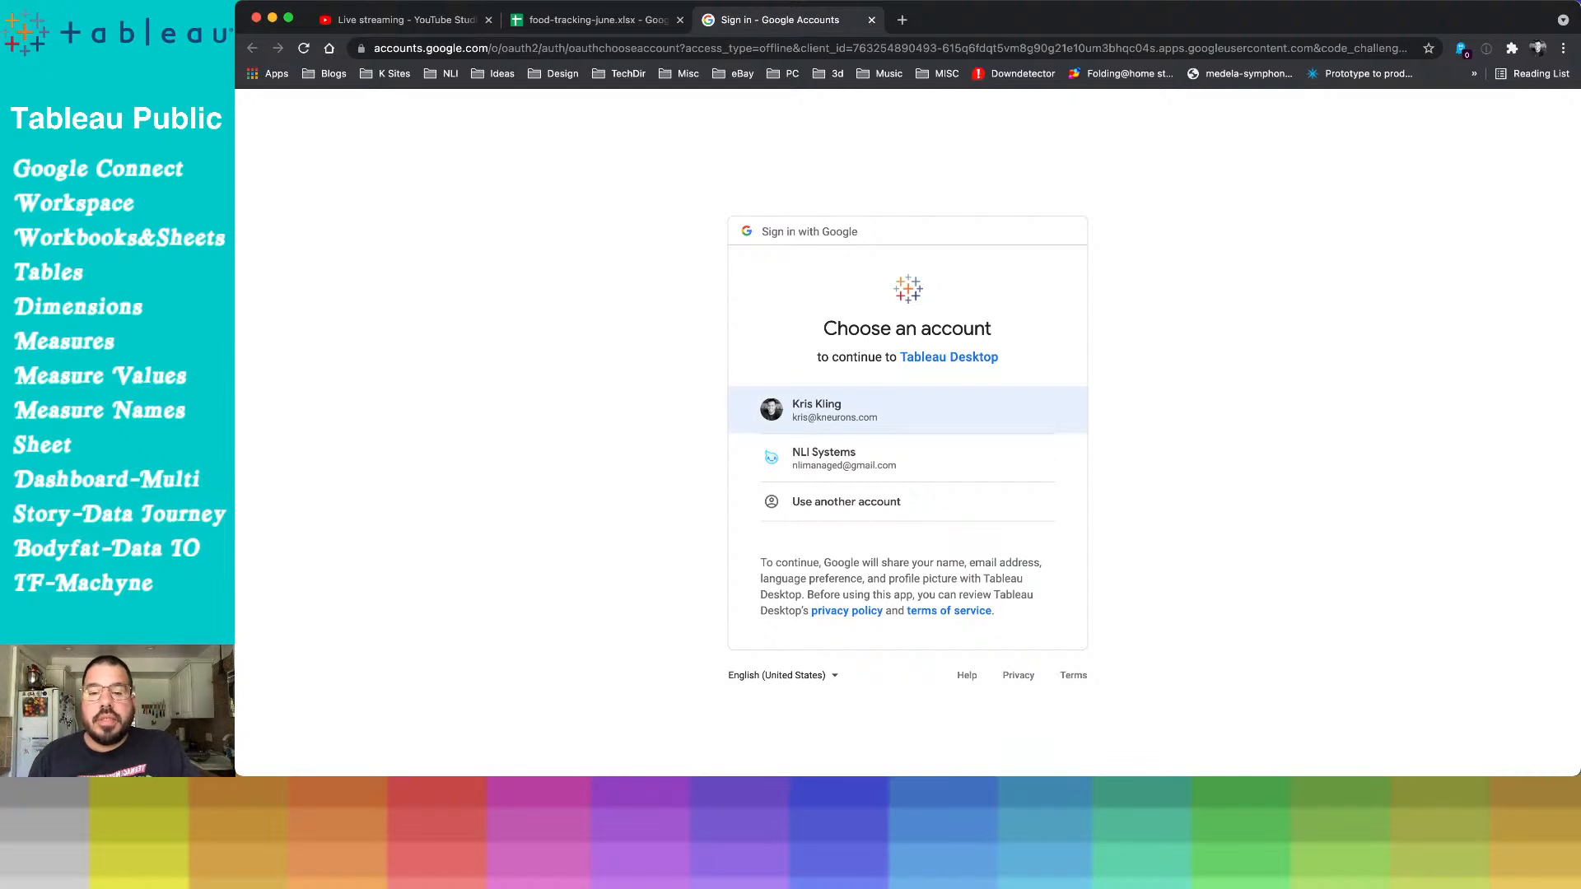
click(907, 410)
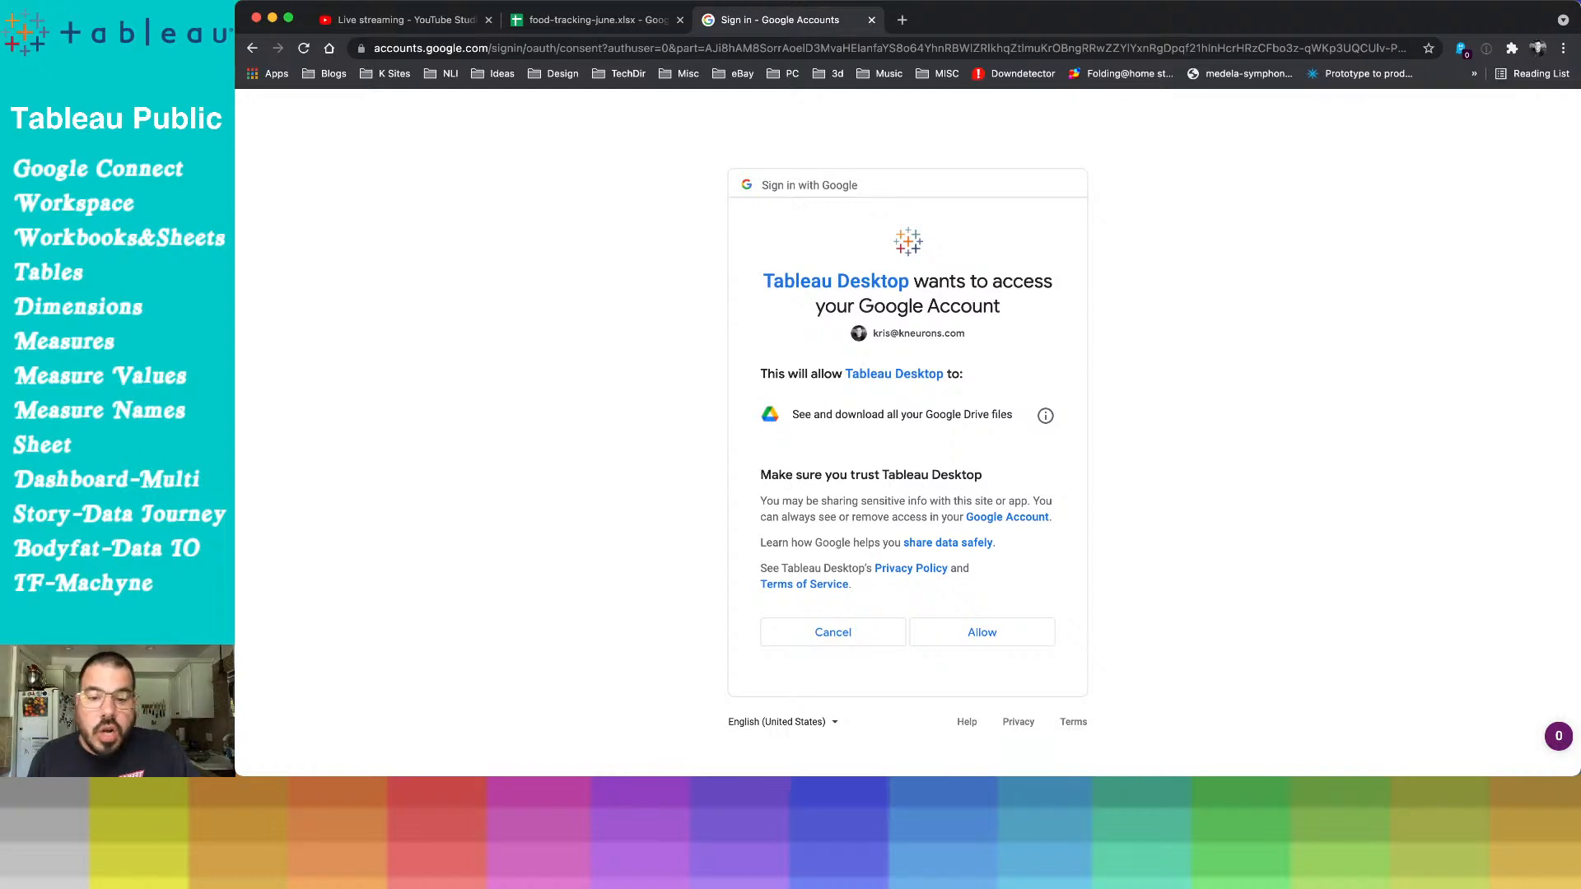
click(982, 632)
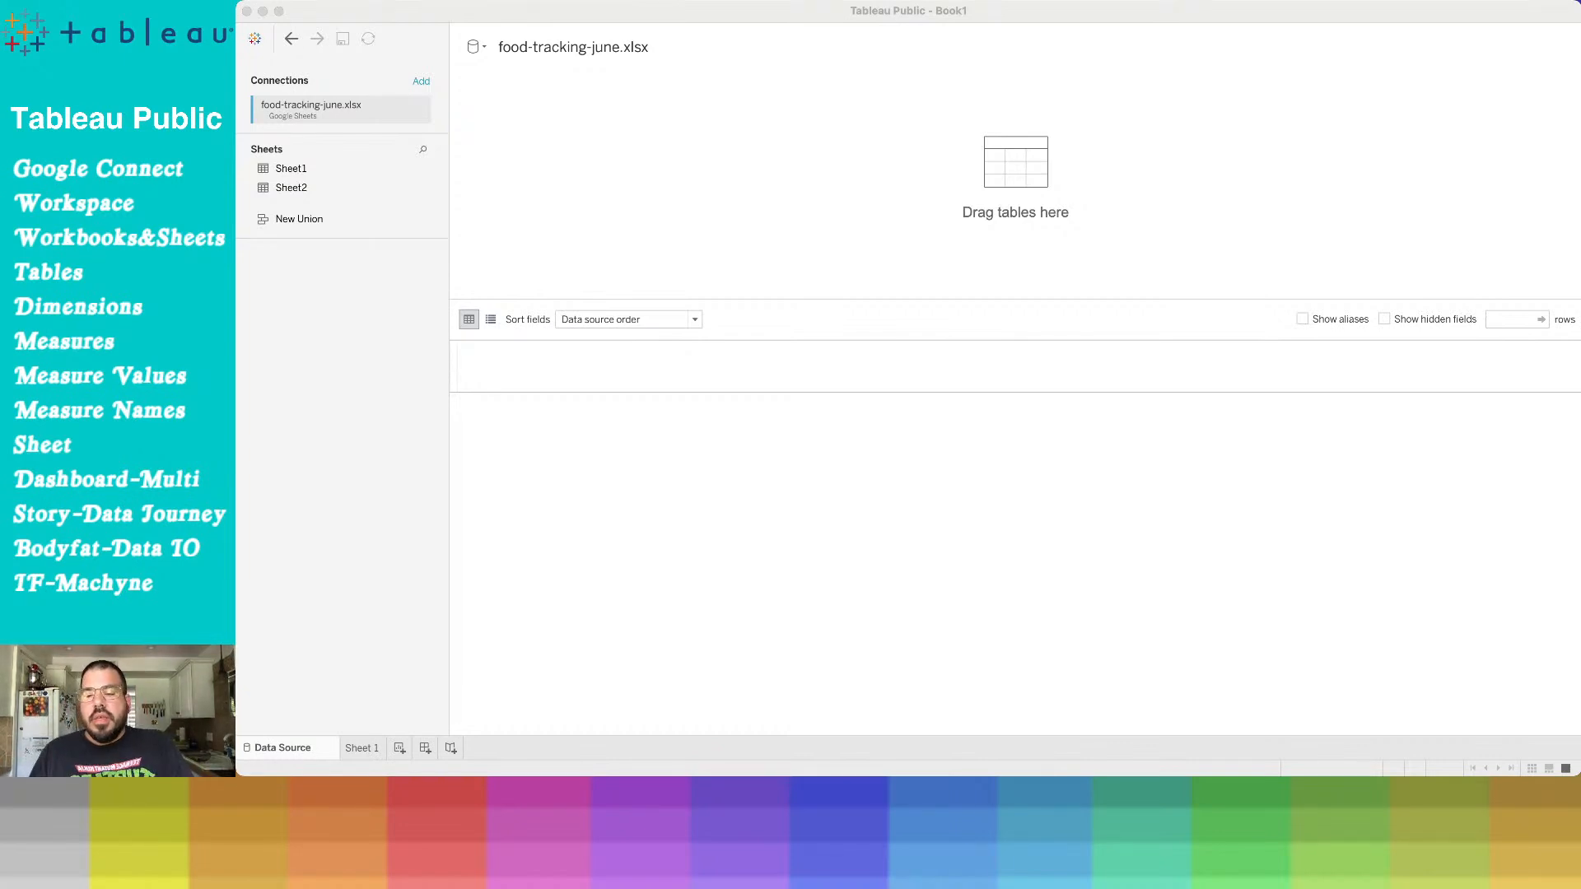
Switch to the food-tracking-june spreadsheet in the browser and compare the data on Sheet1 and Sheet2
key(super+Tab)
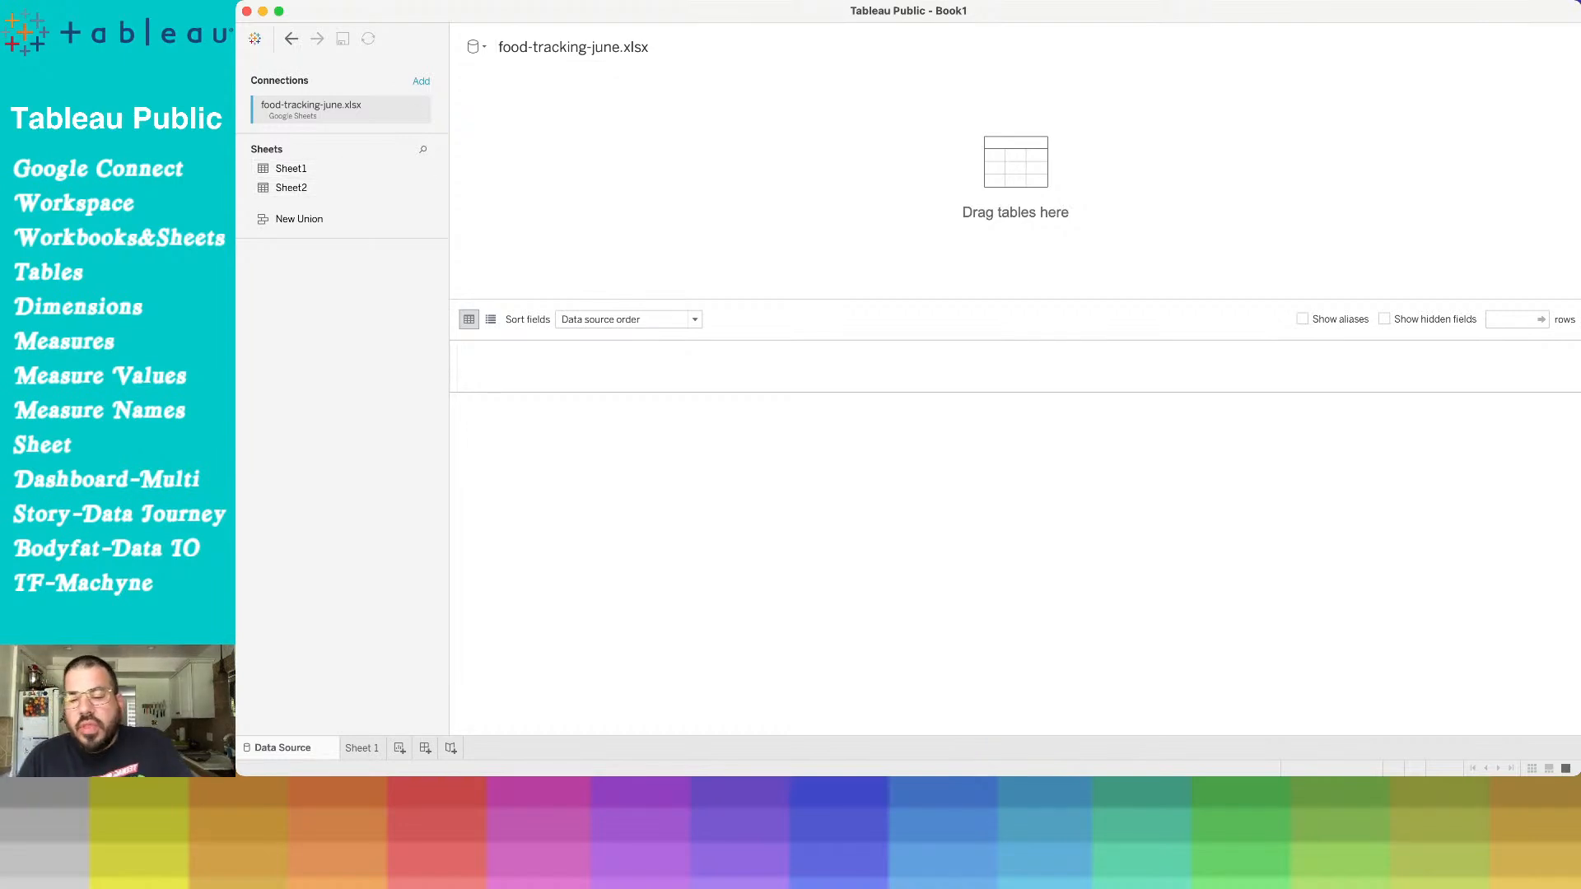
key(super+Tab)
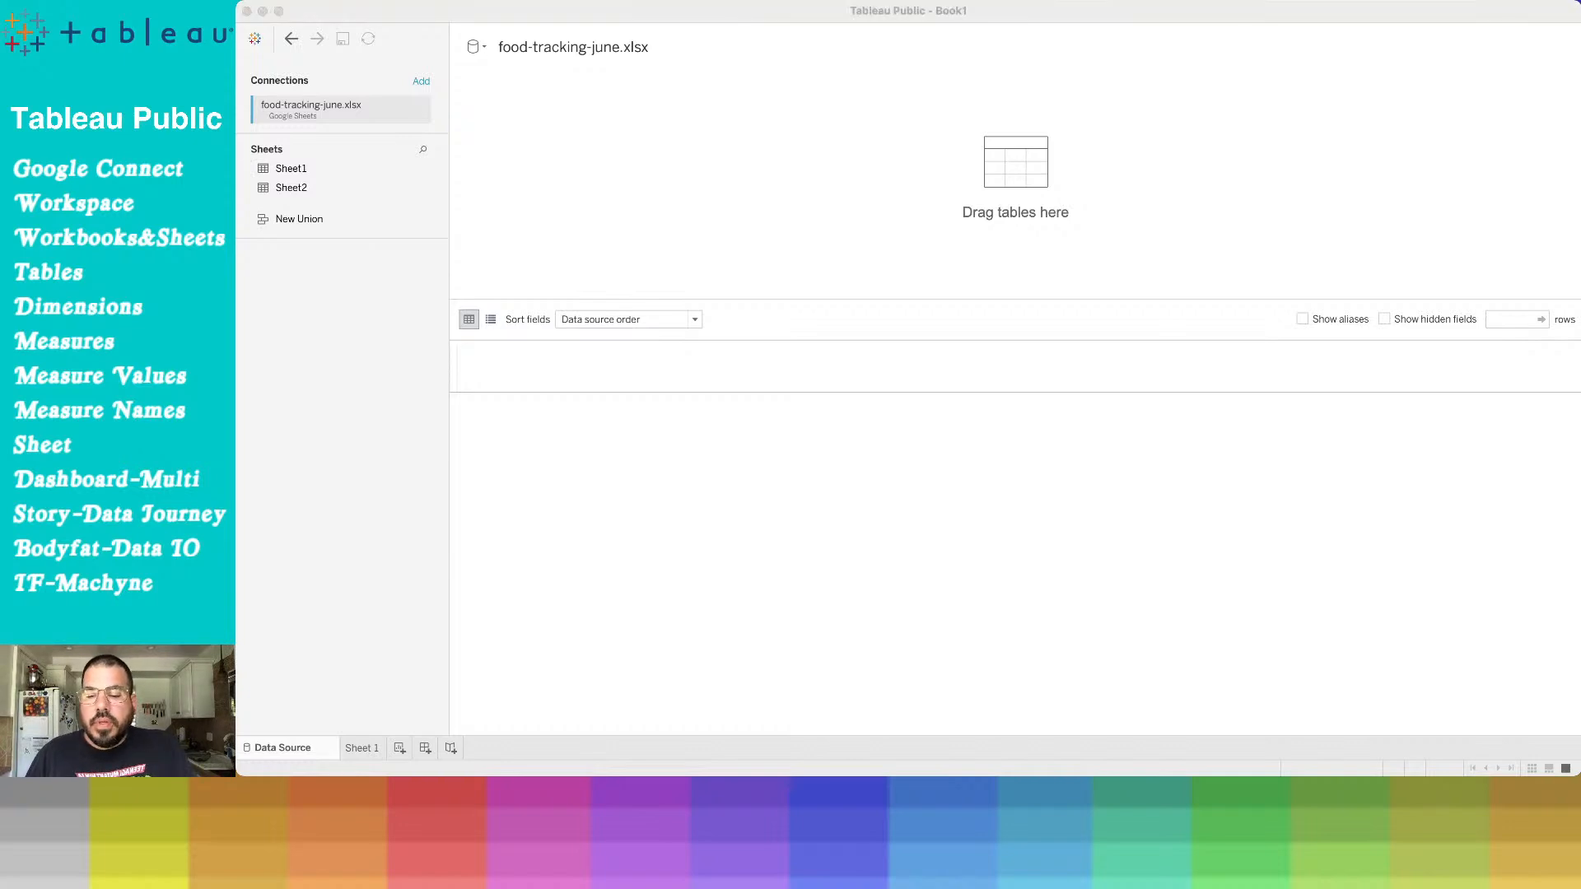
key(super+Tab)
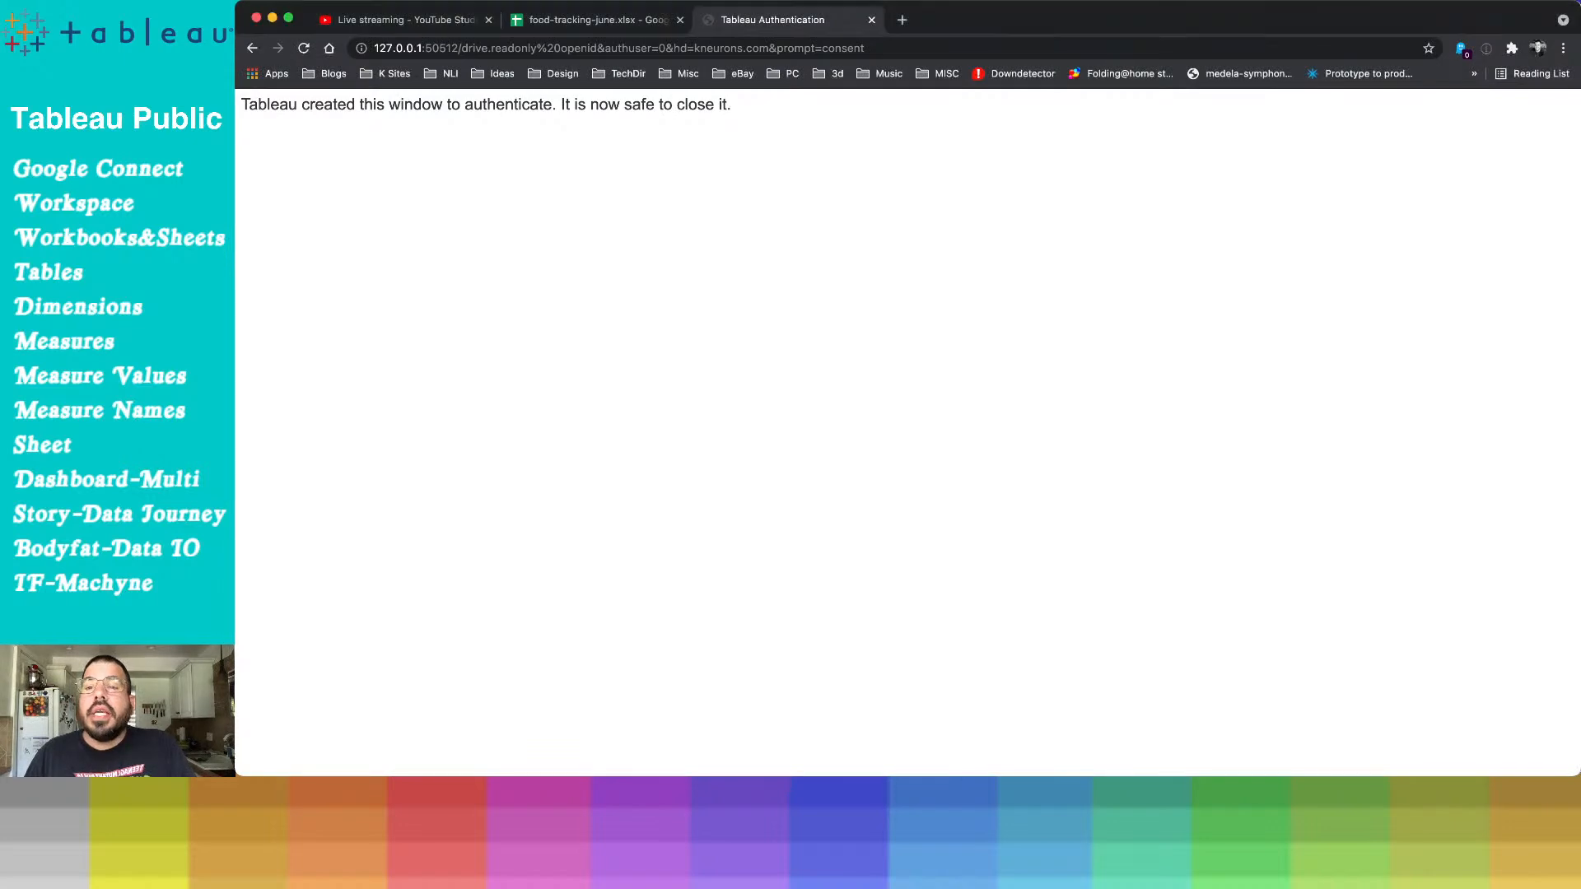
click(589, 19)
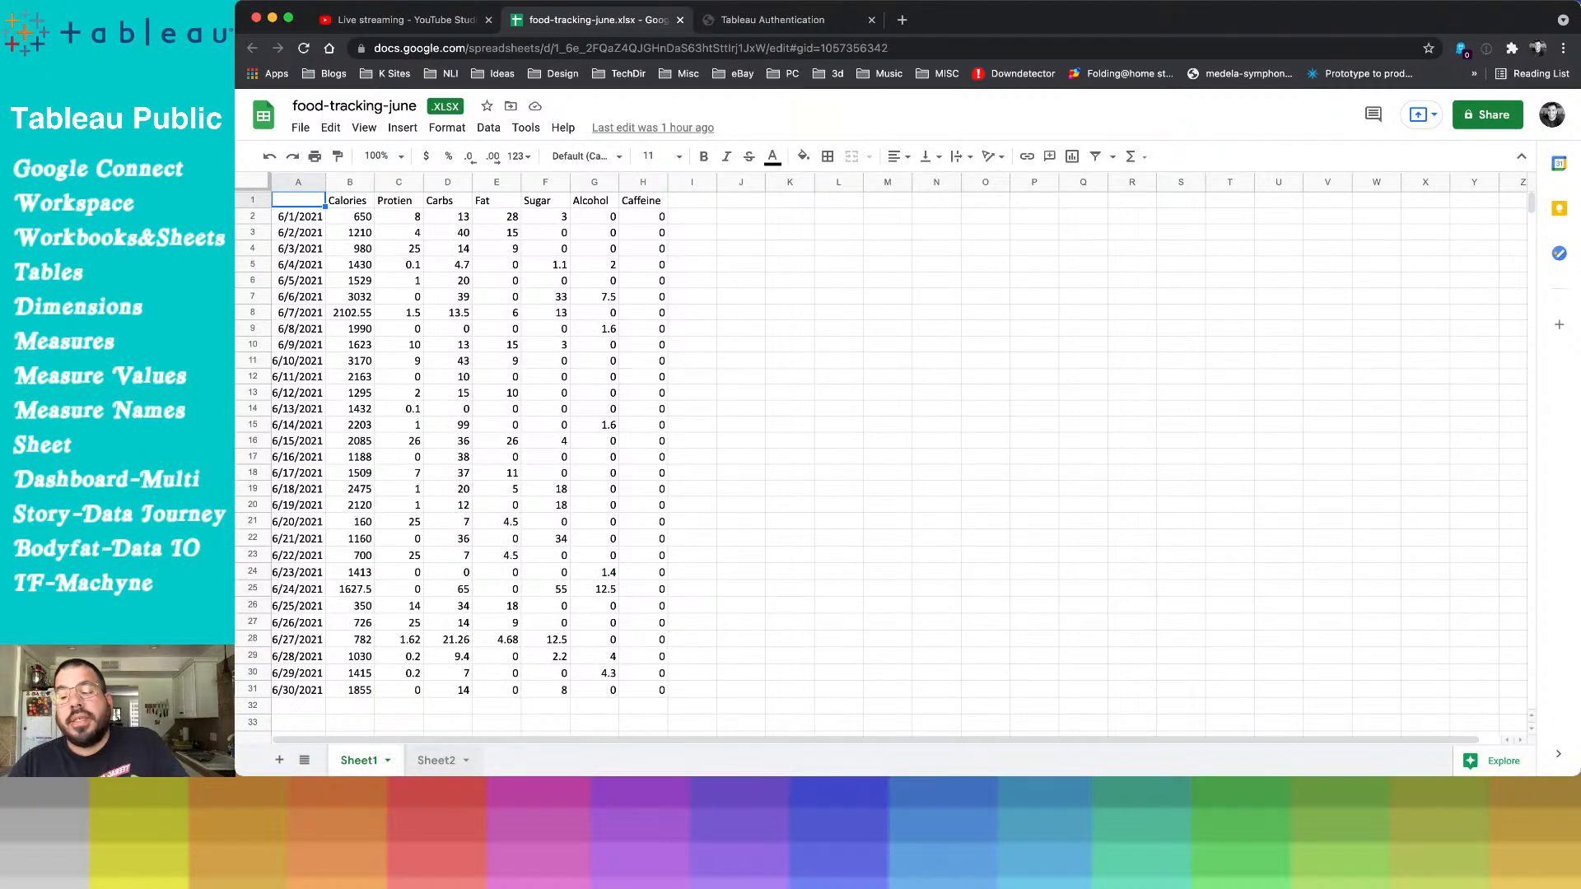
click(436, 760)
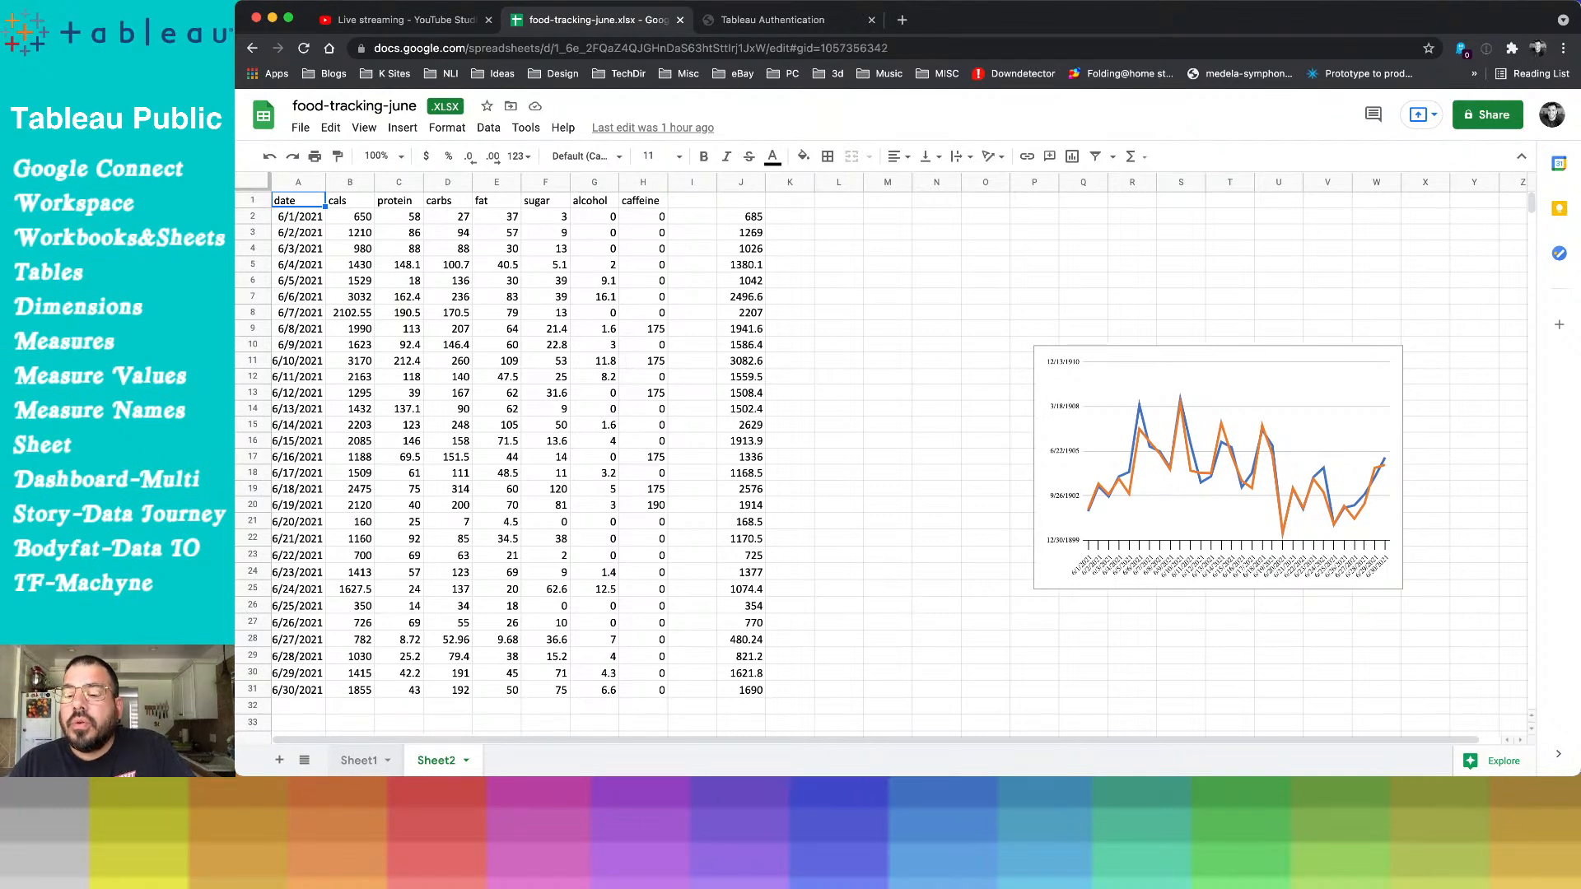
click(359, 760)
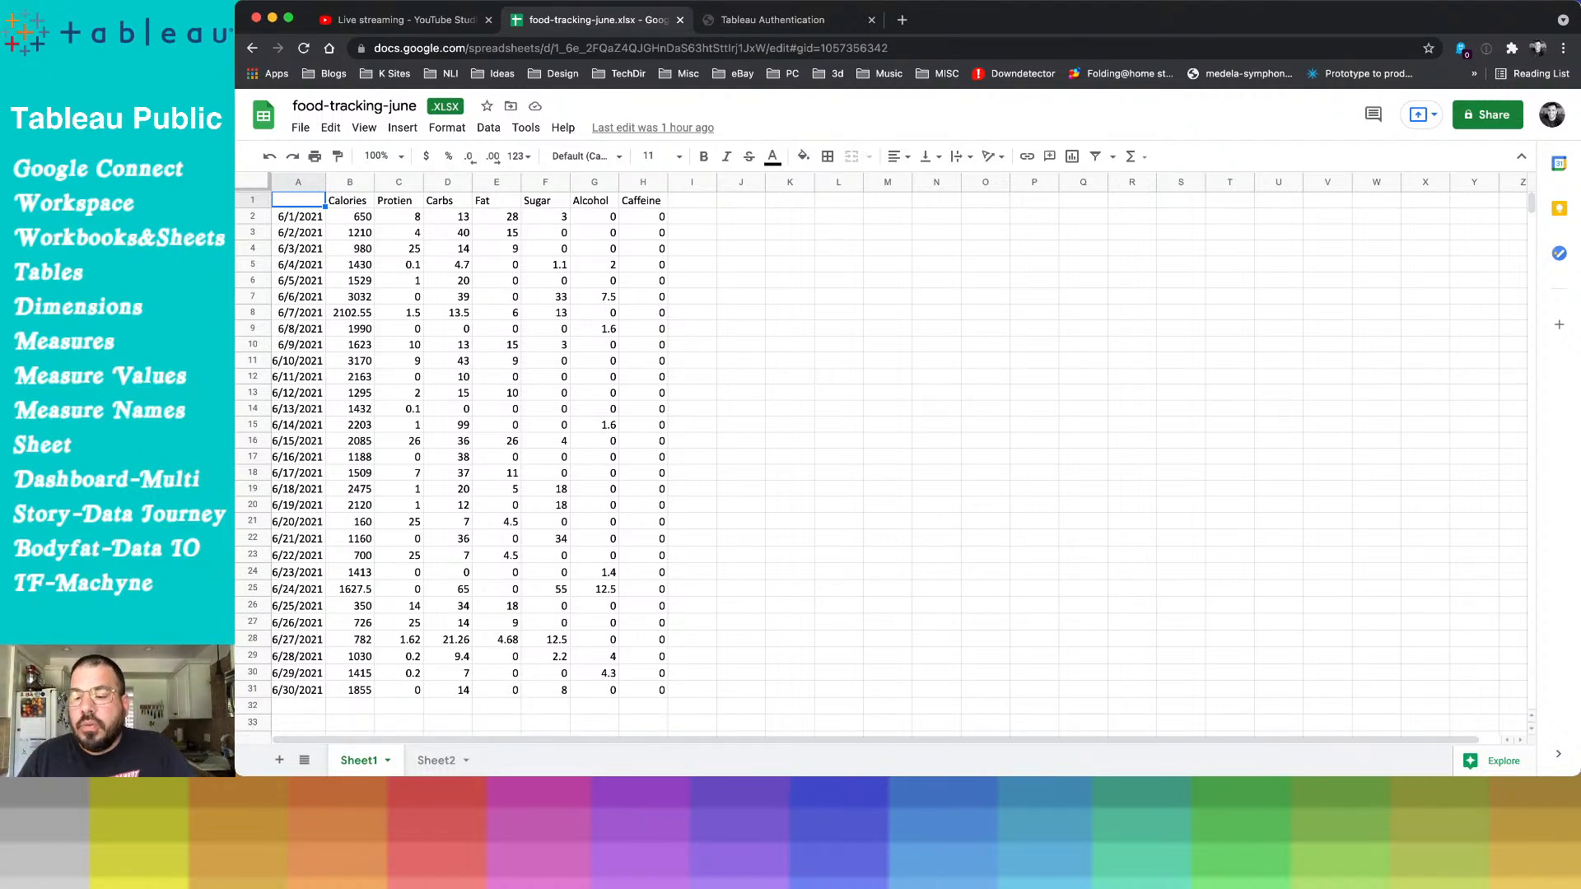
Delete Sheet2 from the food-tracking-june spreadsheet
click(443, 760)
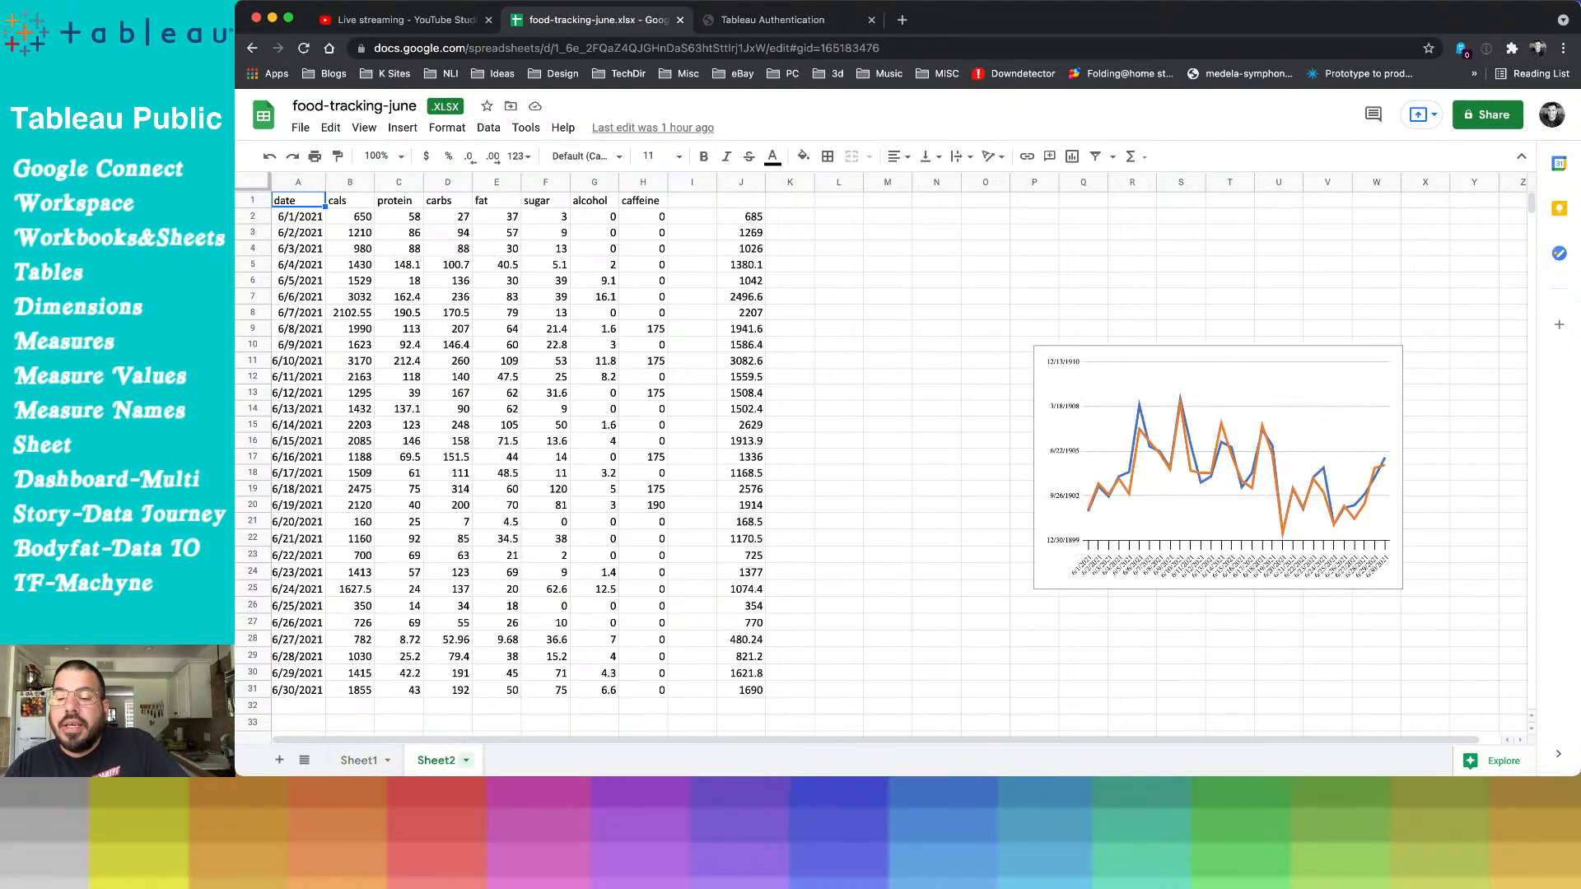
click(466, 760)
click(461, 509)
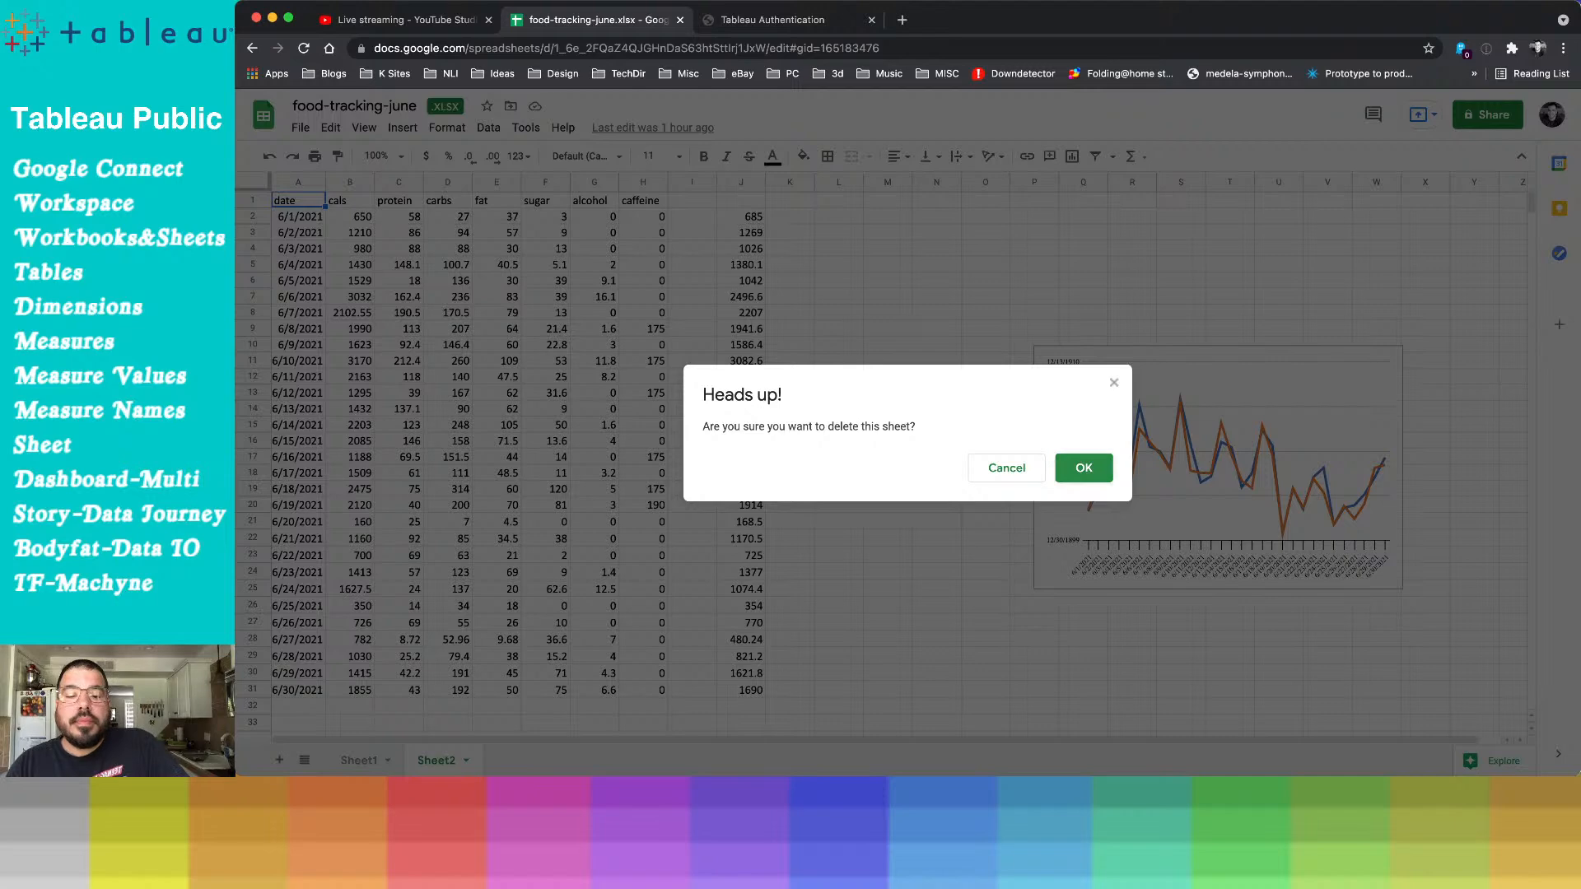
click(1084, 468)
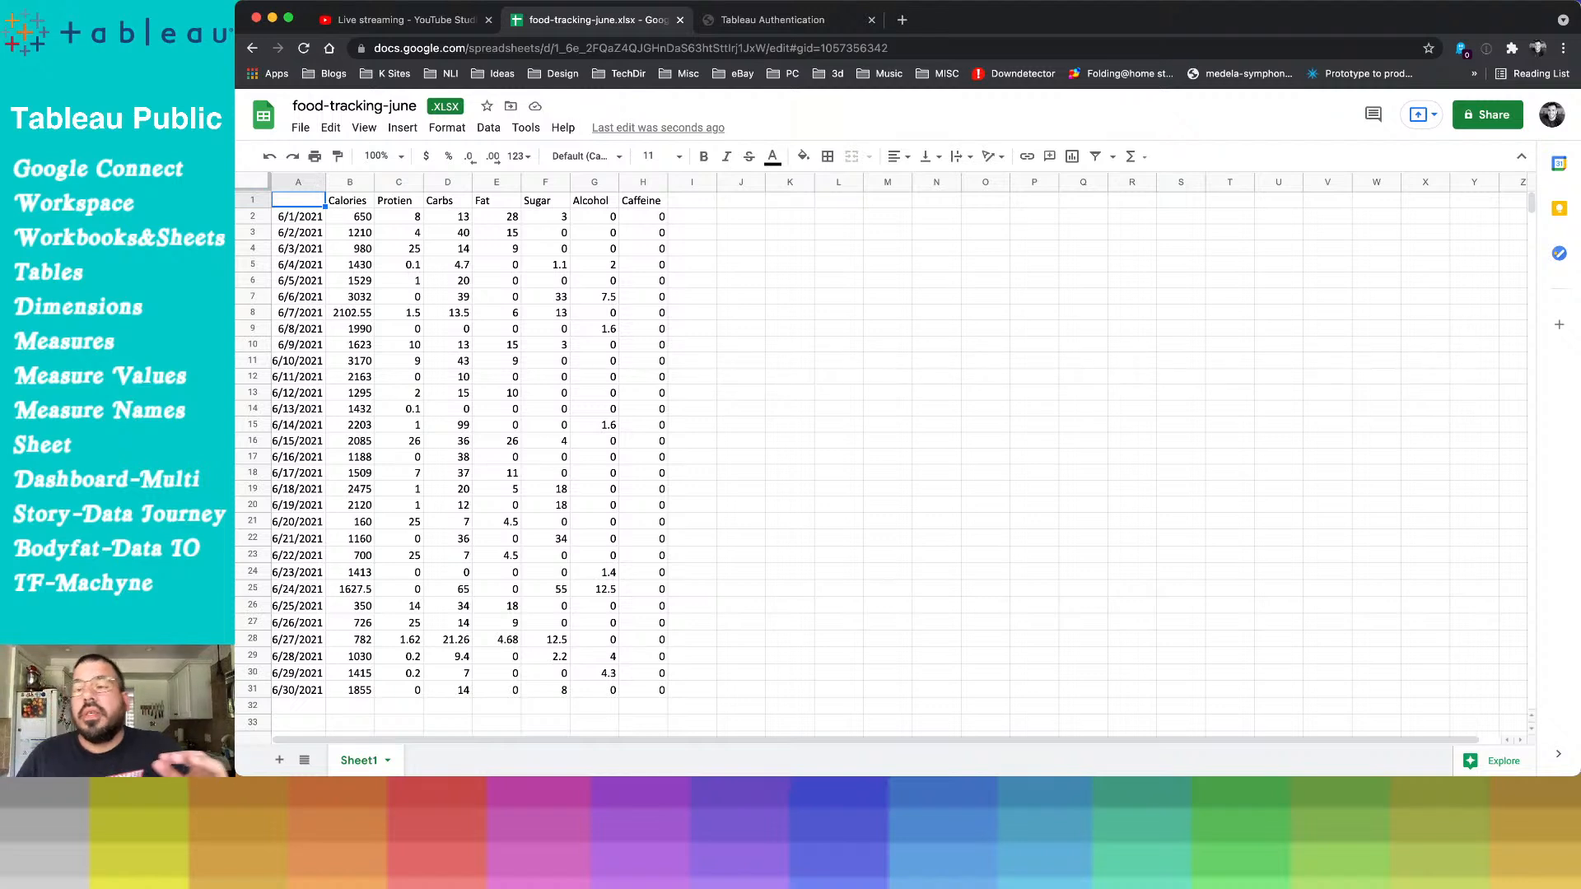
Enter the header "Date" in cell A1 of Sheet1
text(Date)
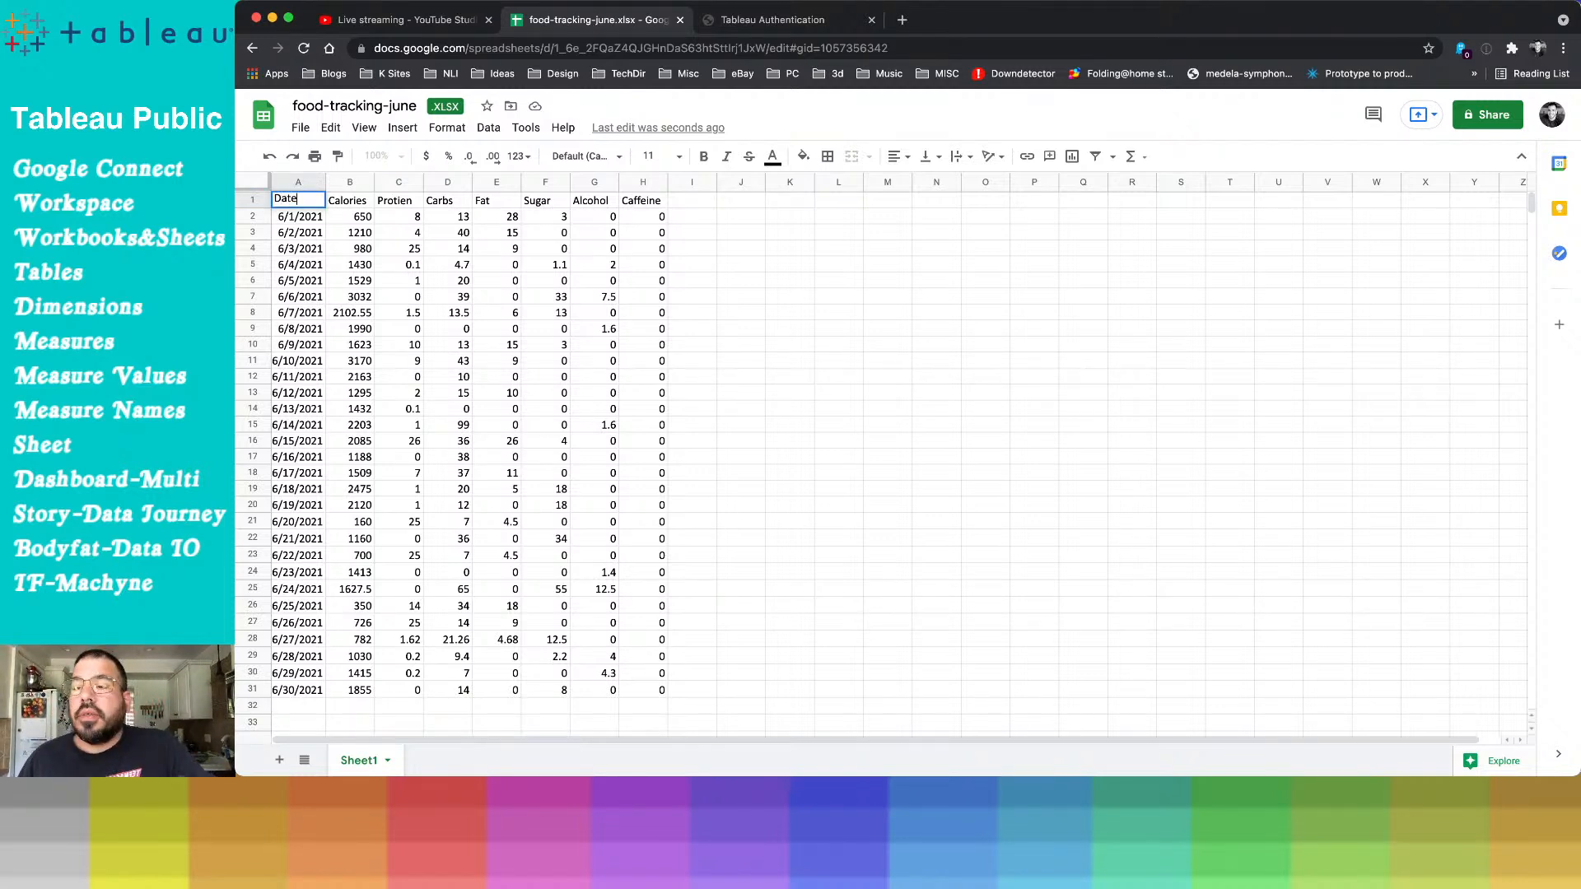
key(Return)
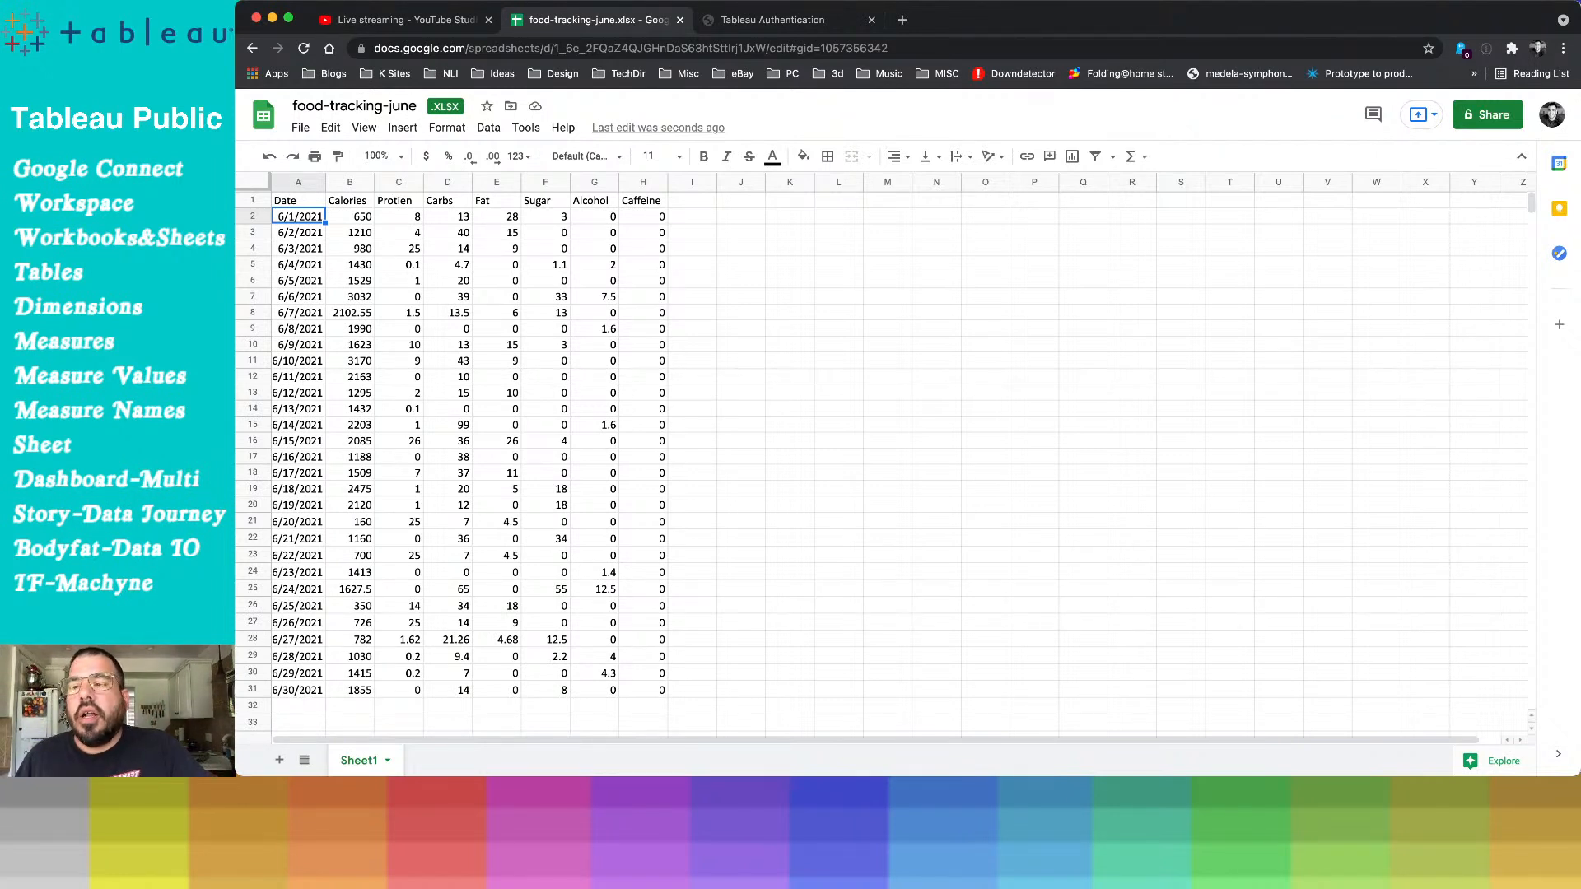
click(298, 201)
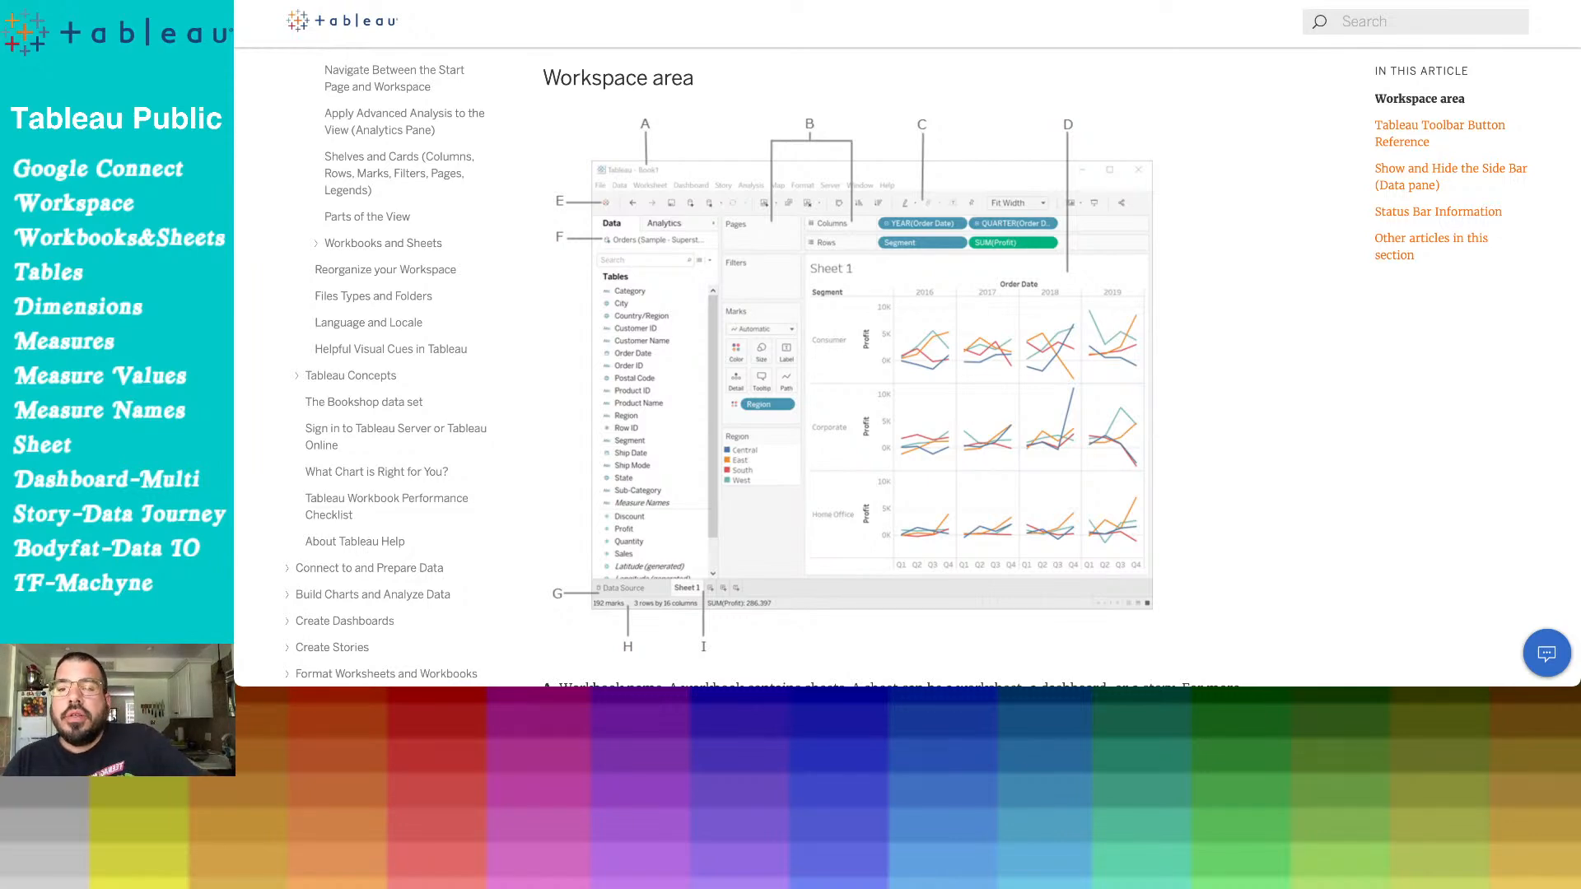
Examine the labelled workspace diagram and its A to I descriptions in the Tableau help article
scroll(906, 371, up, 5)
scroll(905, 371, down, 5)
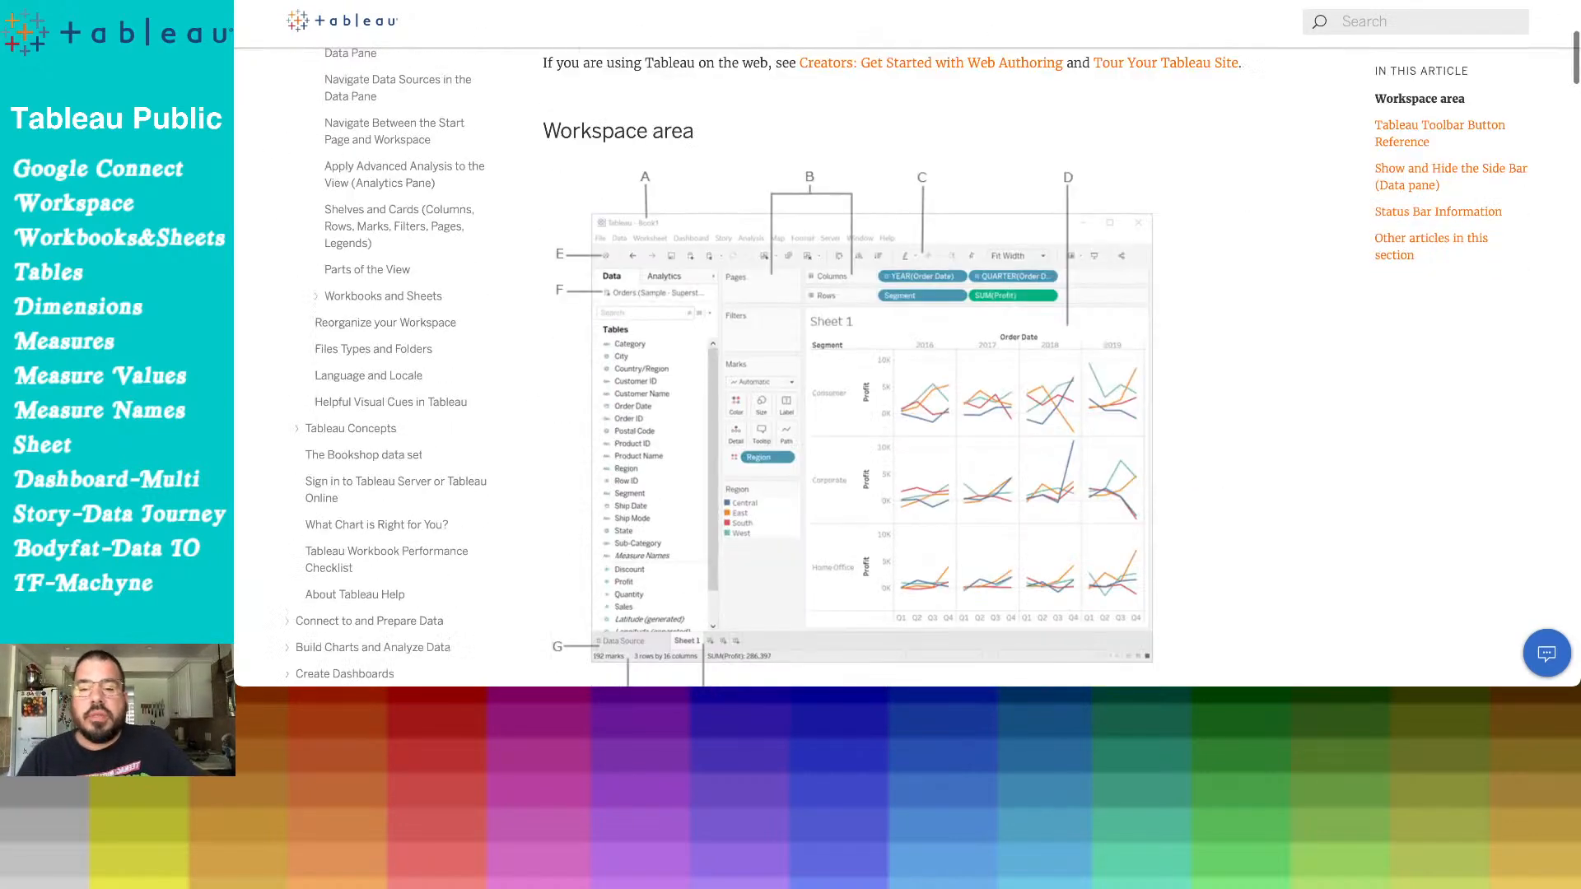
scroll(906, 370, down, 2)
scroll(906, 371, up, 1)
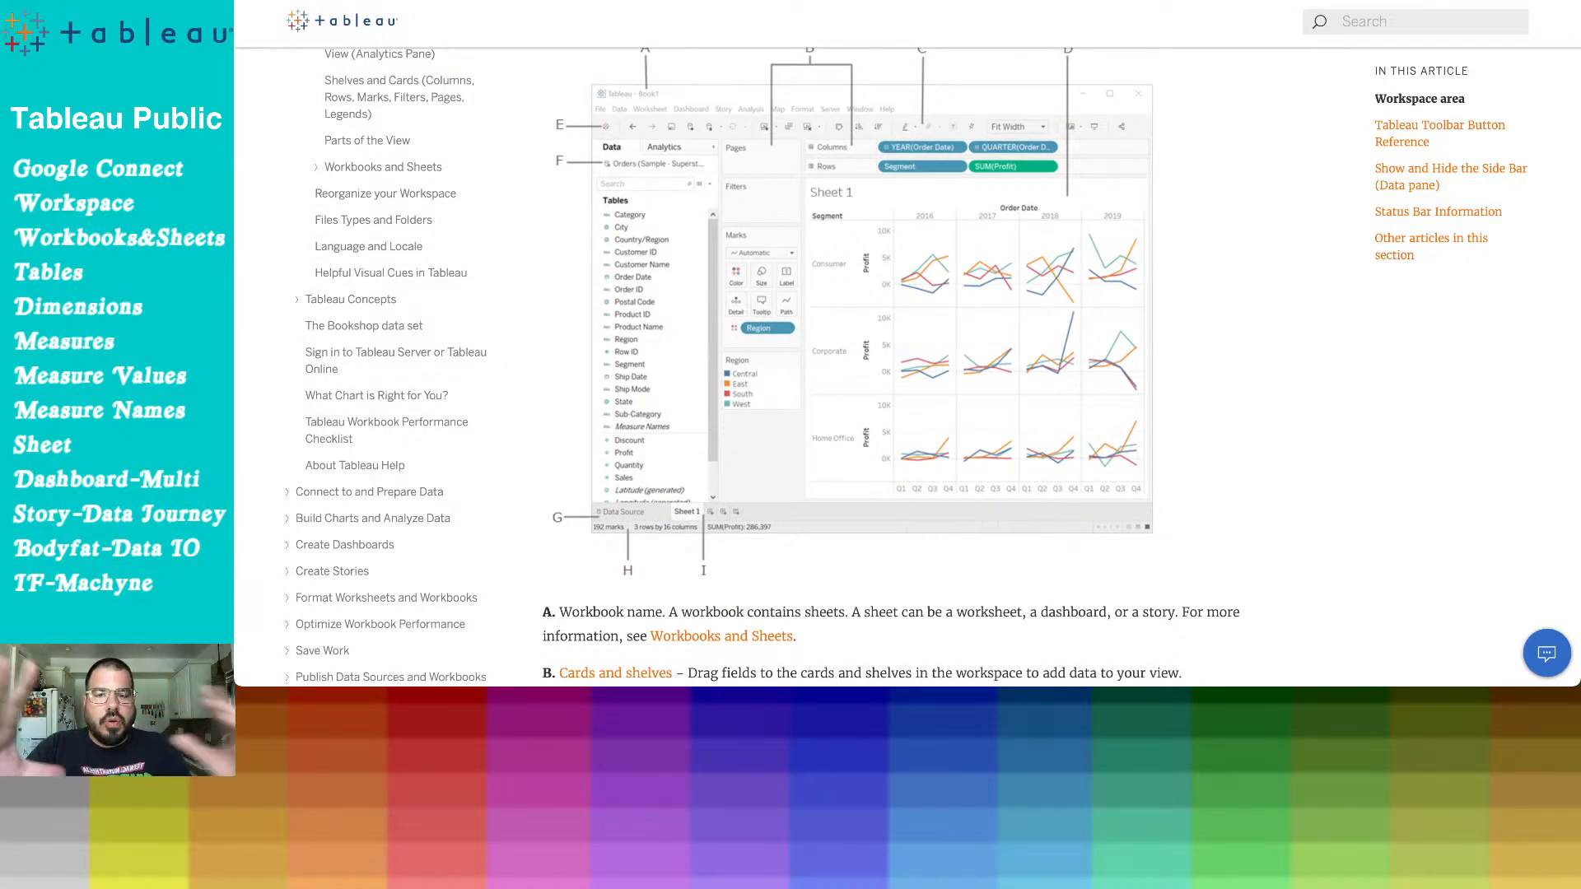
scroll(906, 370, down, 5)
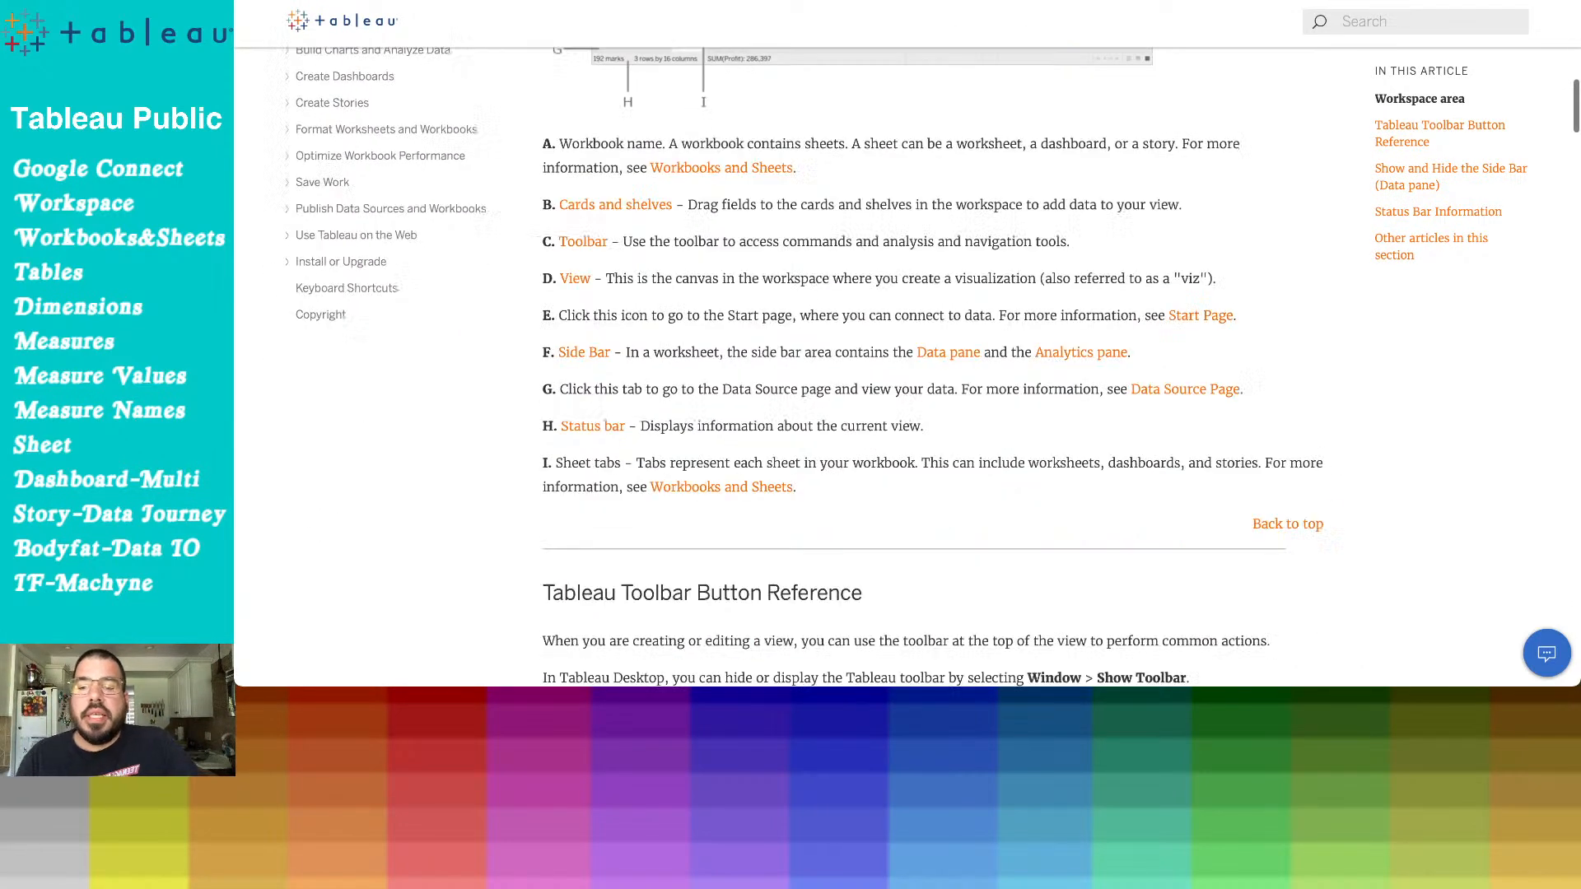
scroll(807, 367, down, 2)
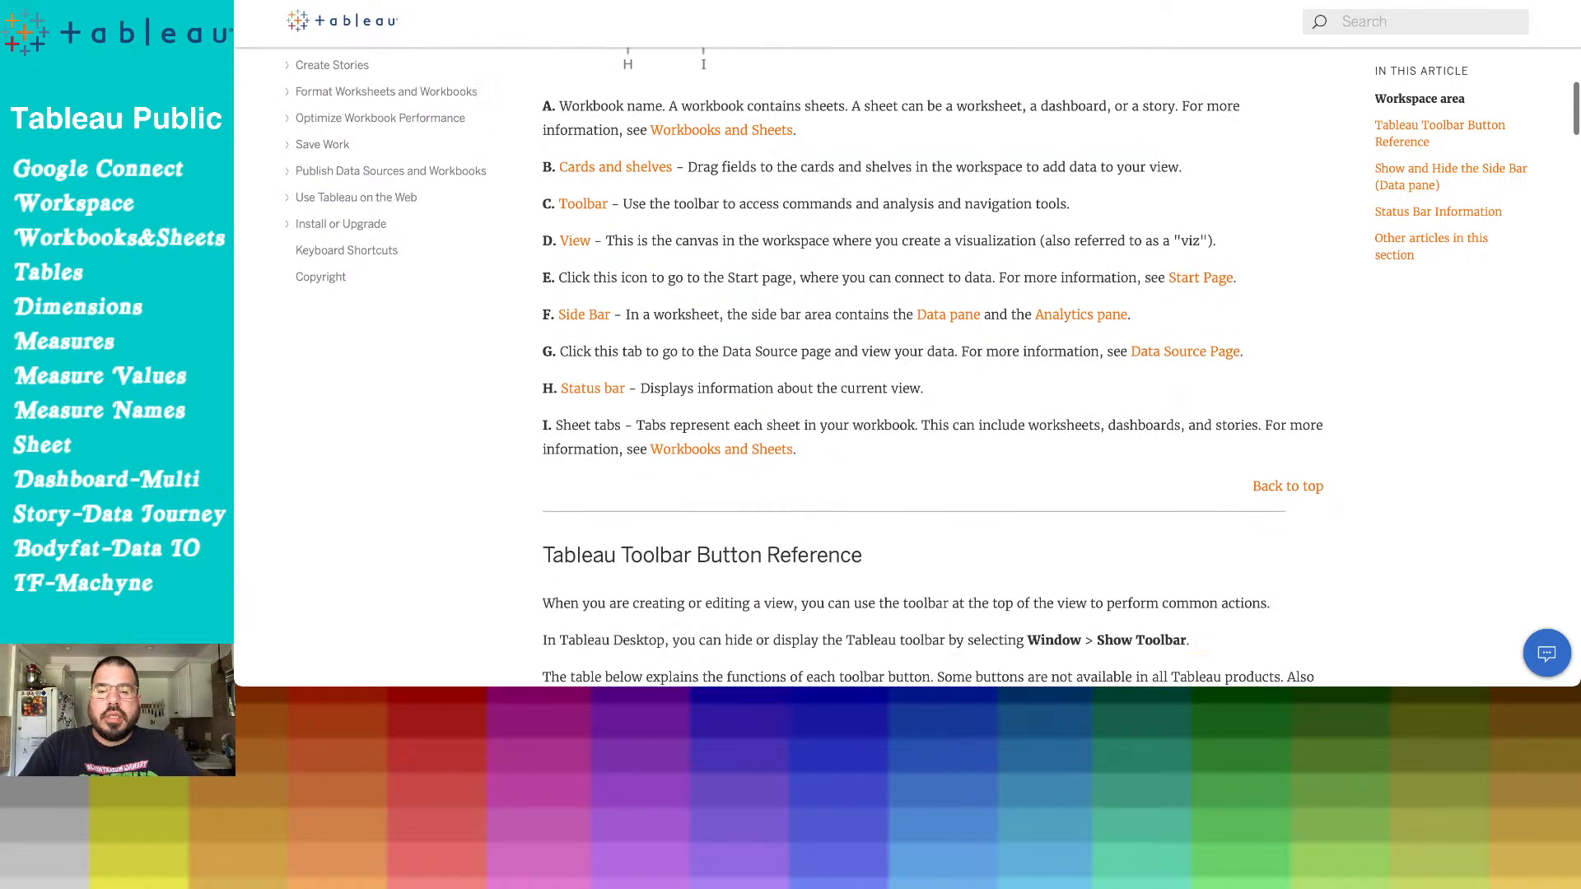
Read through the Tableau Toolbar Button Reference table in the help article
scroll(930, 370, down, 7)
scroll(931, 366, down, 1)
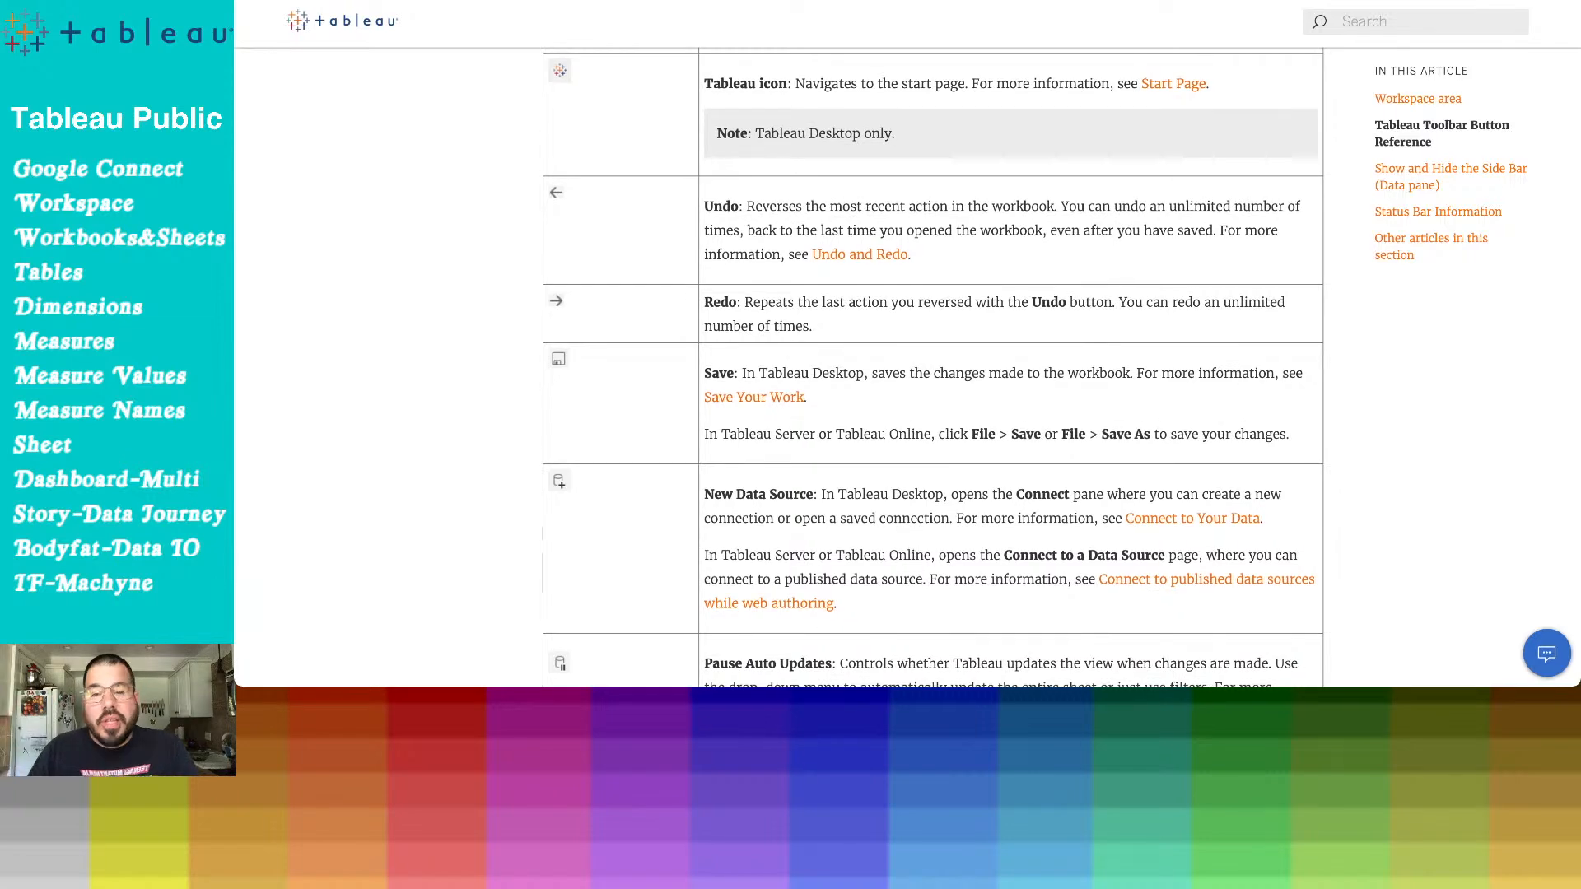
scroll(932, 370, down, 2)
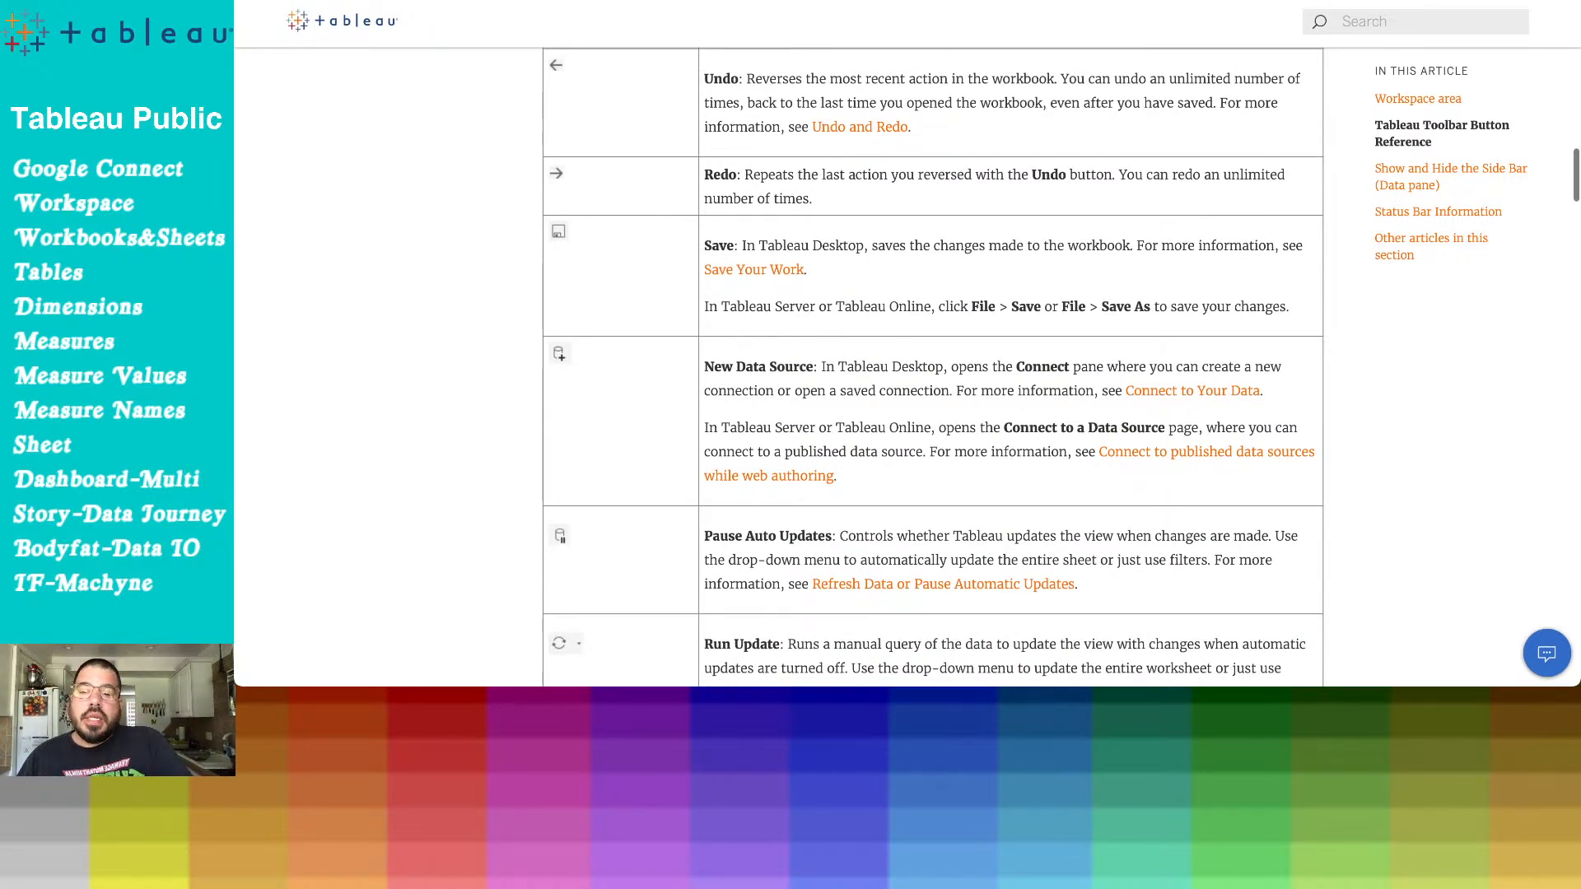
scroll(932, 367, down, 2)
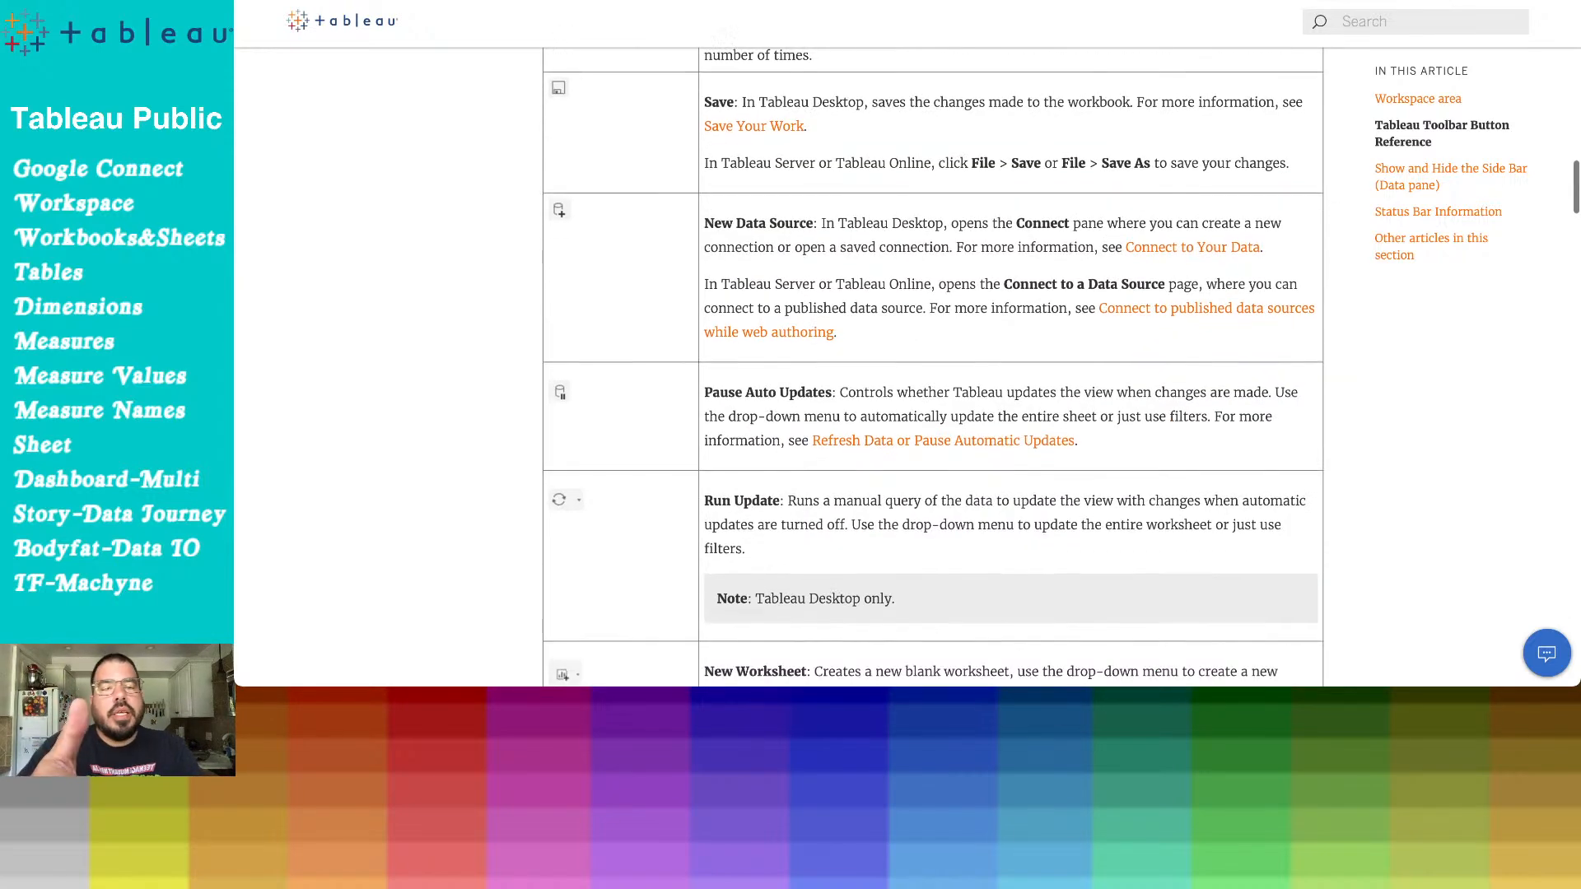
scroll(933, 367, down, 8)
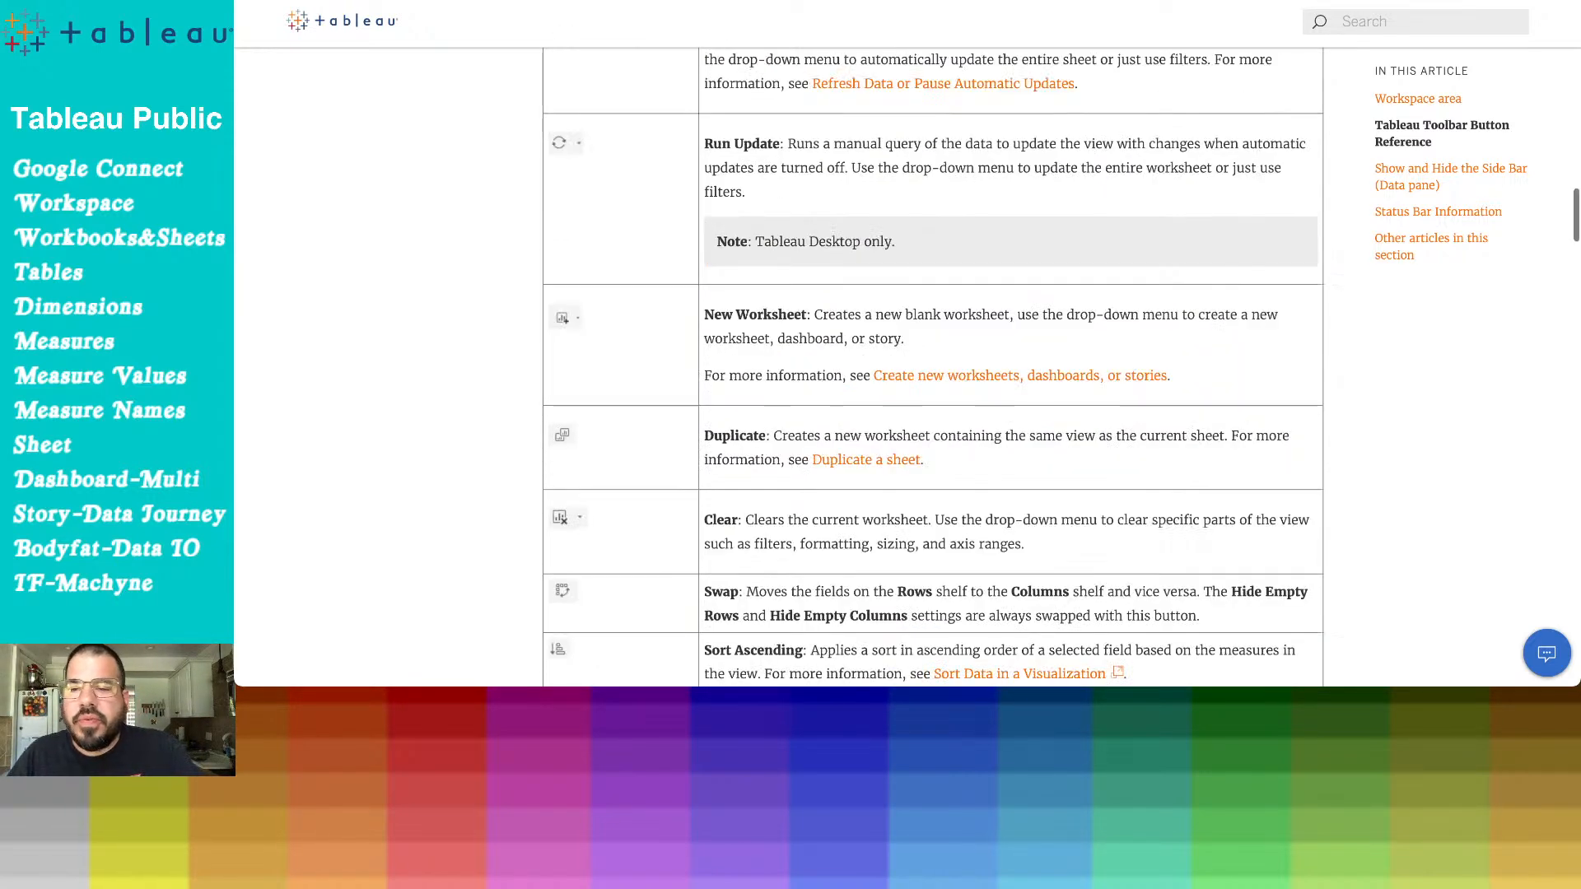
scroll(933, 367, down, 20)
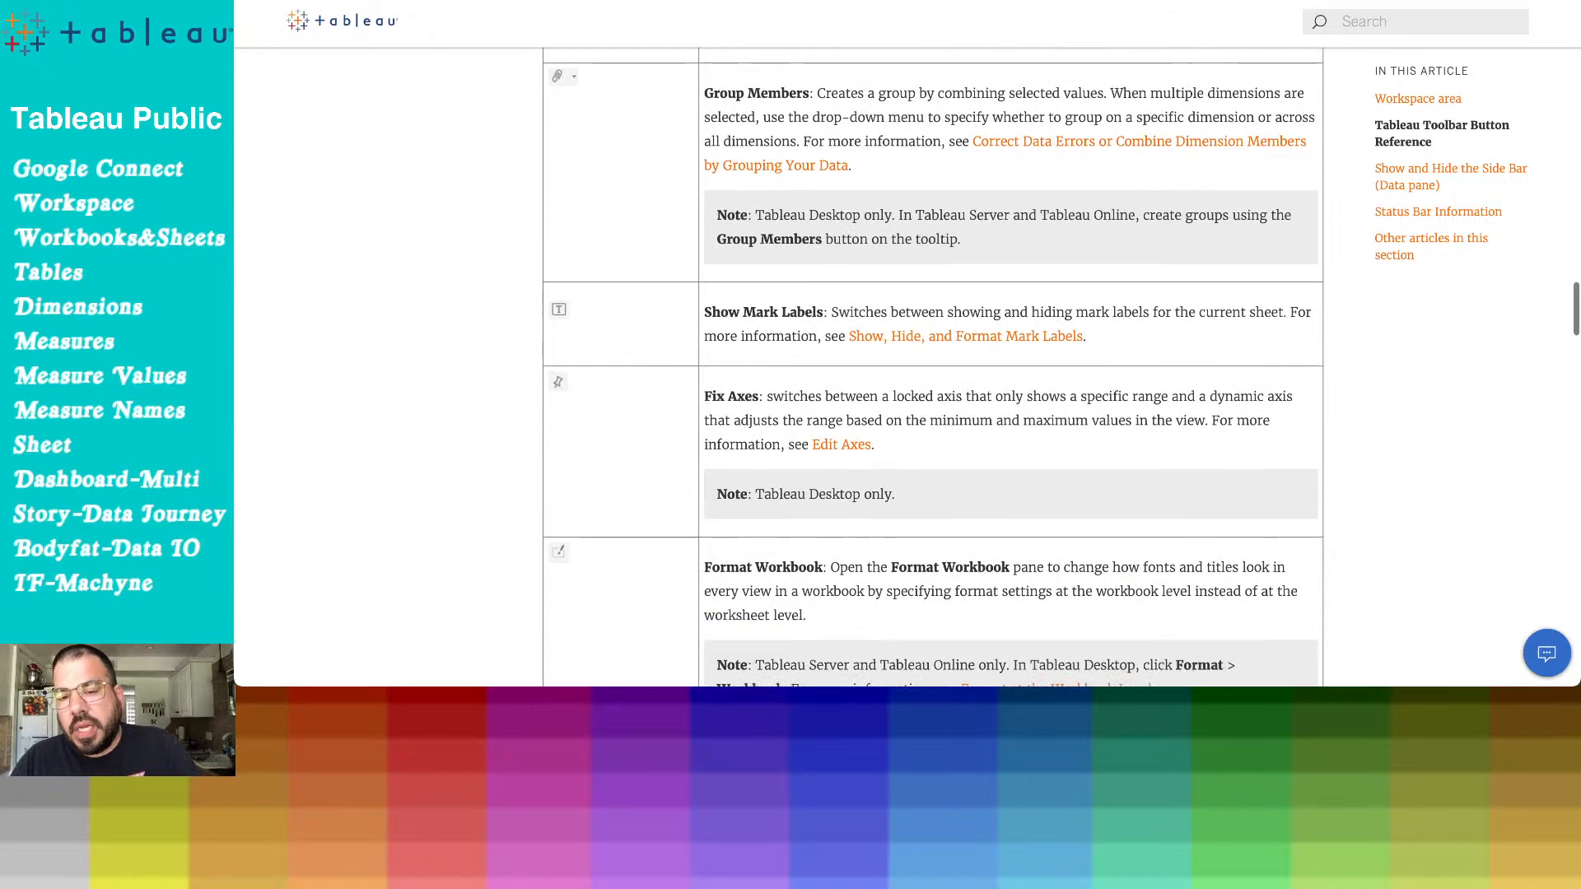
Look through the help sections on showing and hiding the side bar and on status bar information
scroll(933, 367, down, 17)
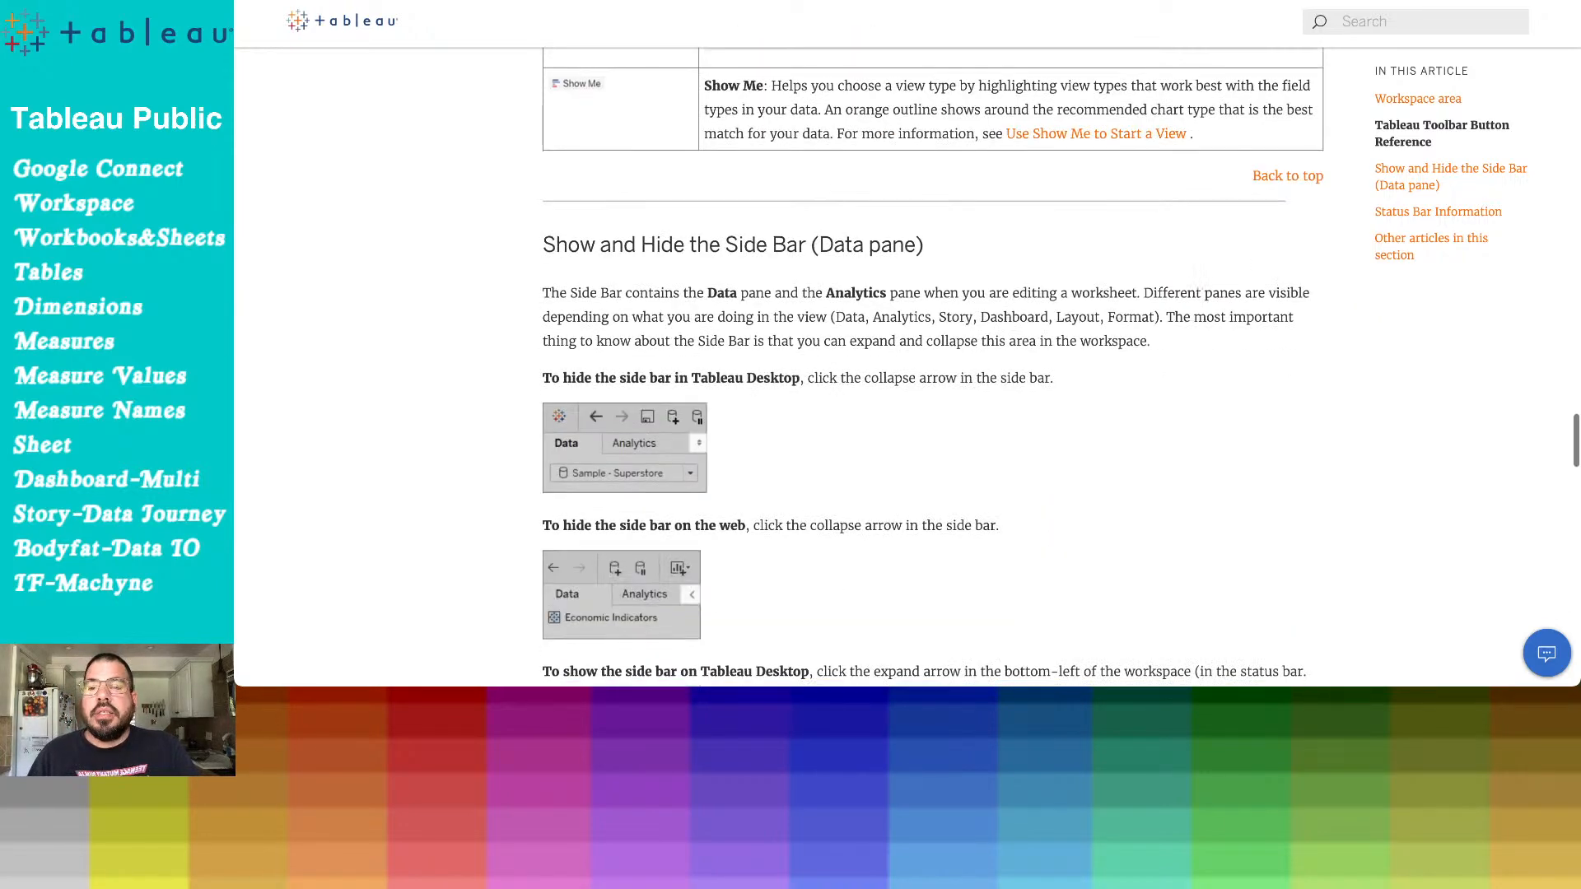
scroll(933, 366, down, 12)
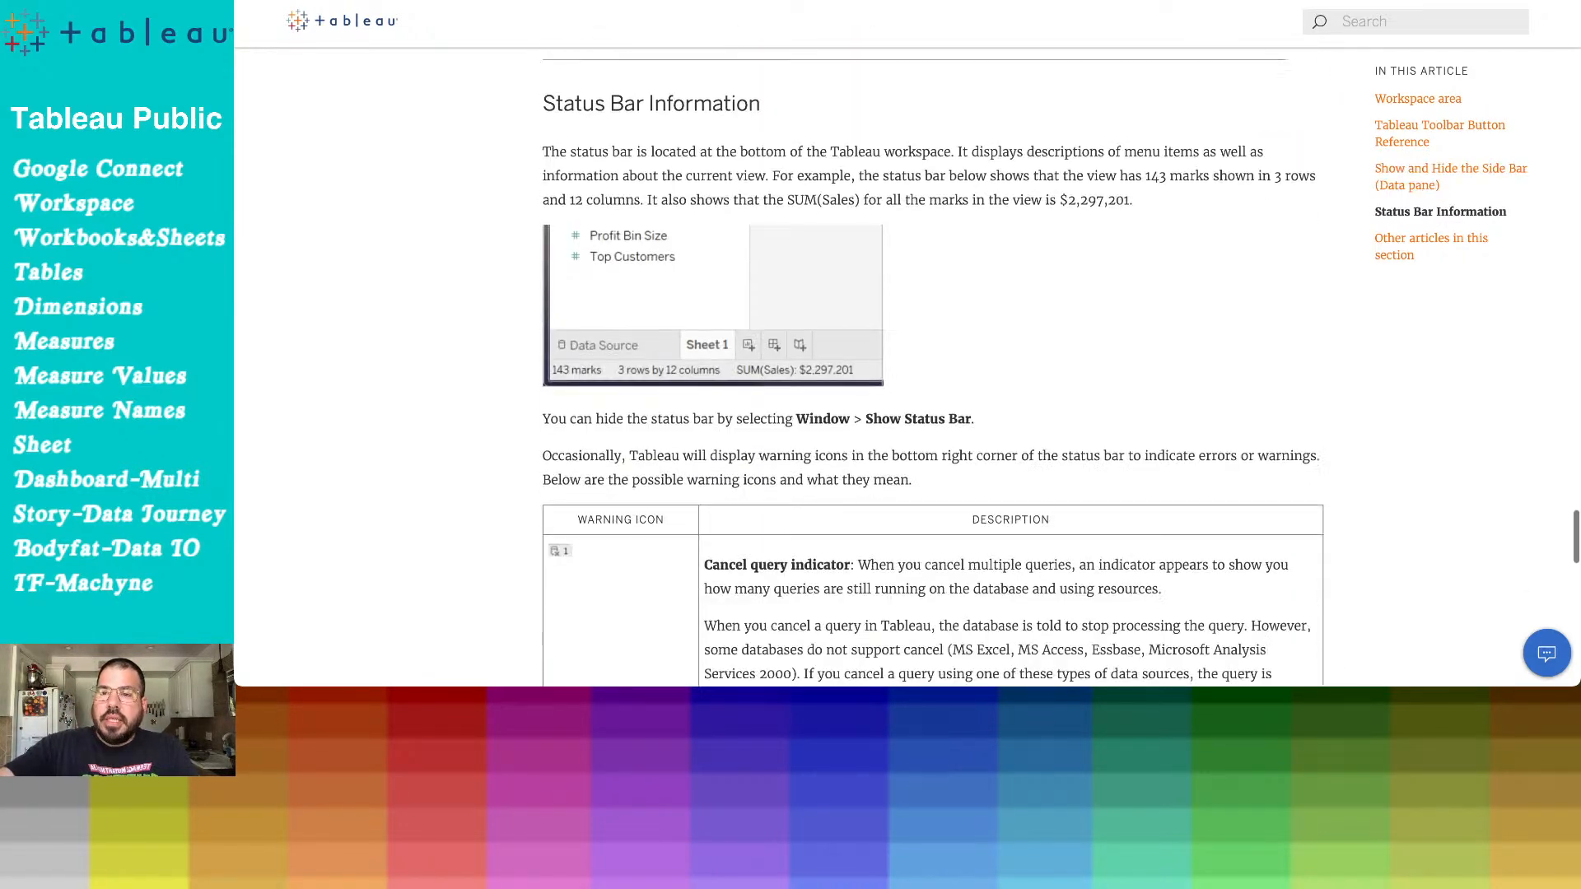
scroll(933, 367, down, 1)
scroll(933, 366, down, 15)
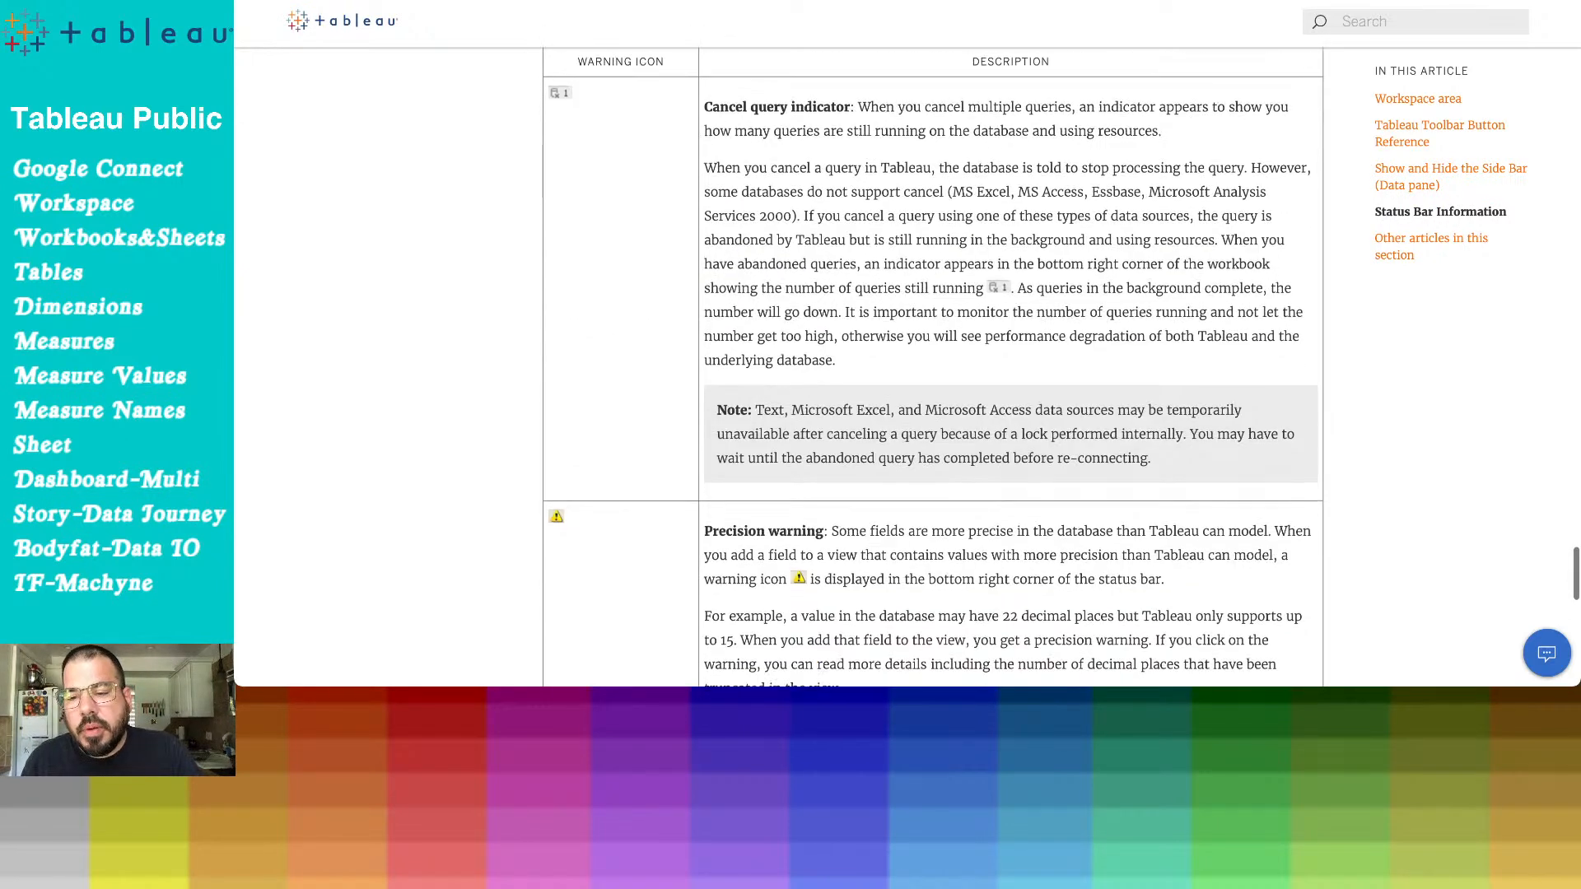
Highlight the worksheet, dashboard and story definitions in the Workbooks and Sheets help article
scroll(933, 367, up, 15)
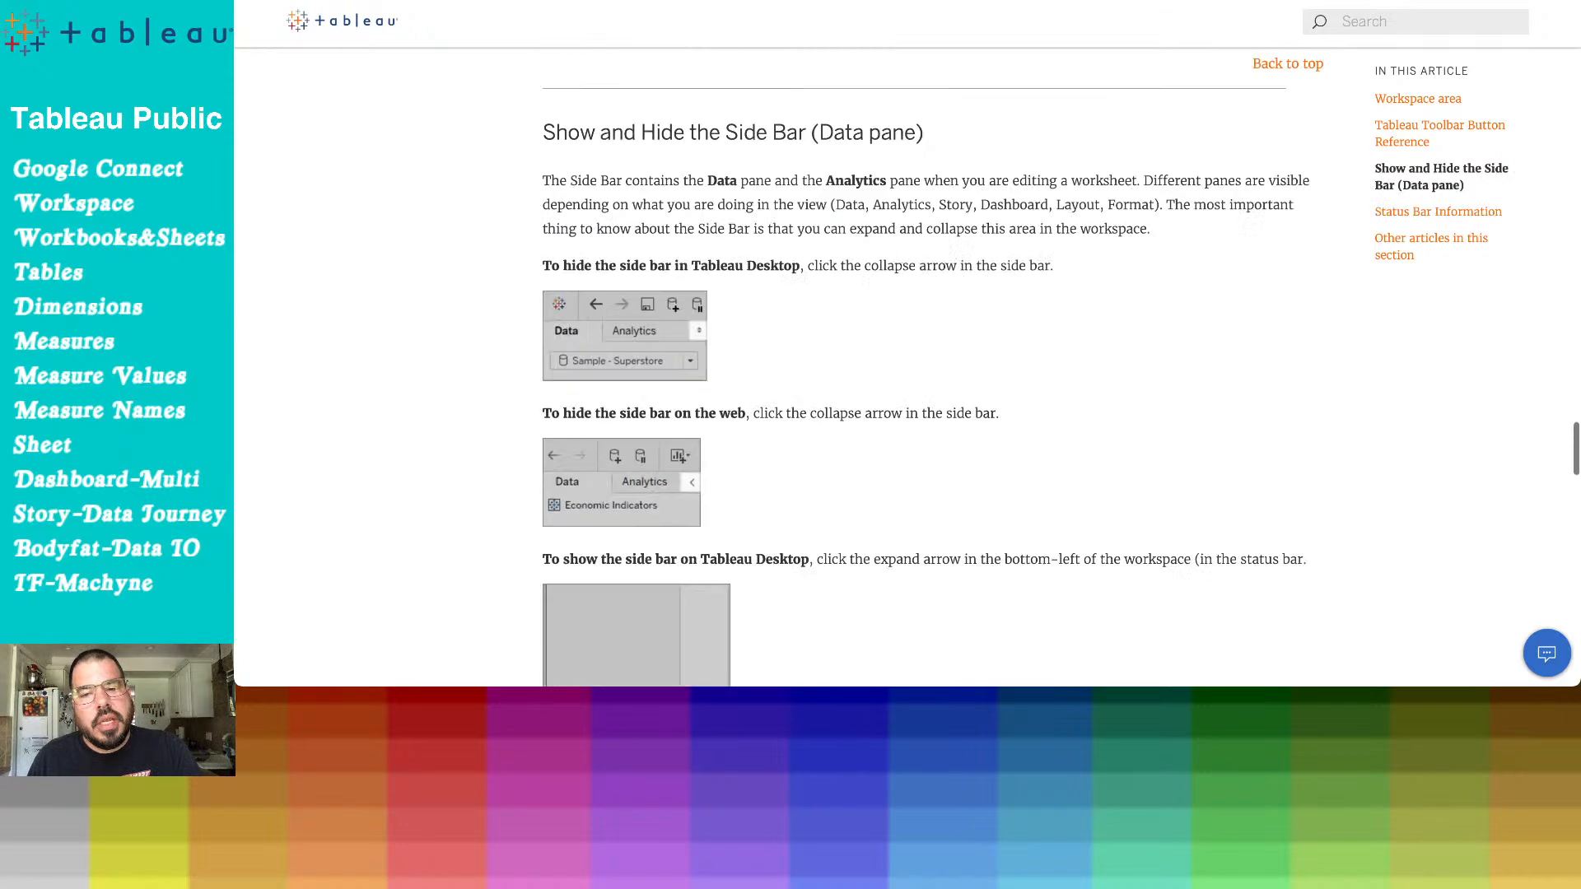
scroll(933, 367, up, 20)
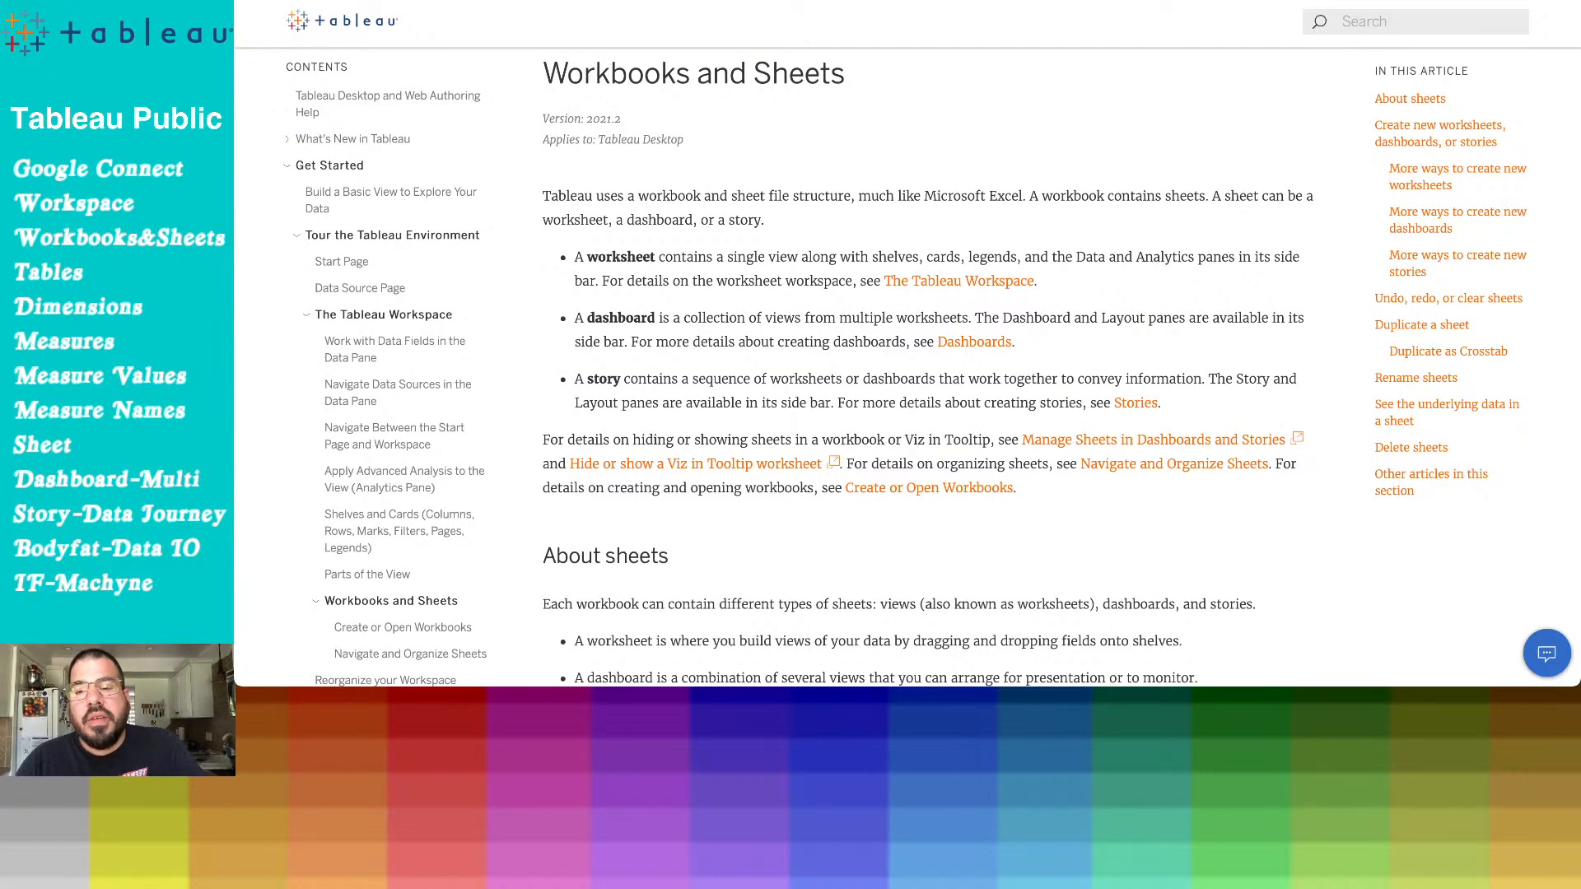
drag(548, 251, 1161, 403)
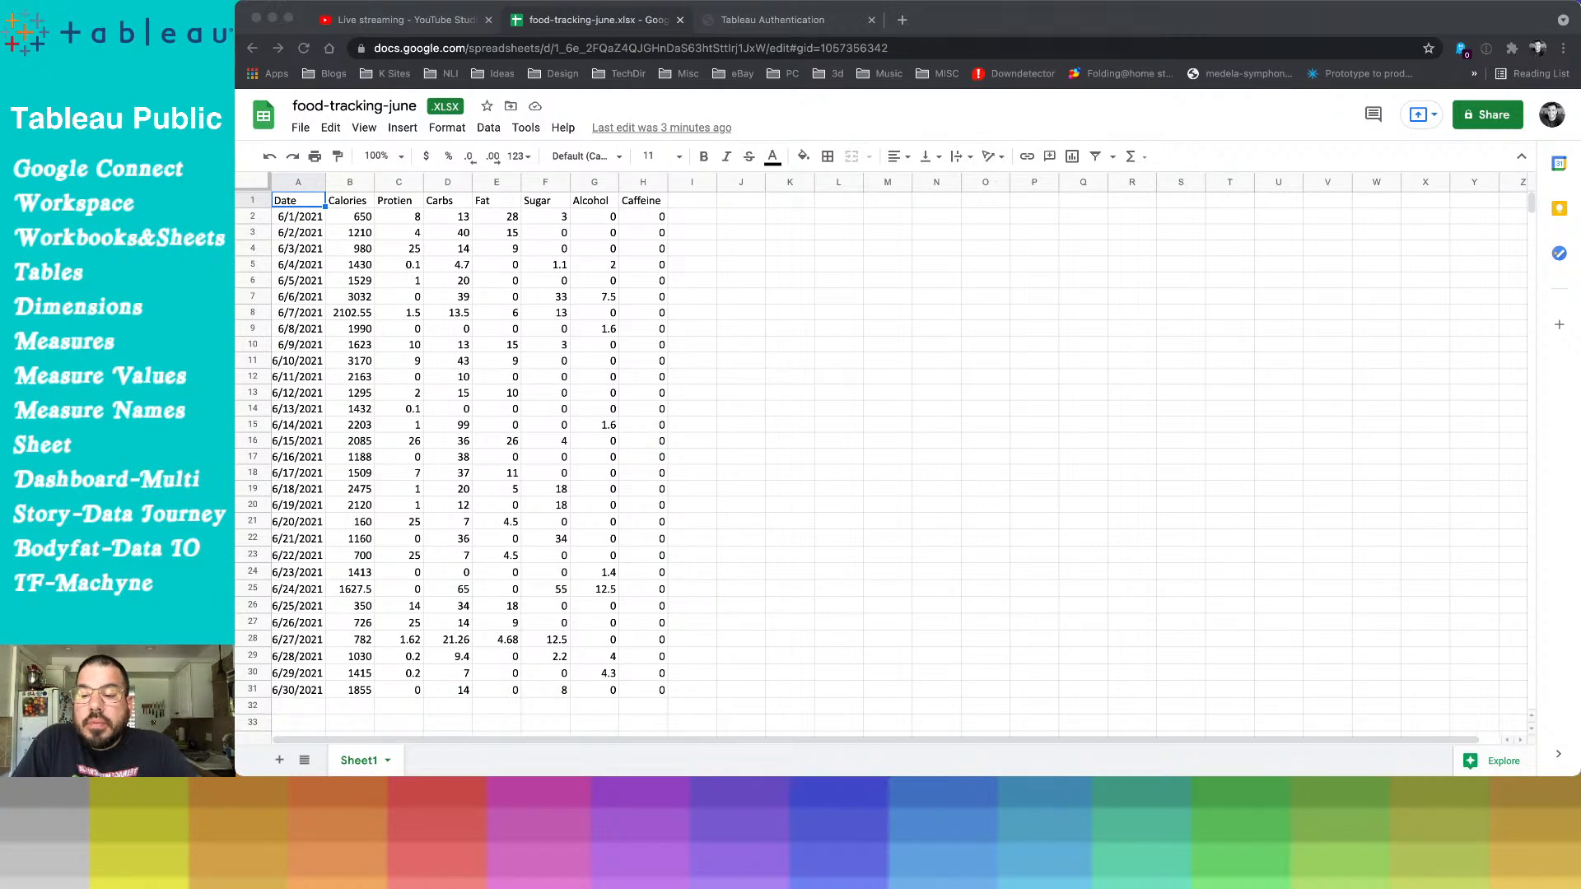
Switch from the browser back to the empty Sheet 1 worksheet in Tableau Public
key(super+Tab)
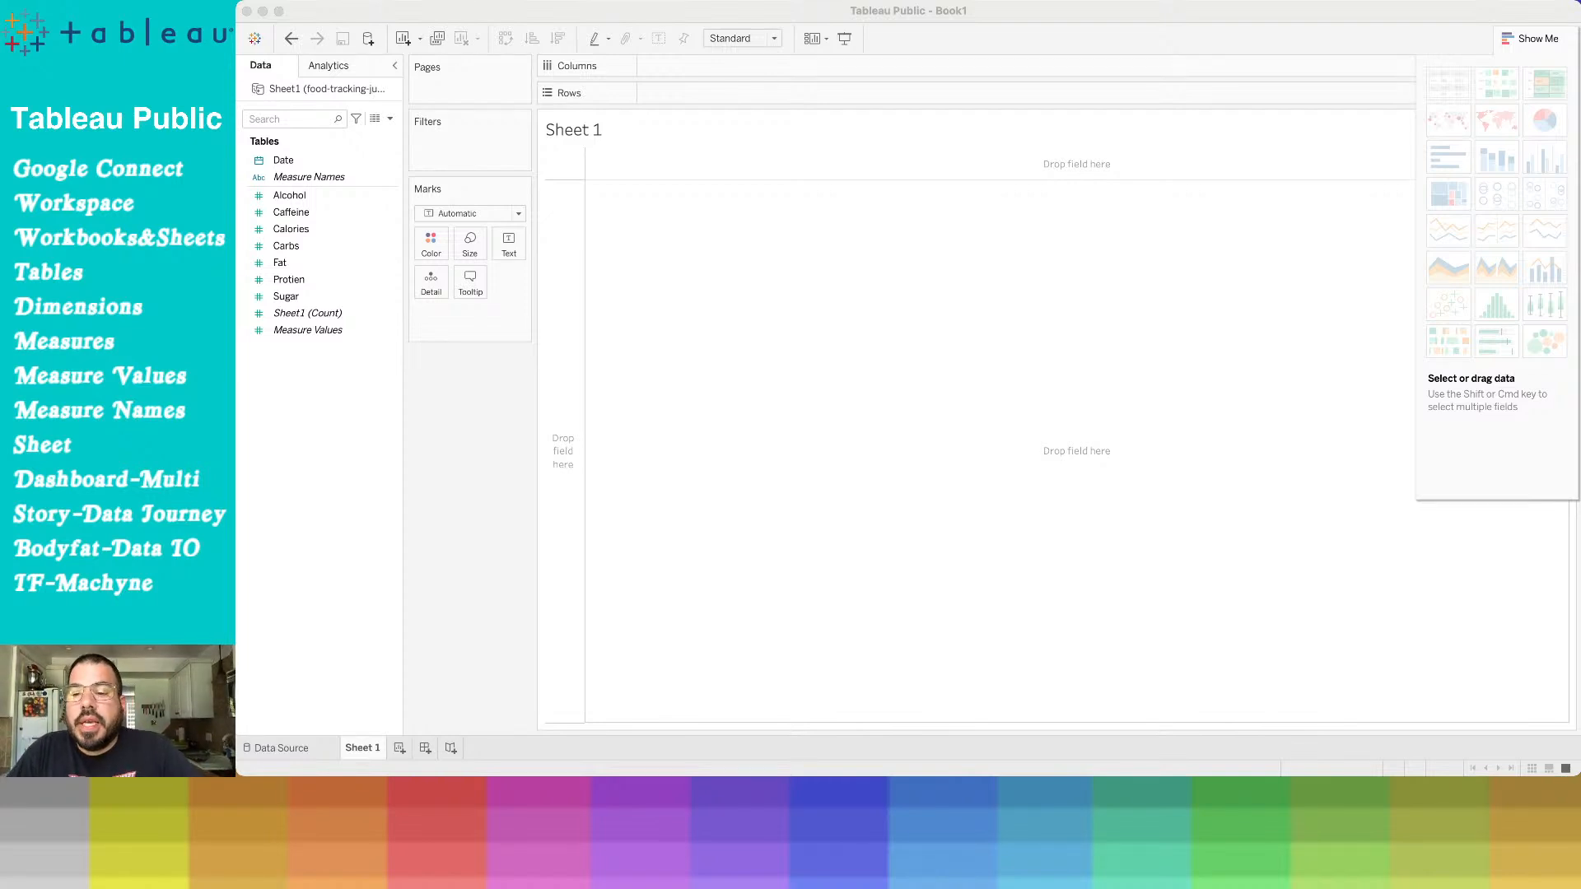
key(super+Tab)
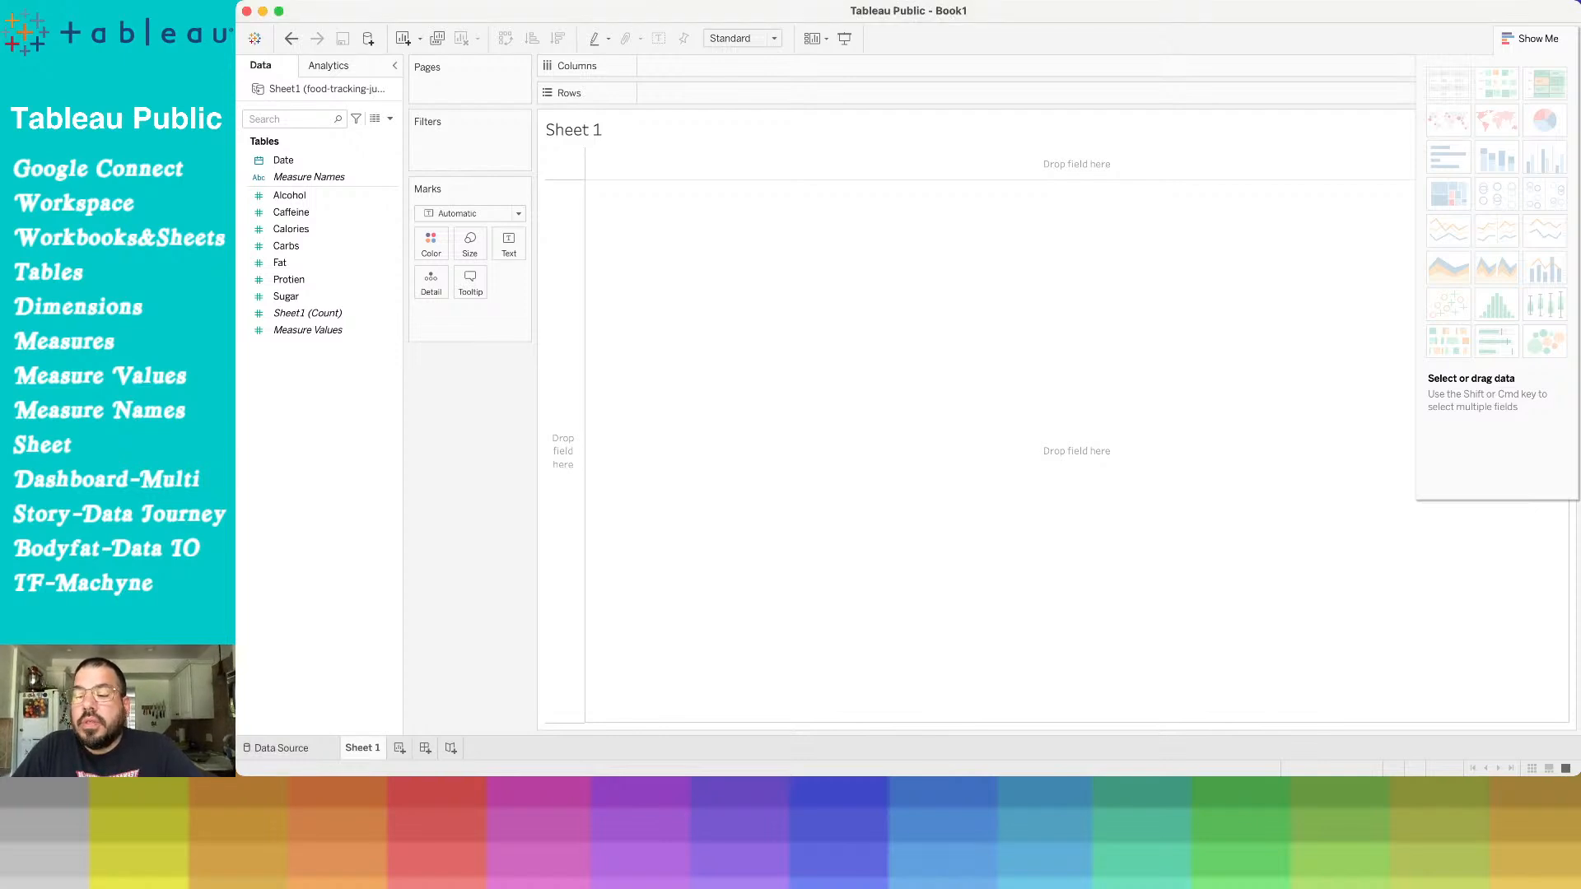
Plot Alcohol on the rows of Sheet 1 against Date on the columns, with Date set to continuous Day
click(281, 748)
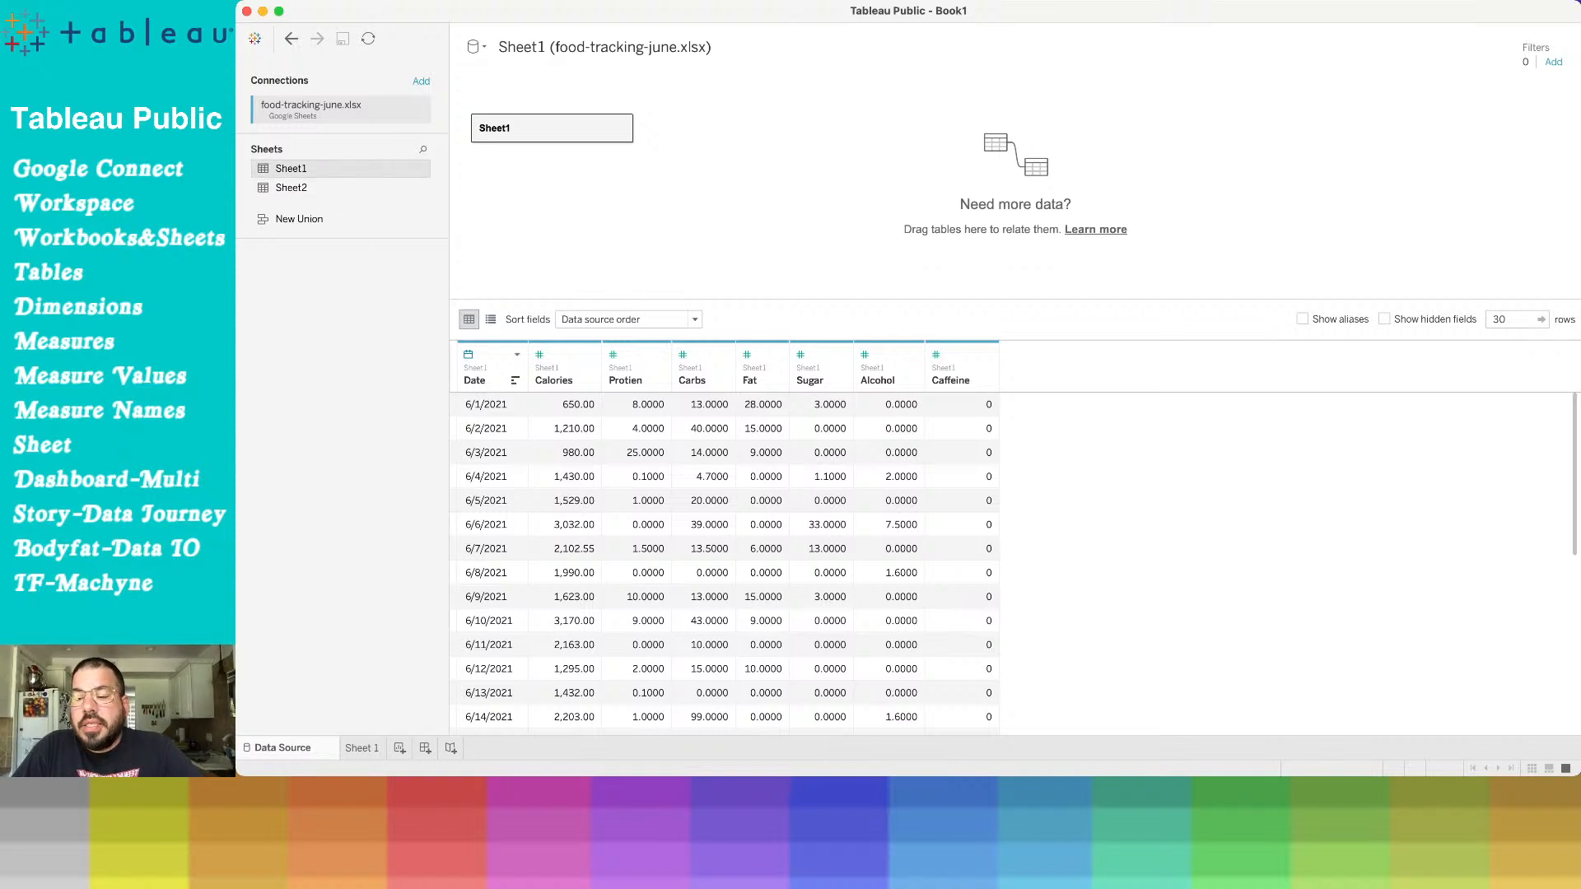
click(362, 748)
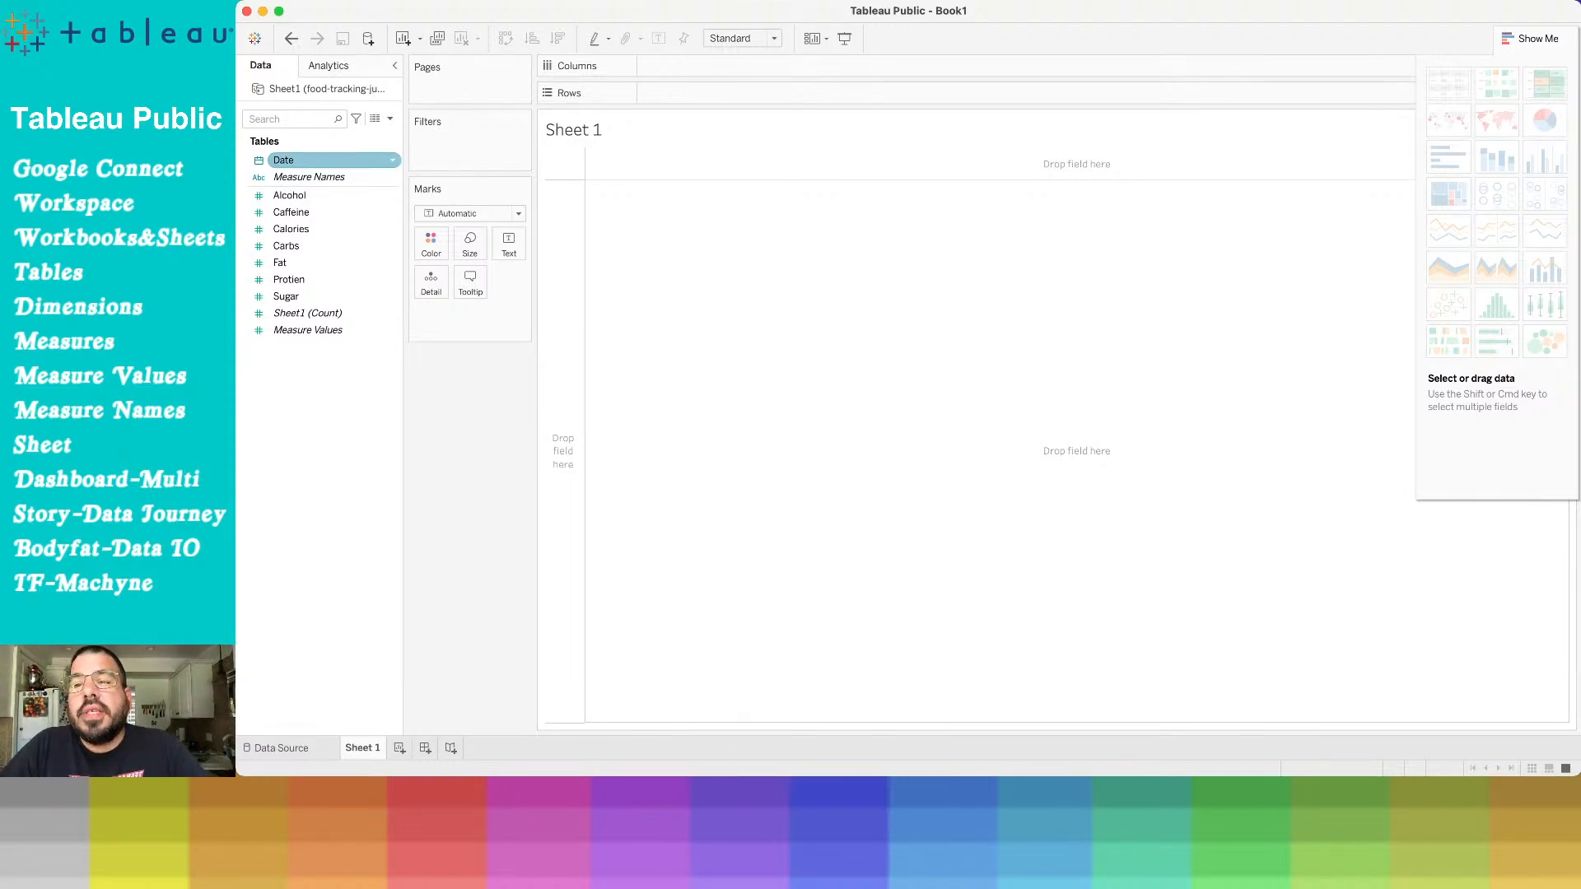
drag(321, 161, 363, 165)
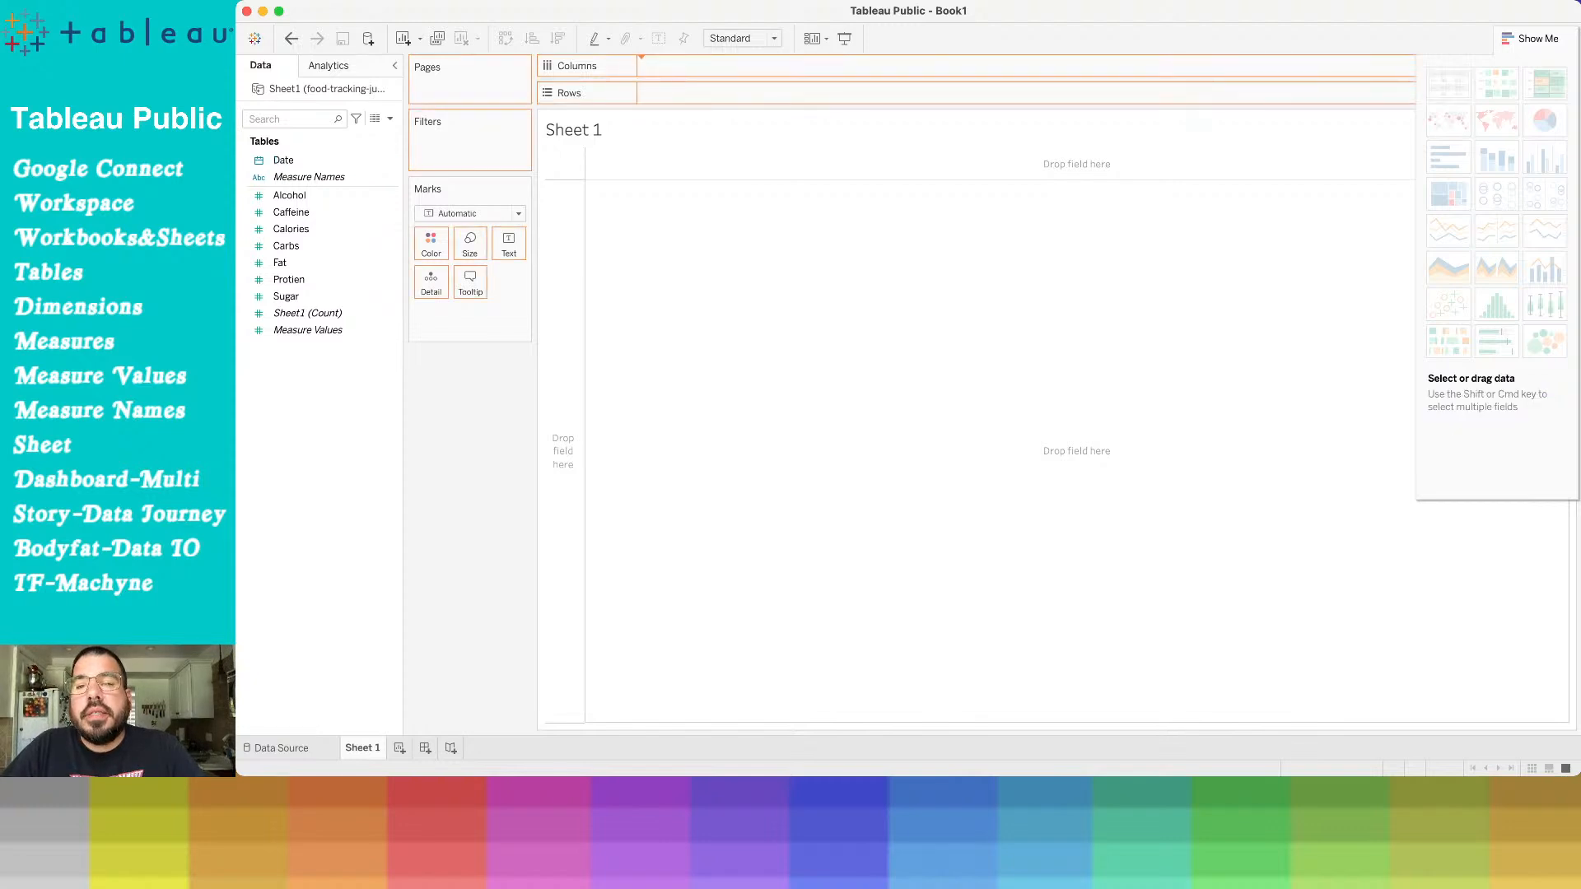
drag(650, 68, 658, 65)
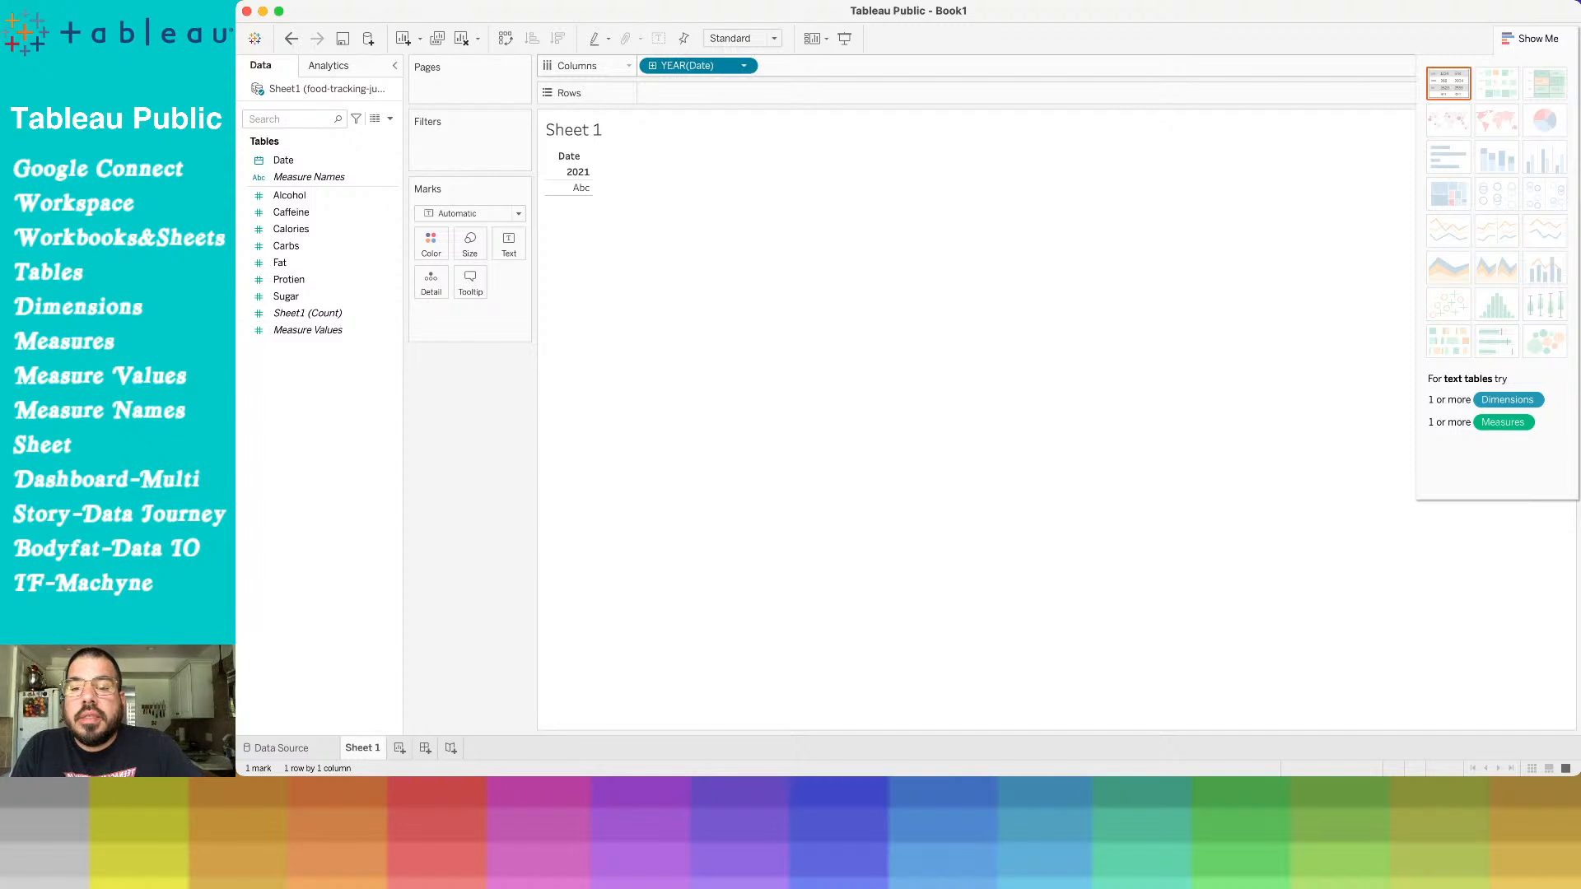
click(774, 302)
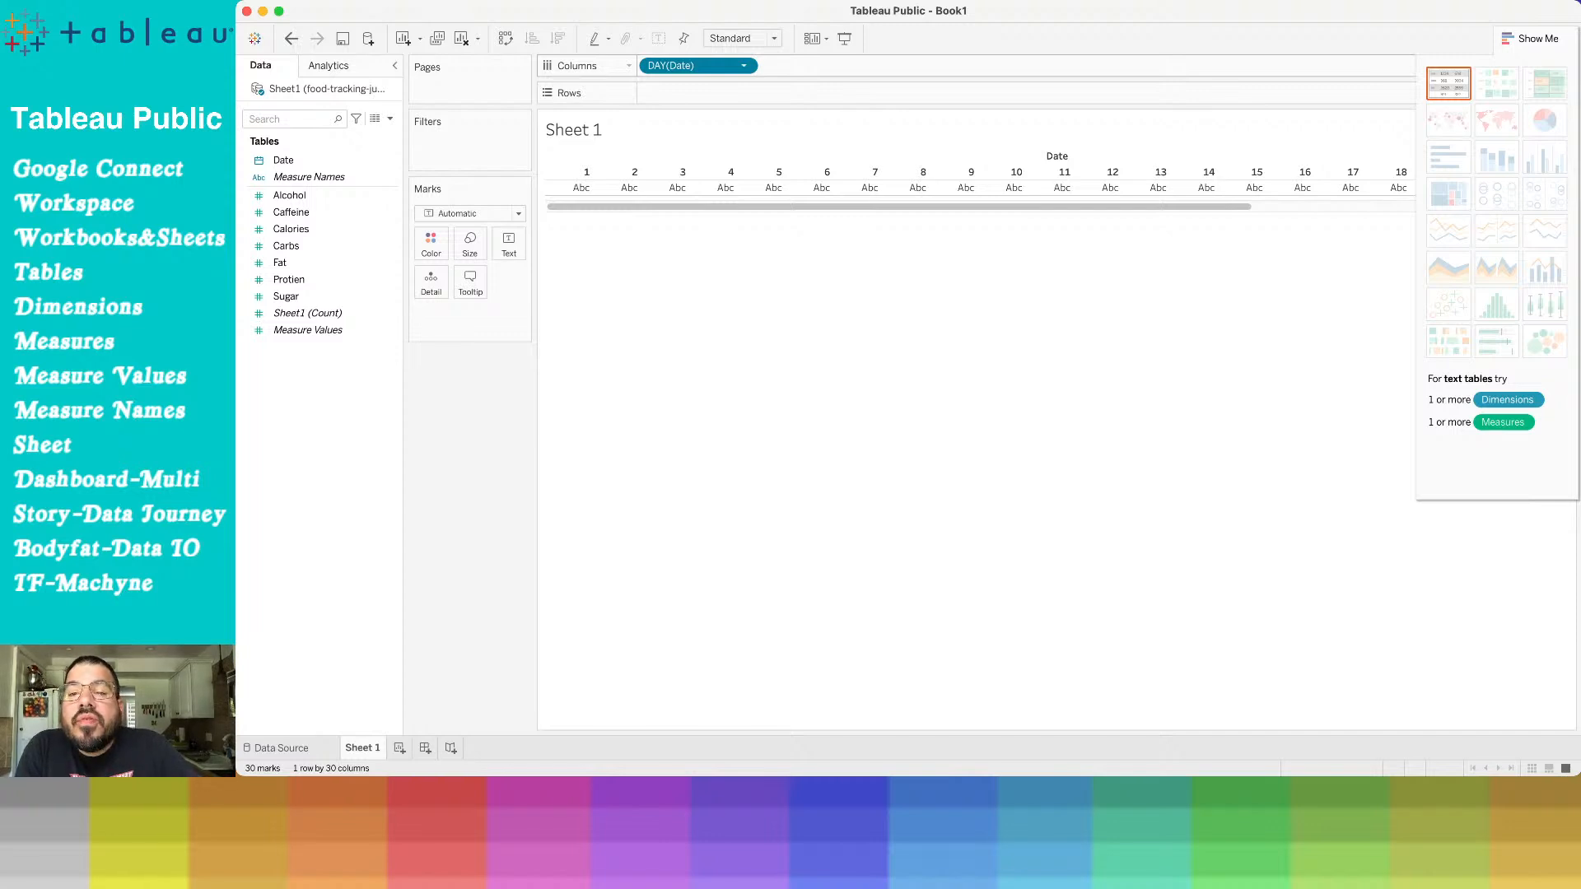
click(774, 418)
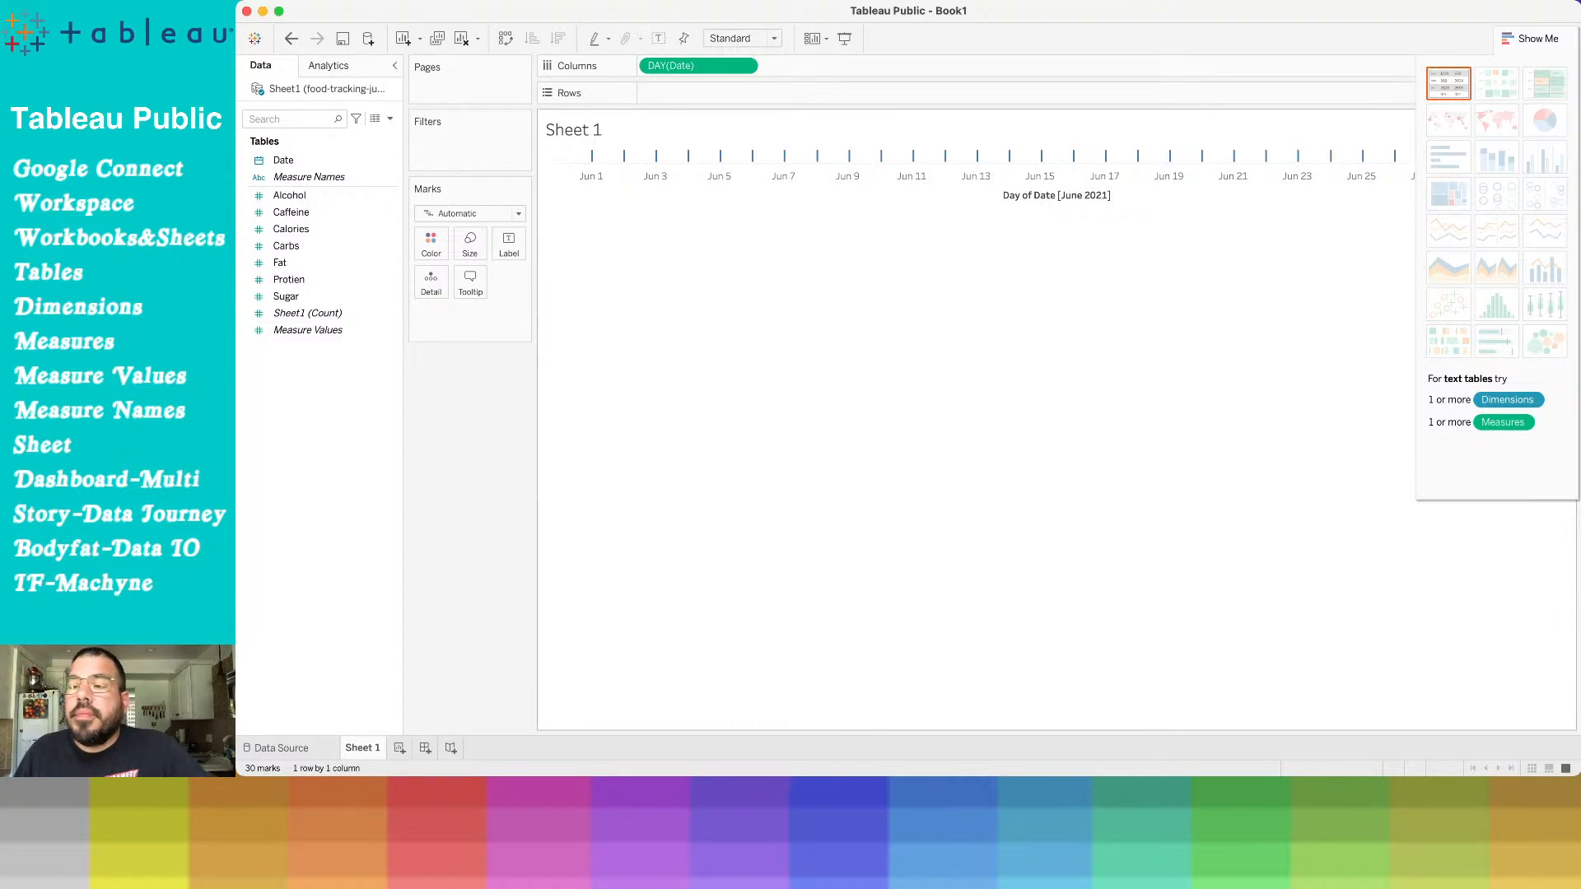
drag(297, 195, 564, 177)
drag(642, 90, 651, 92)
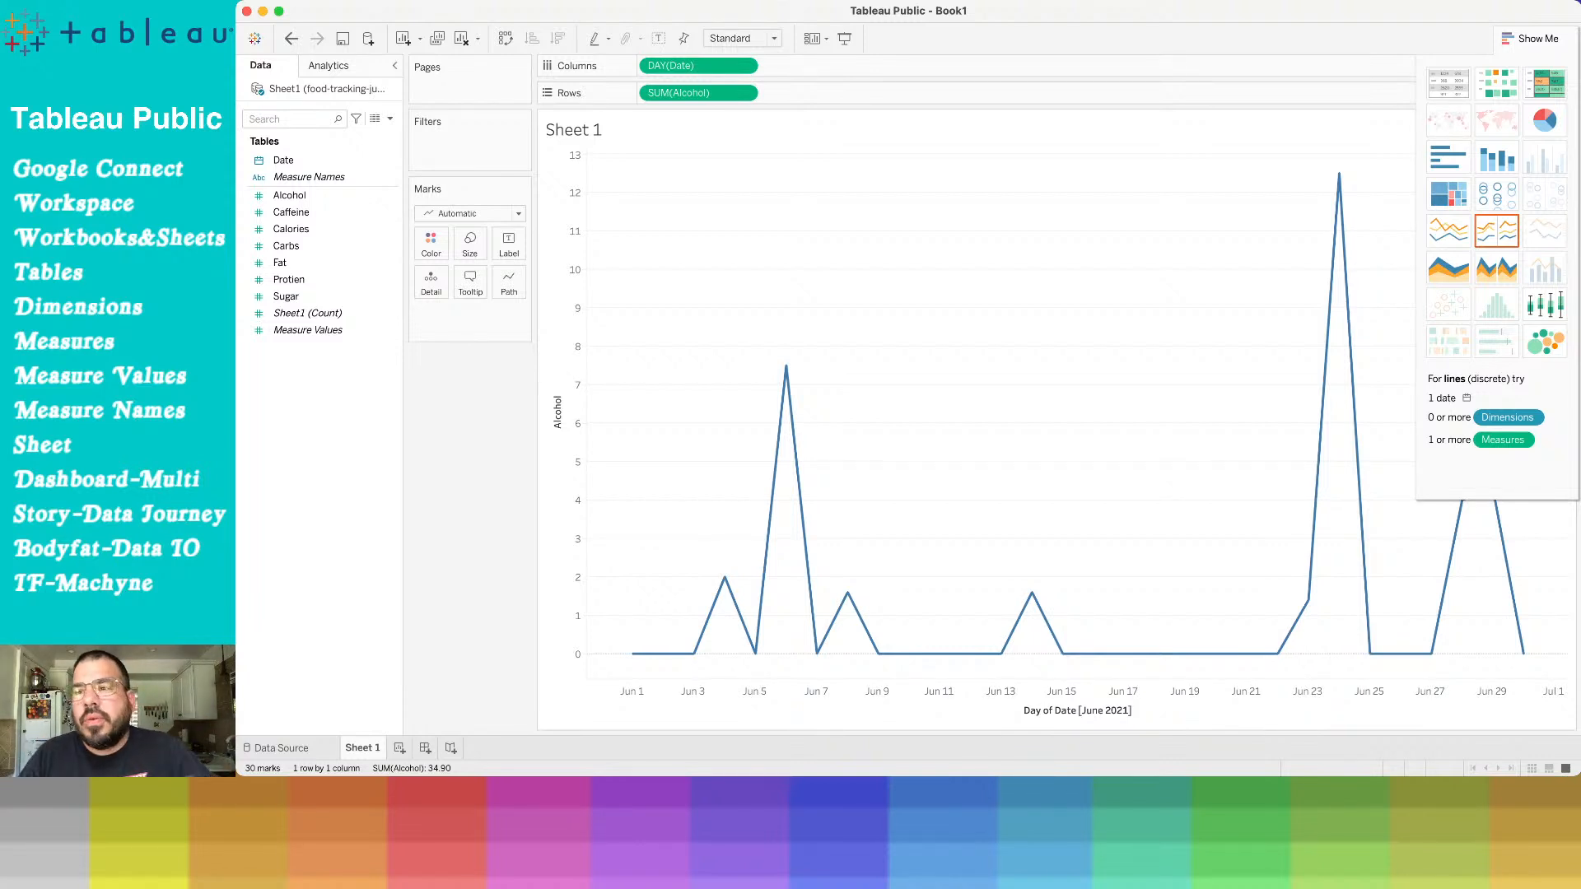
Switch to the browser's help article on field types and highlight the section on data field roles and types
key(super+Tab)
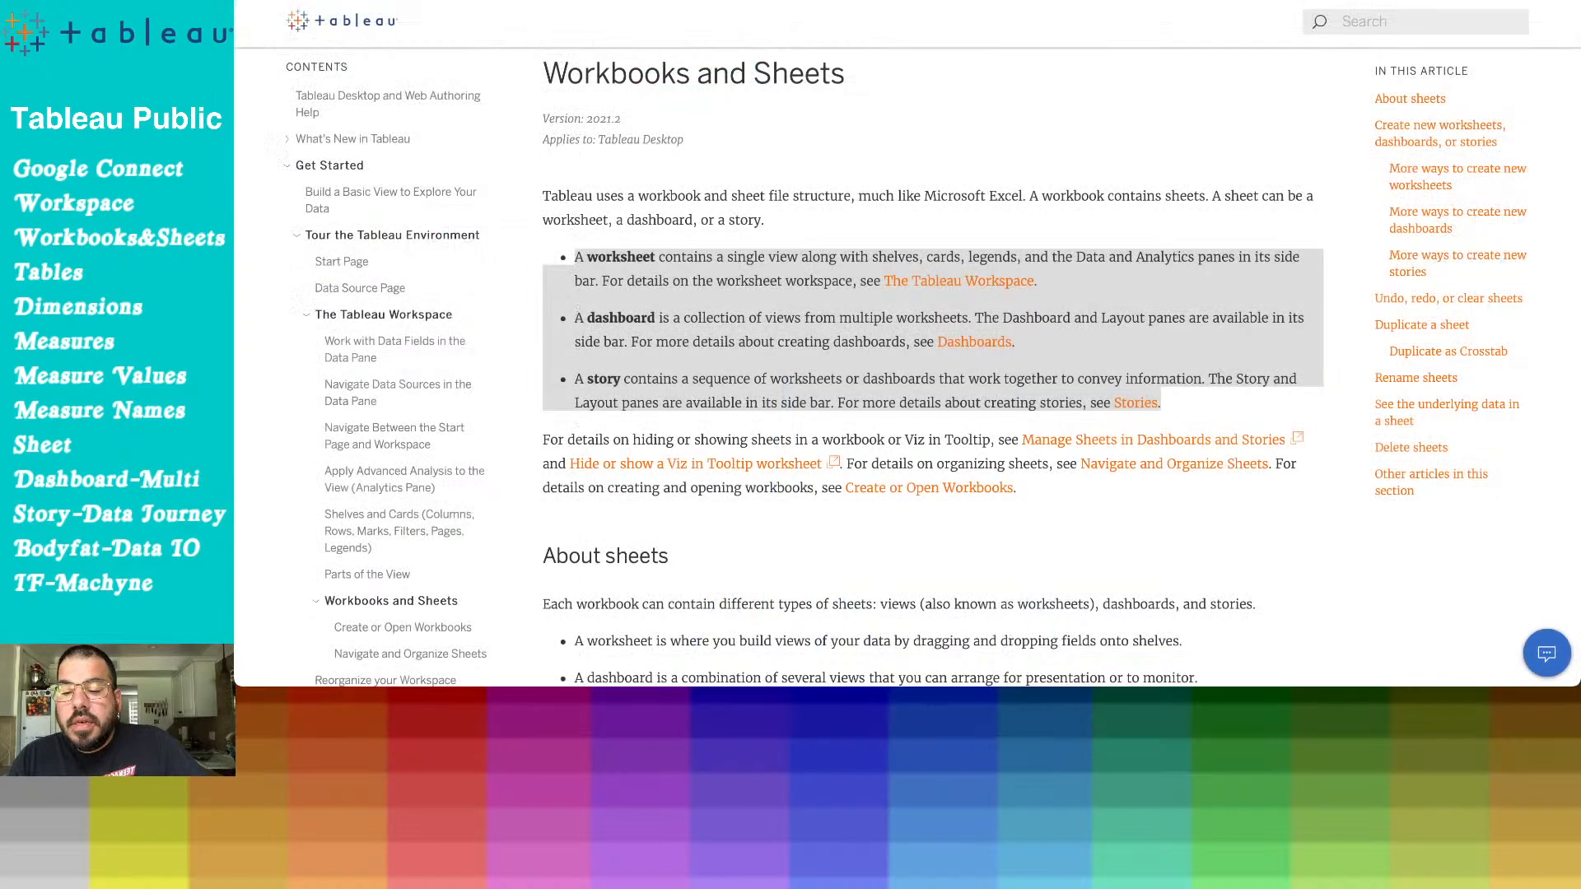
key(super+Tab)
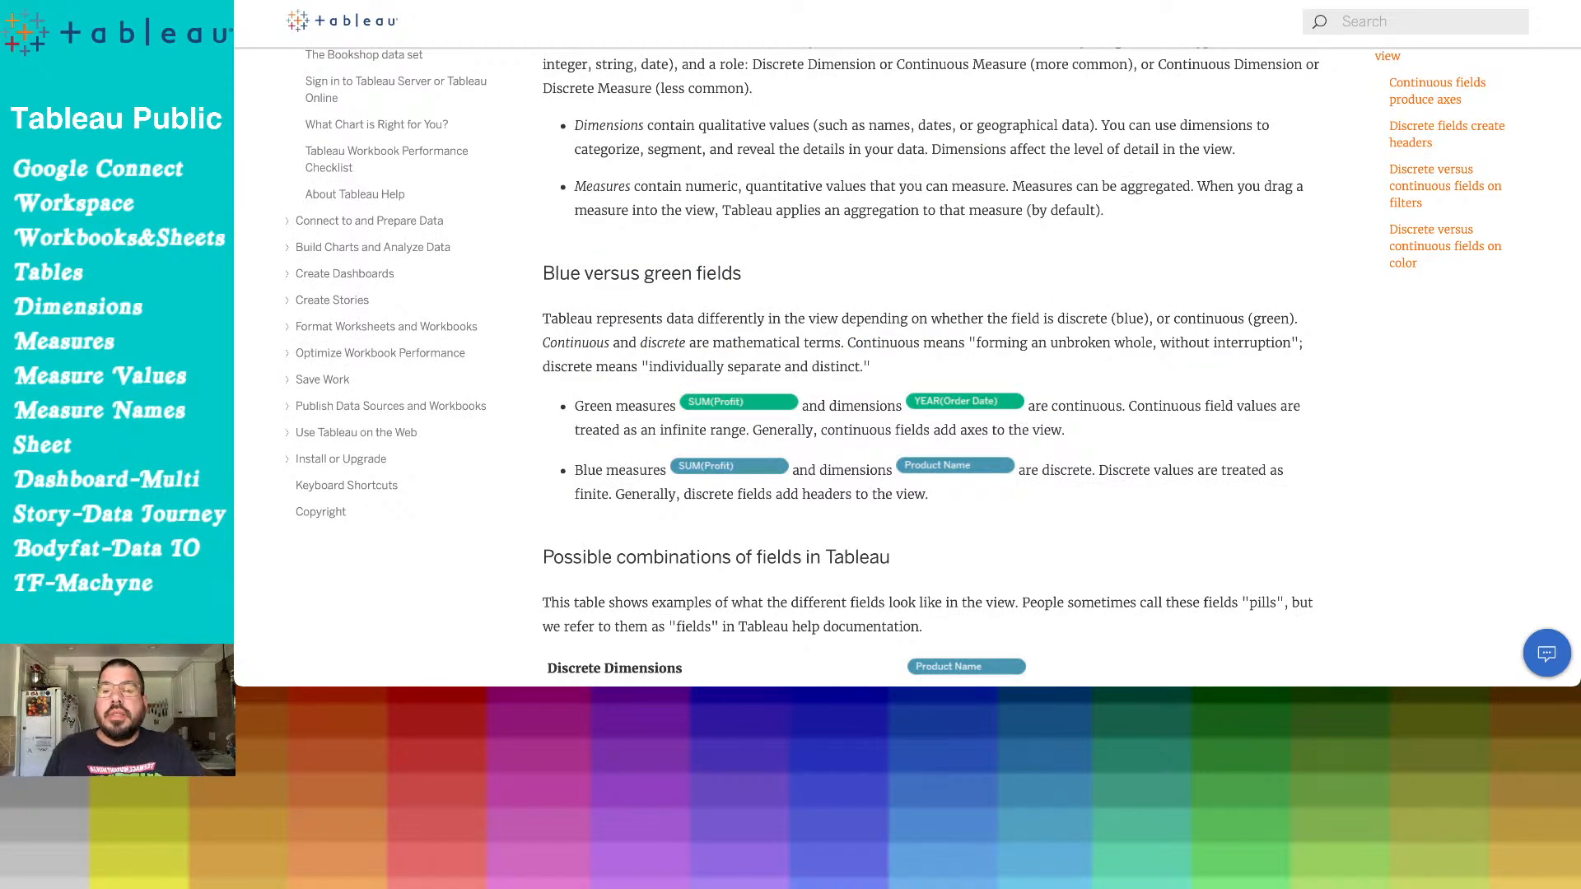
scroll(931, 362, up, 5)
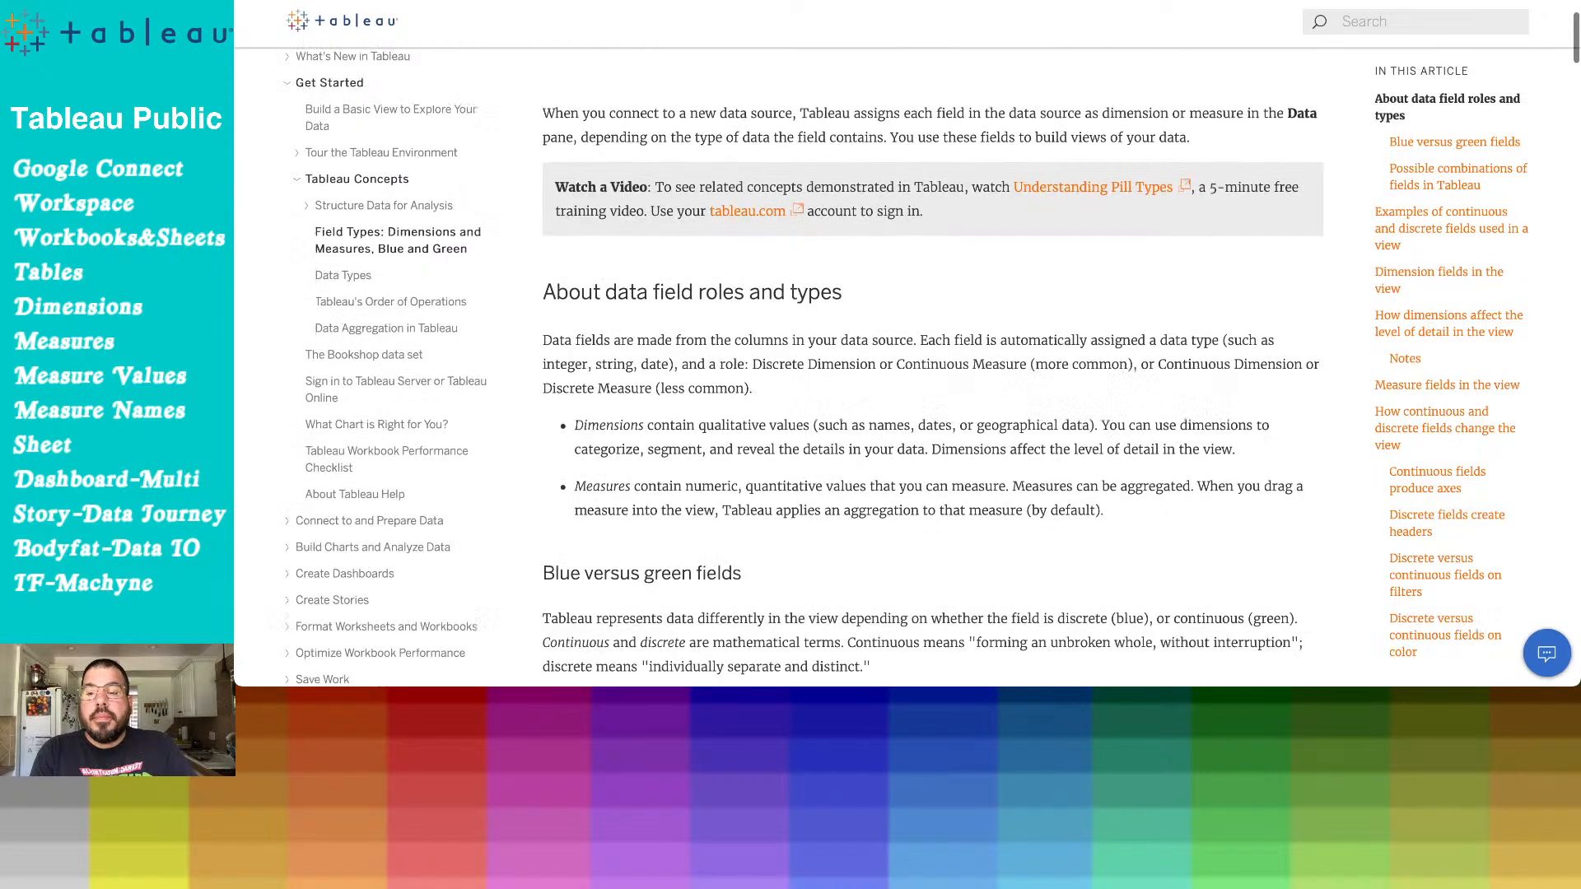
scroll(930, 363, down, 2)
drag(543, 204, 1107, 377)
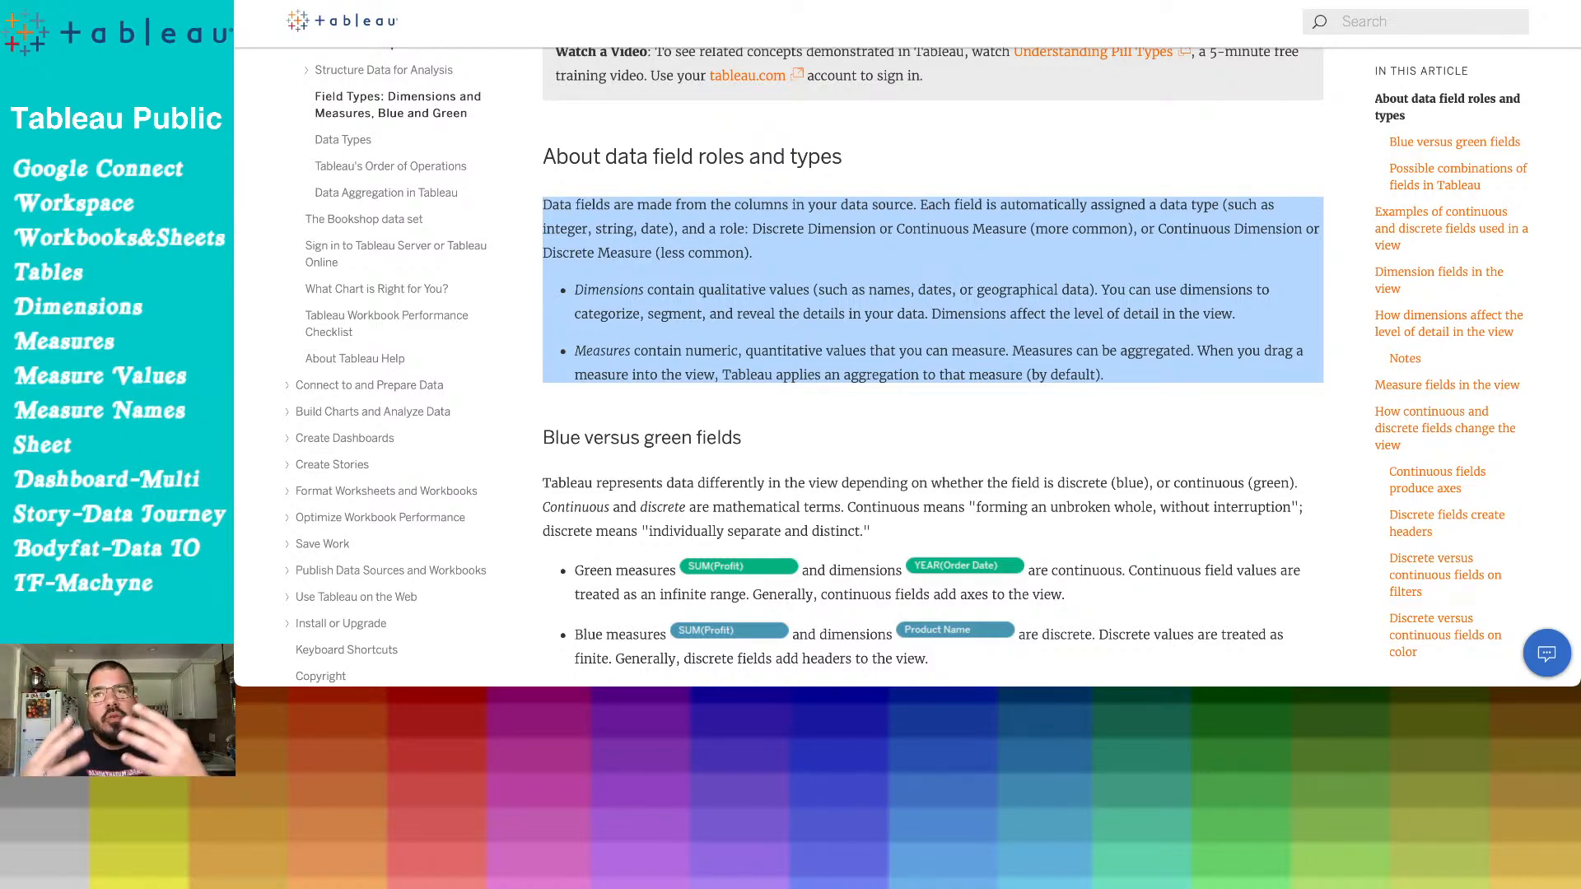
scroll(808, 363, down, 1)
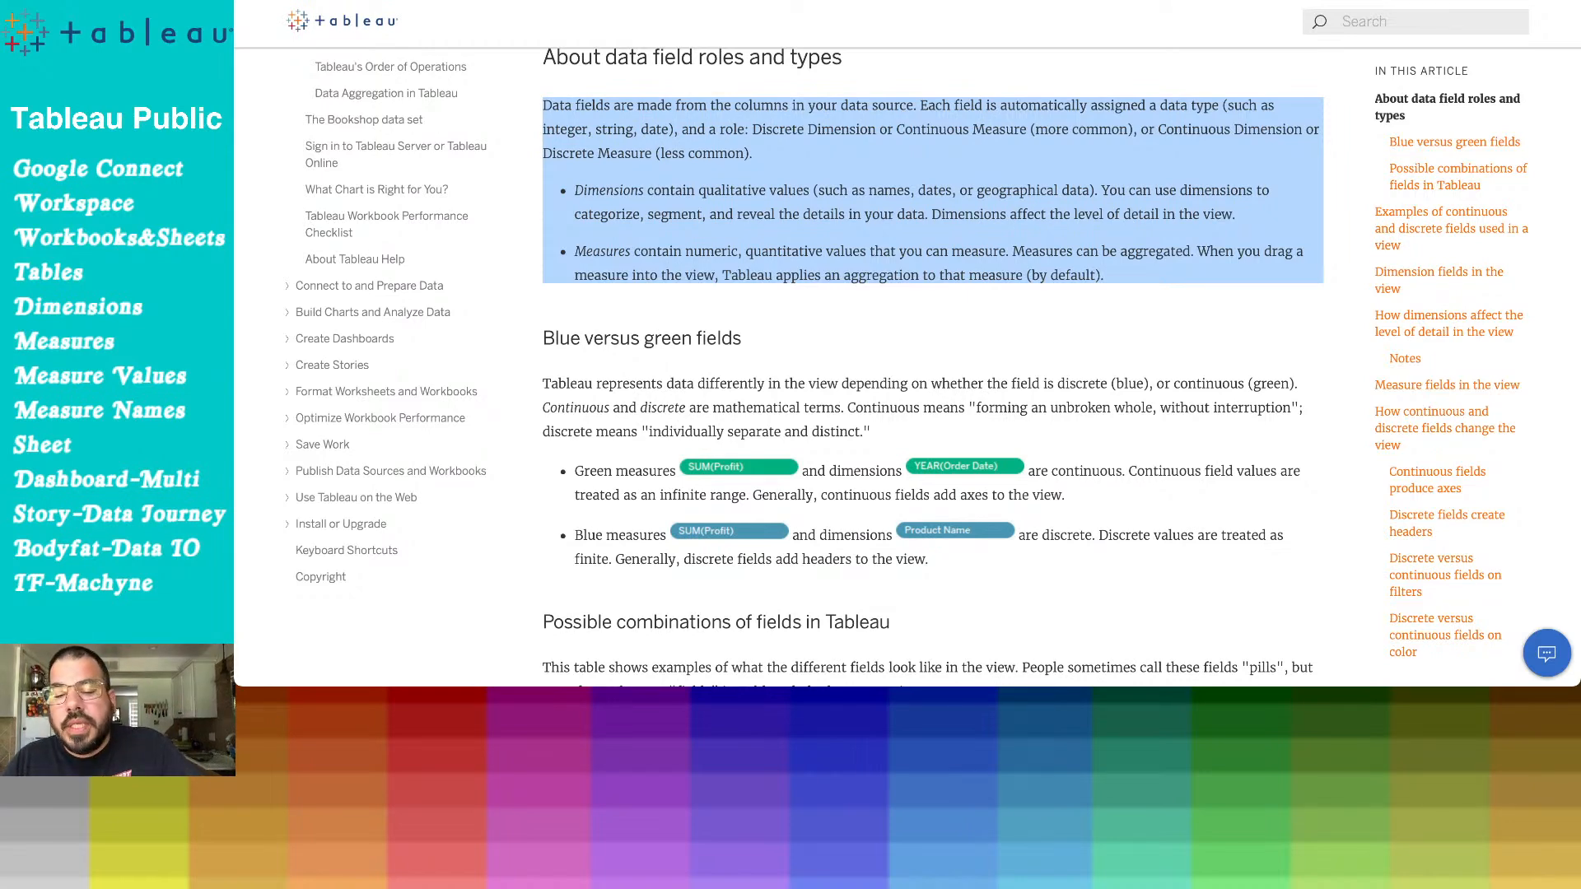
Switch back to Tableau Public and convert the day of Date on the columns of Sheet 1 to discrete
key(super+Tab)
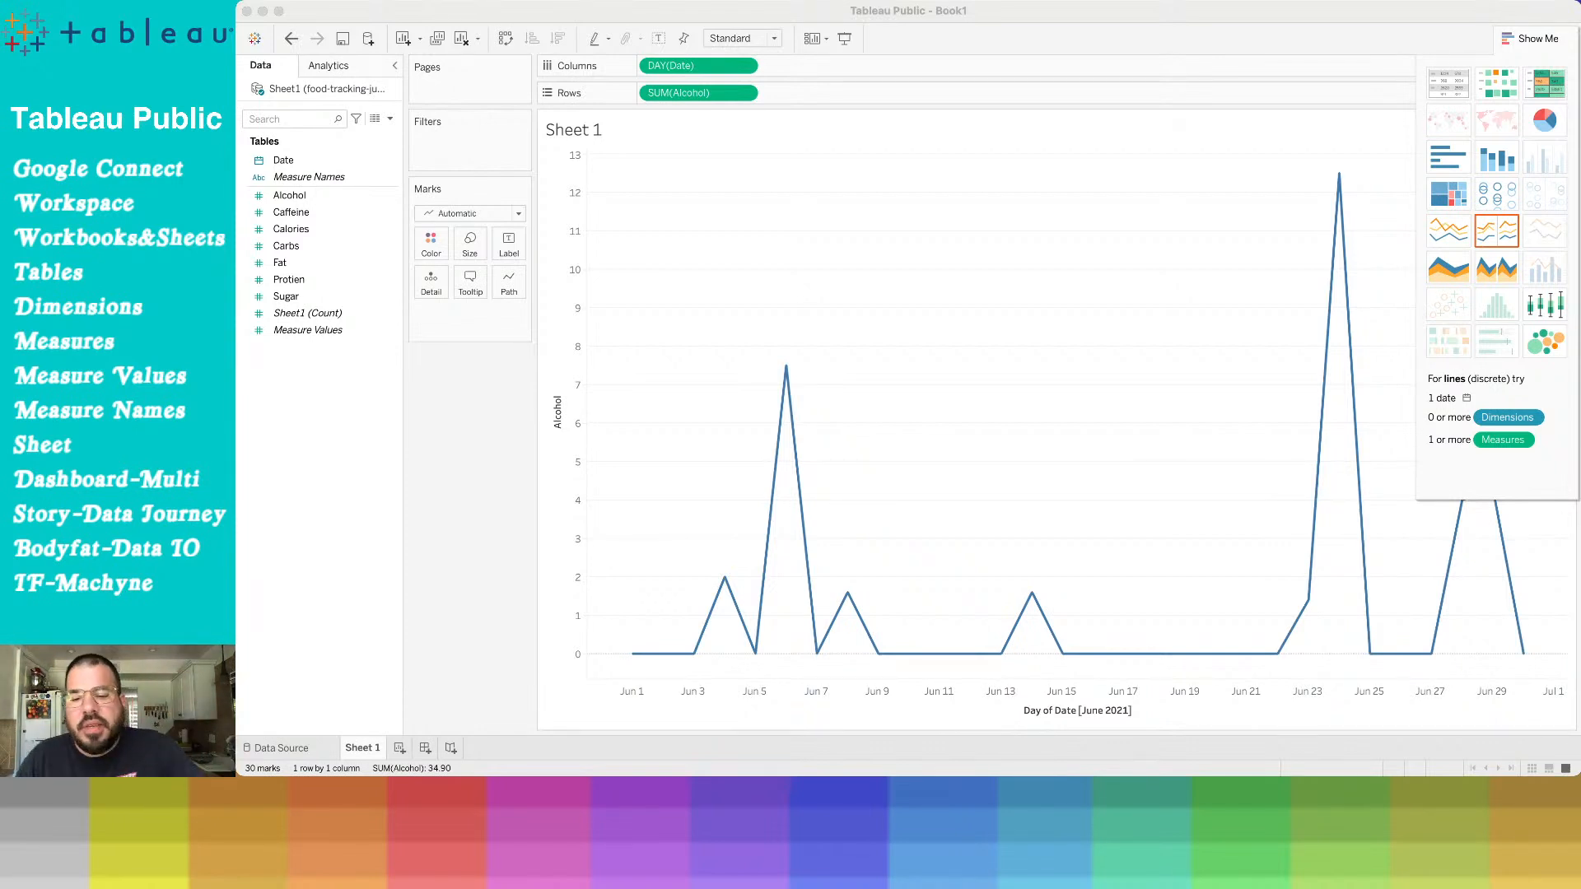
key(super+Tab)
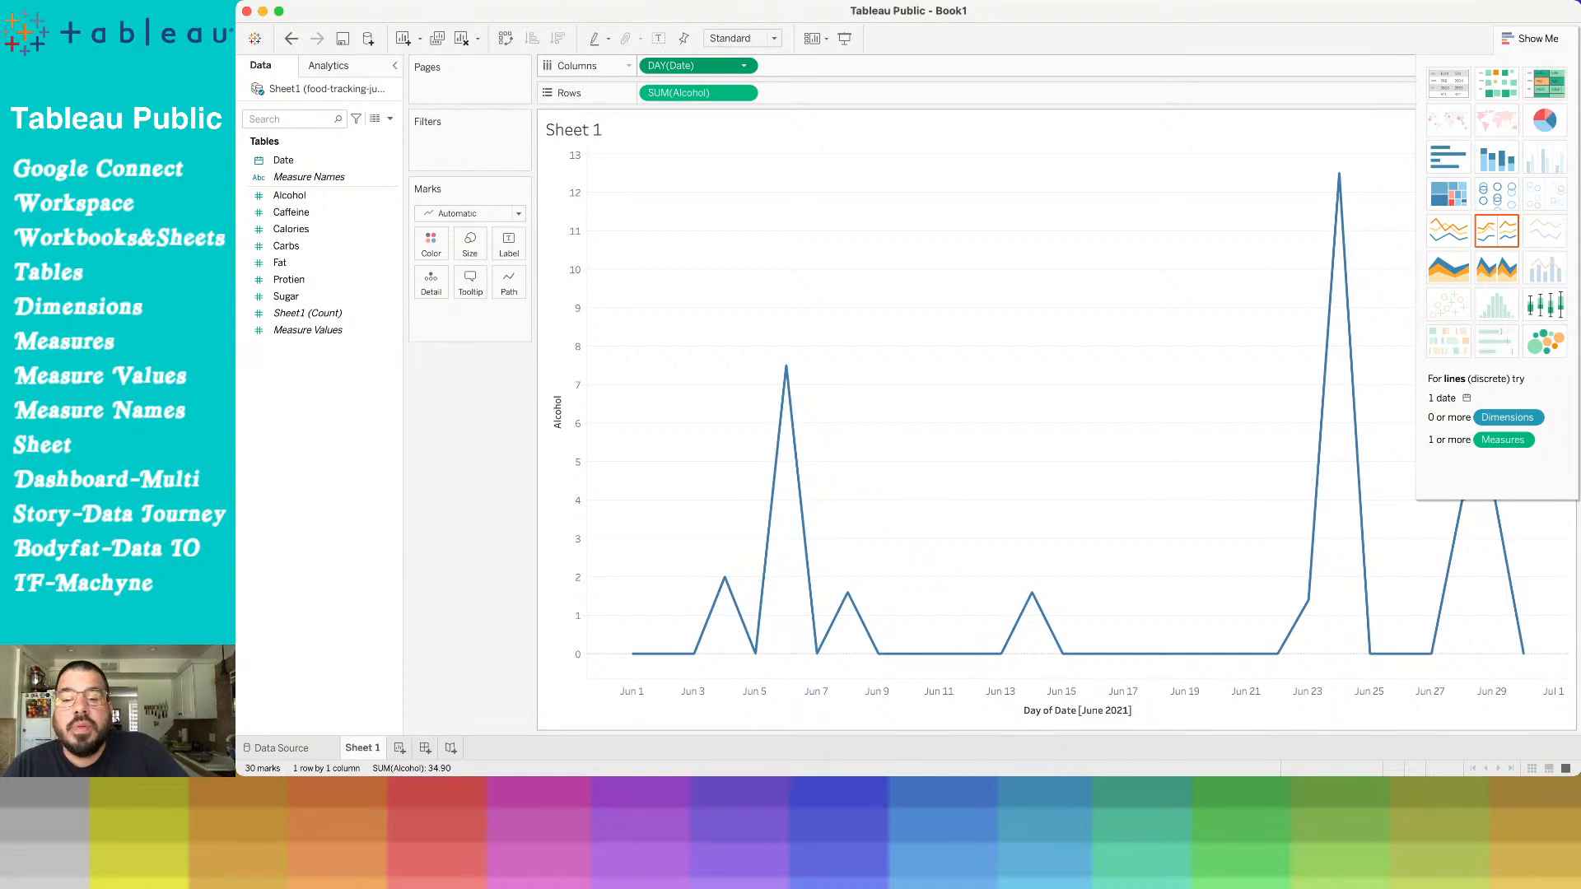
click(741, 492)
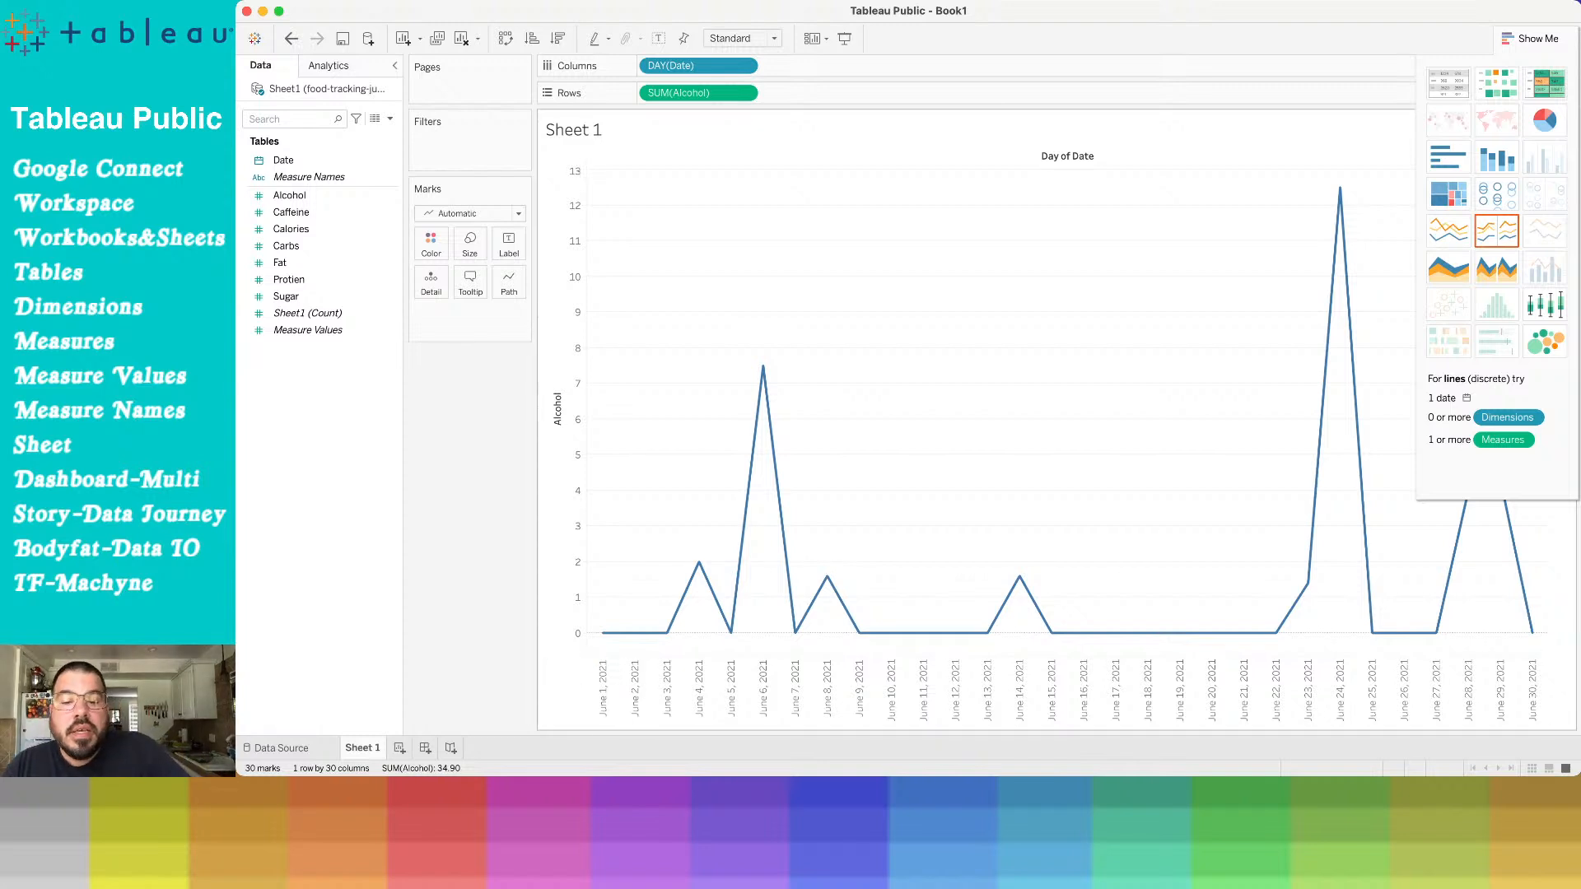
mouse_move(1019, 576)
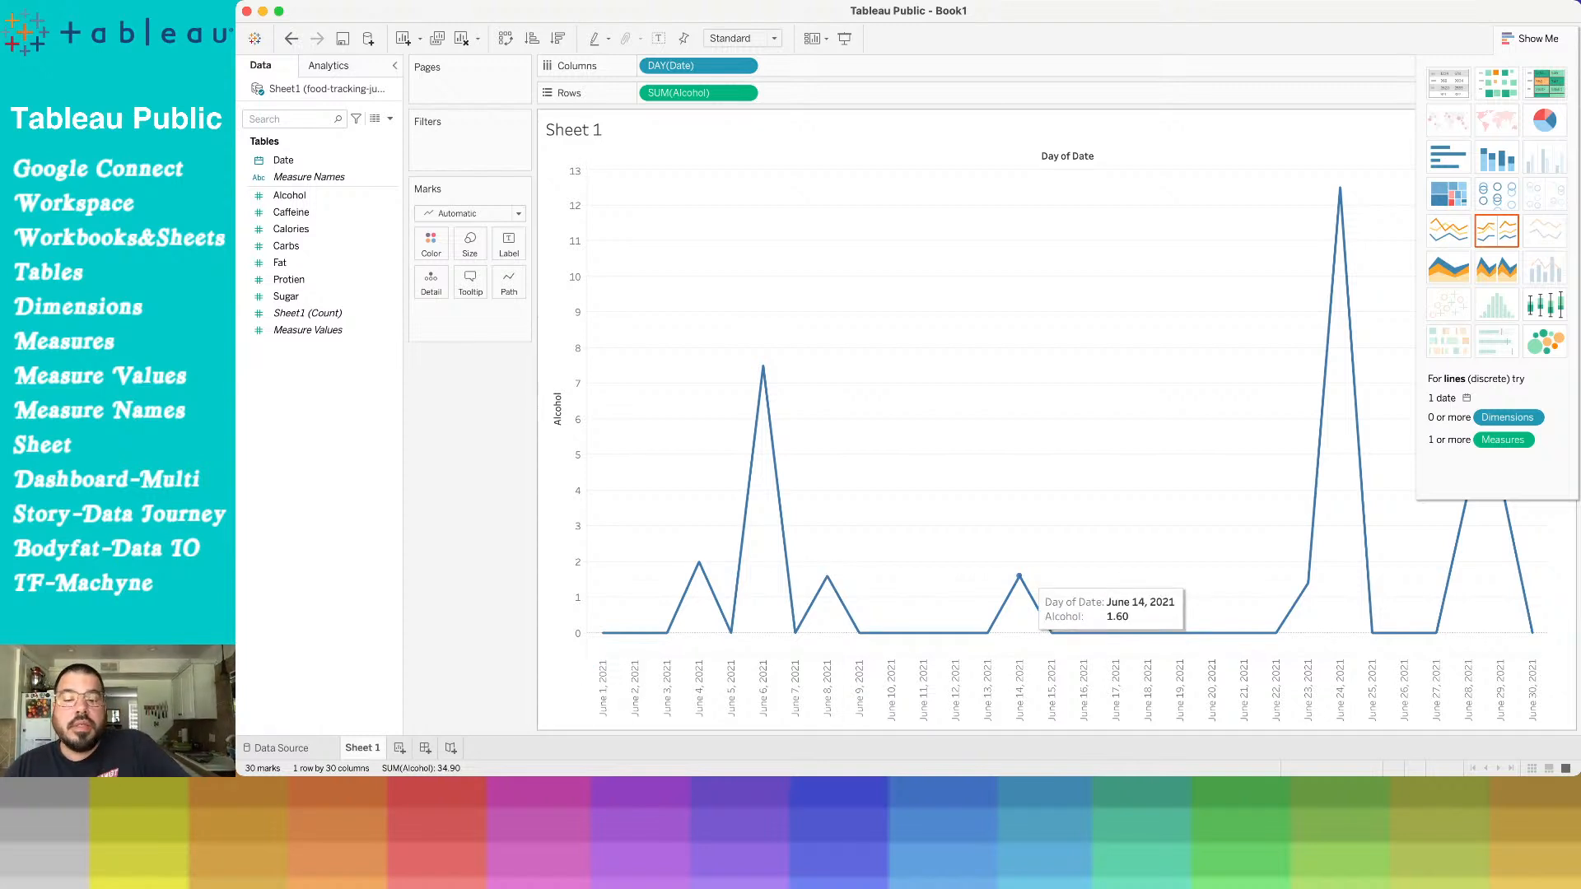
mouse_move(922, 634)
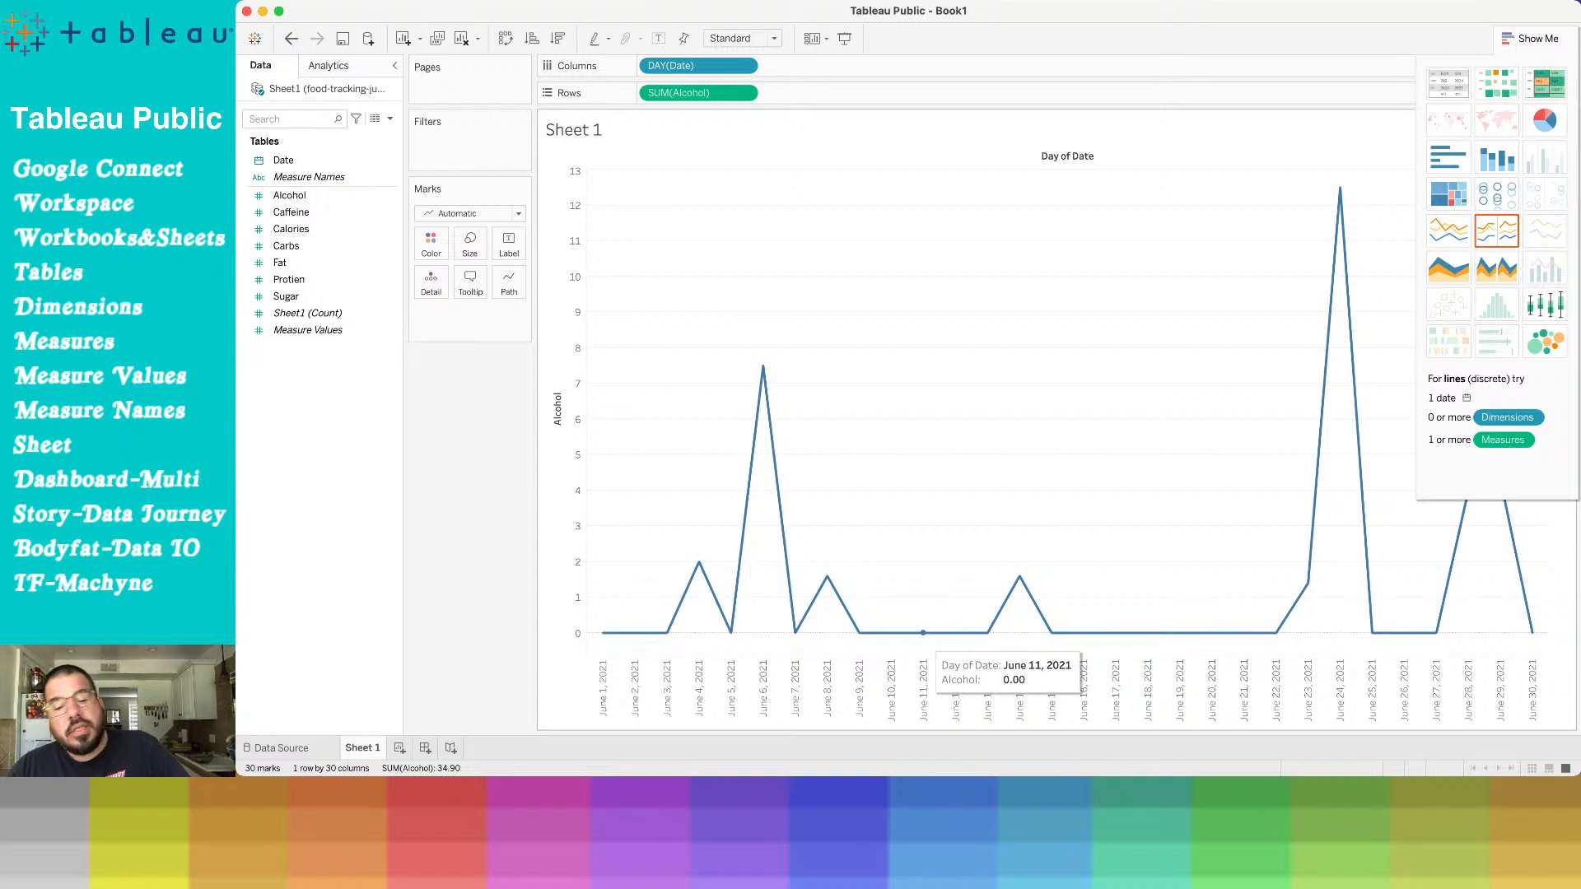
mouse_move(859, 634)
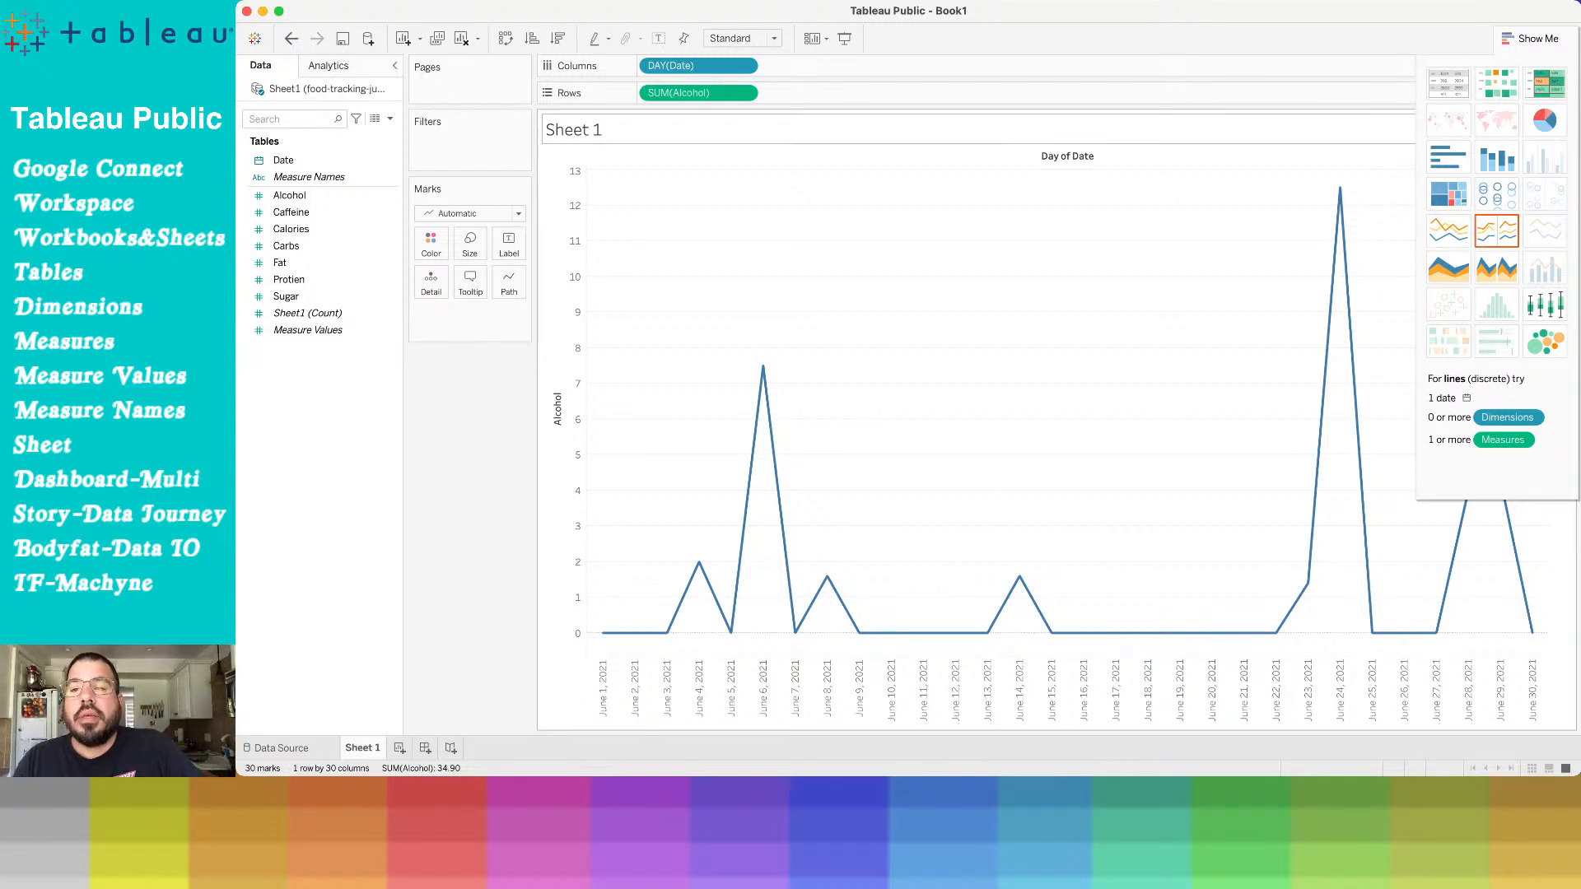
Change the title of the alcohol chart to "Alcohol June"
key(super+Tab)
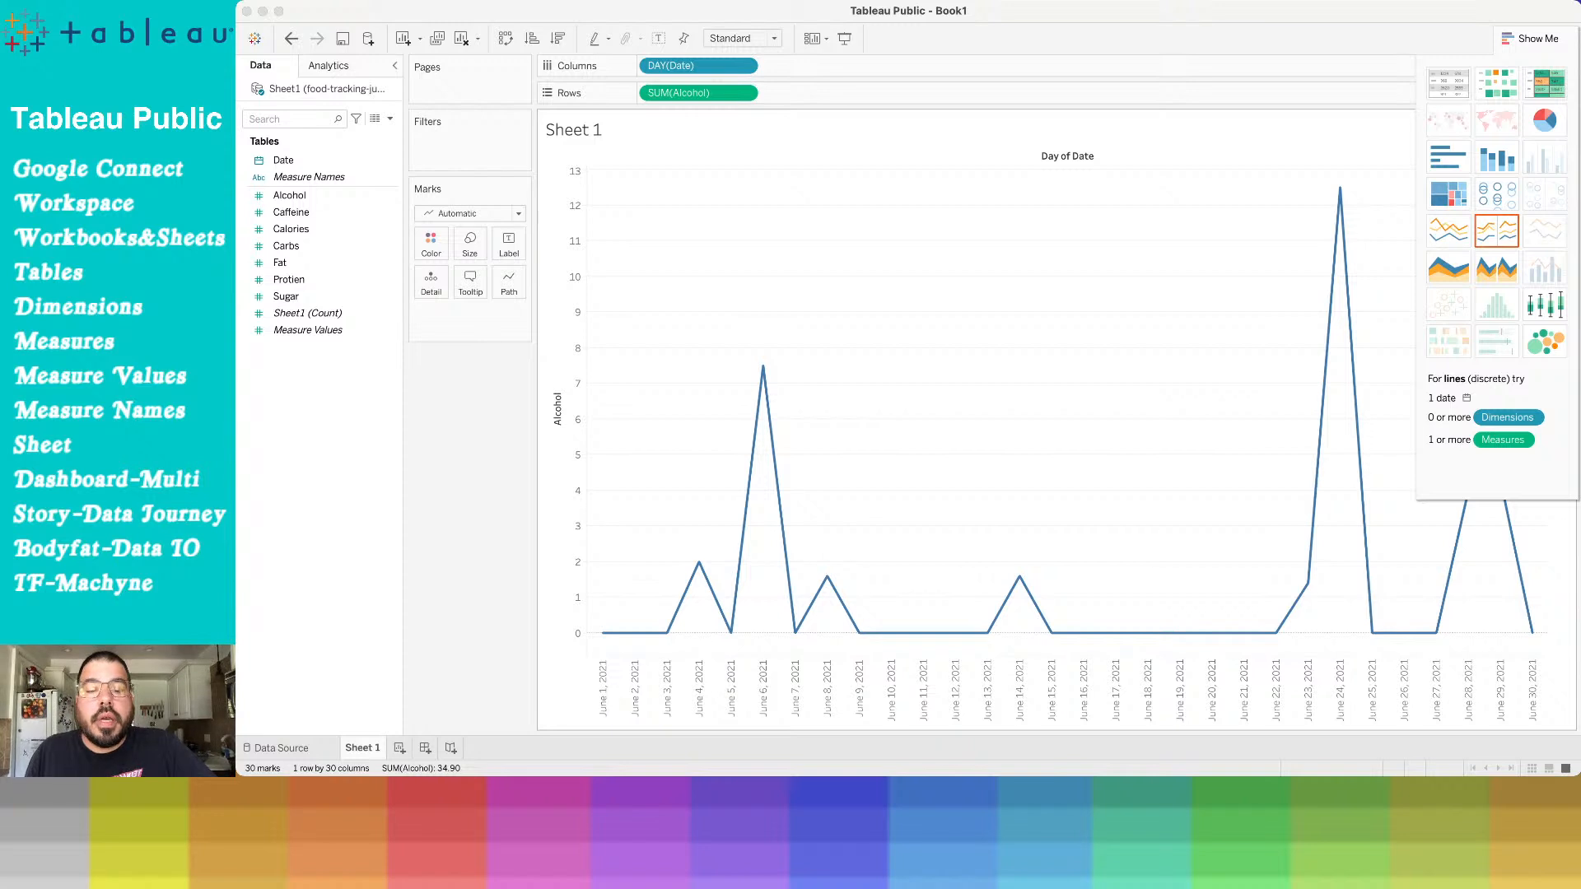
key(Return)
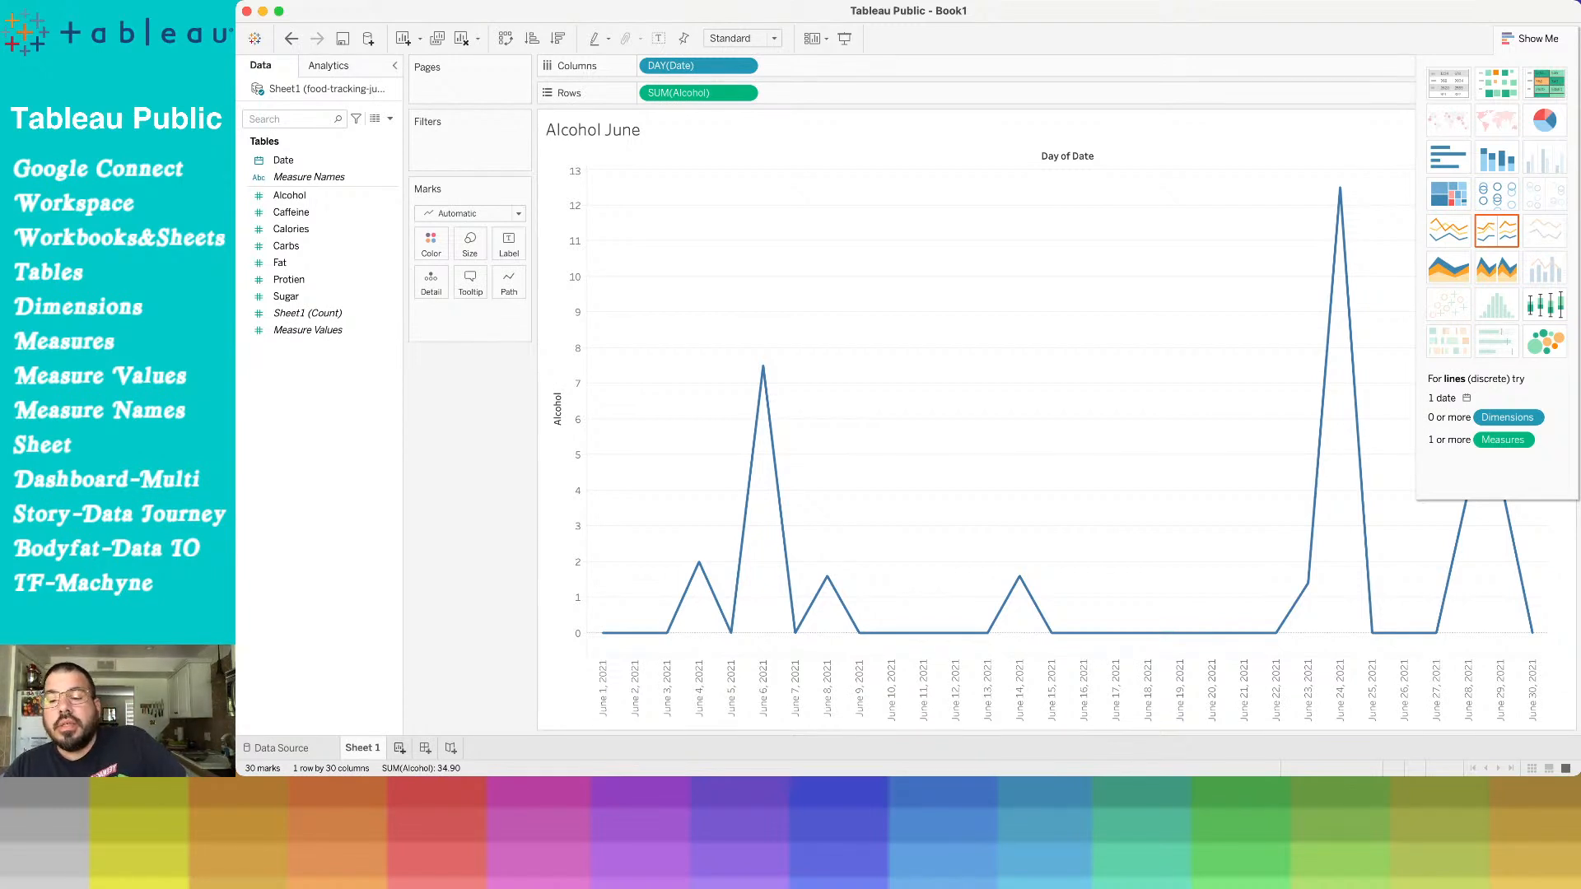
Add a new worksheet and plot Protien on the rows against continuous days of Date on the columns
key(super+t)
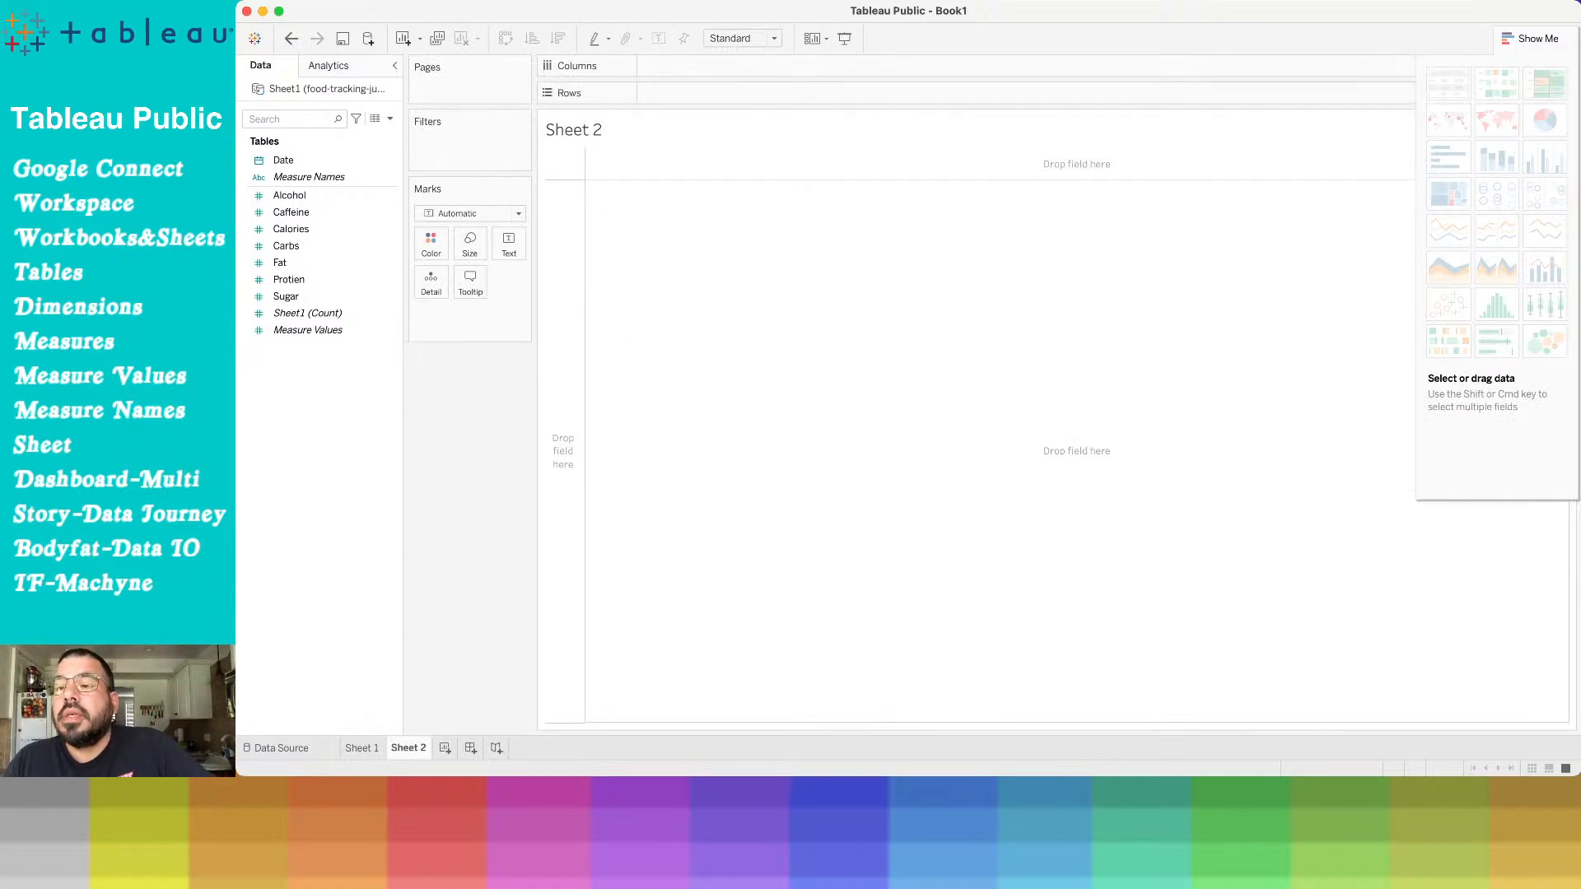
drag(285, 161, 699, 66)
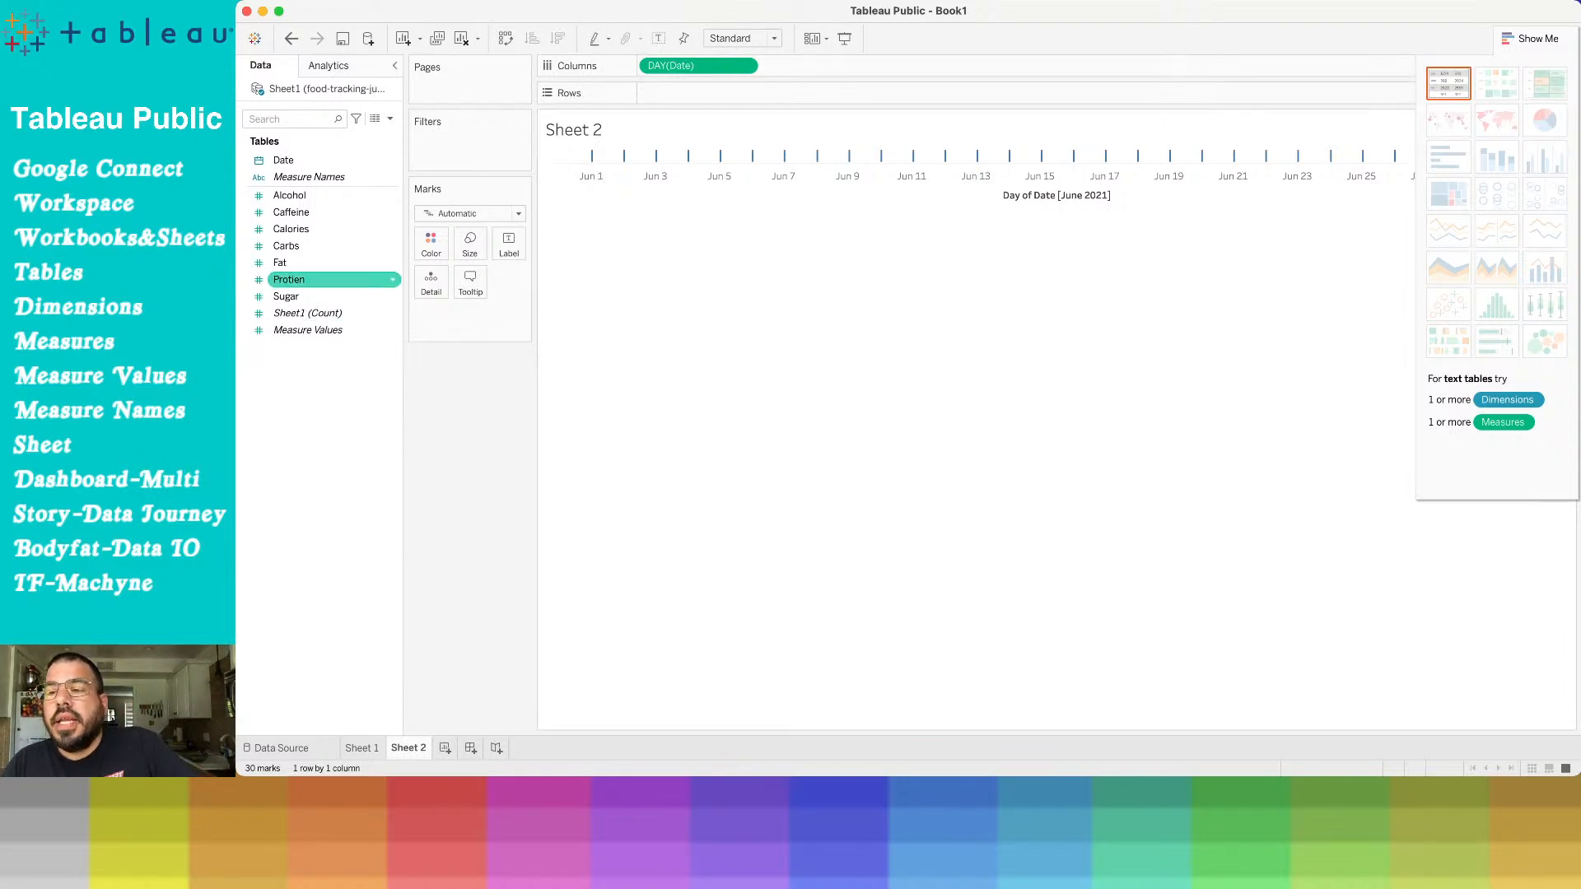
drag(289, 280, 477, 198)
mouse_move(609, 146)
mouse_down()
mouse_move(675, 93)
mouse_move(659, 93)
mouse_up()
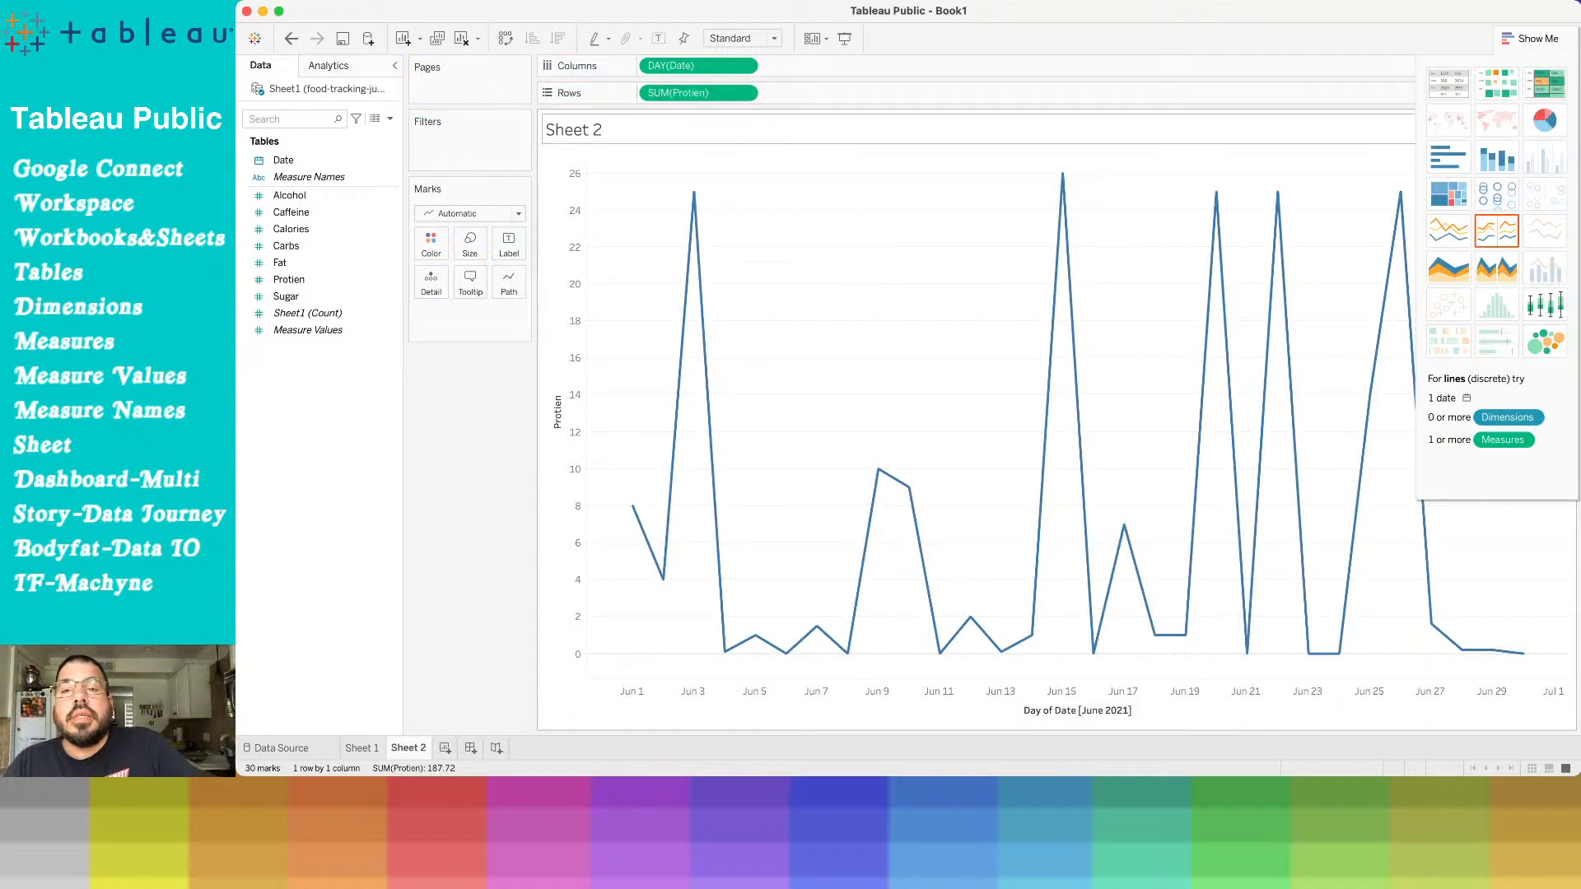
click(743, 66)
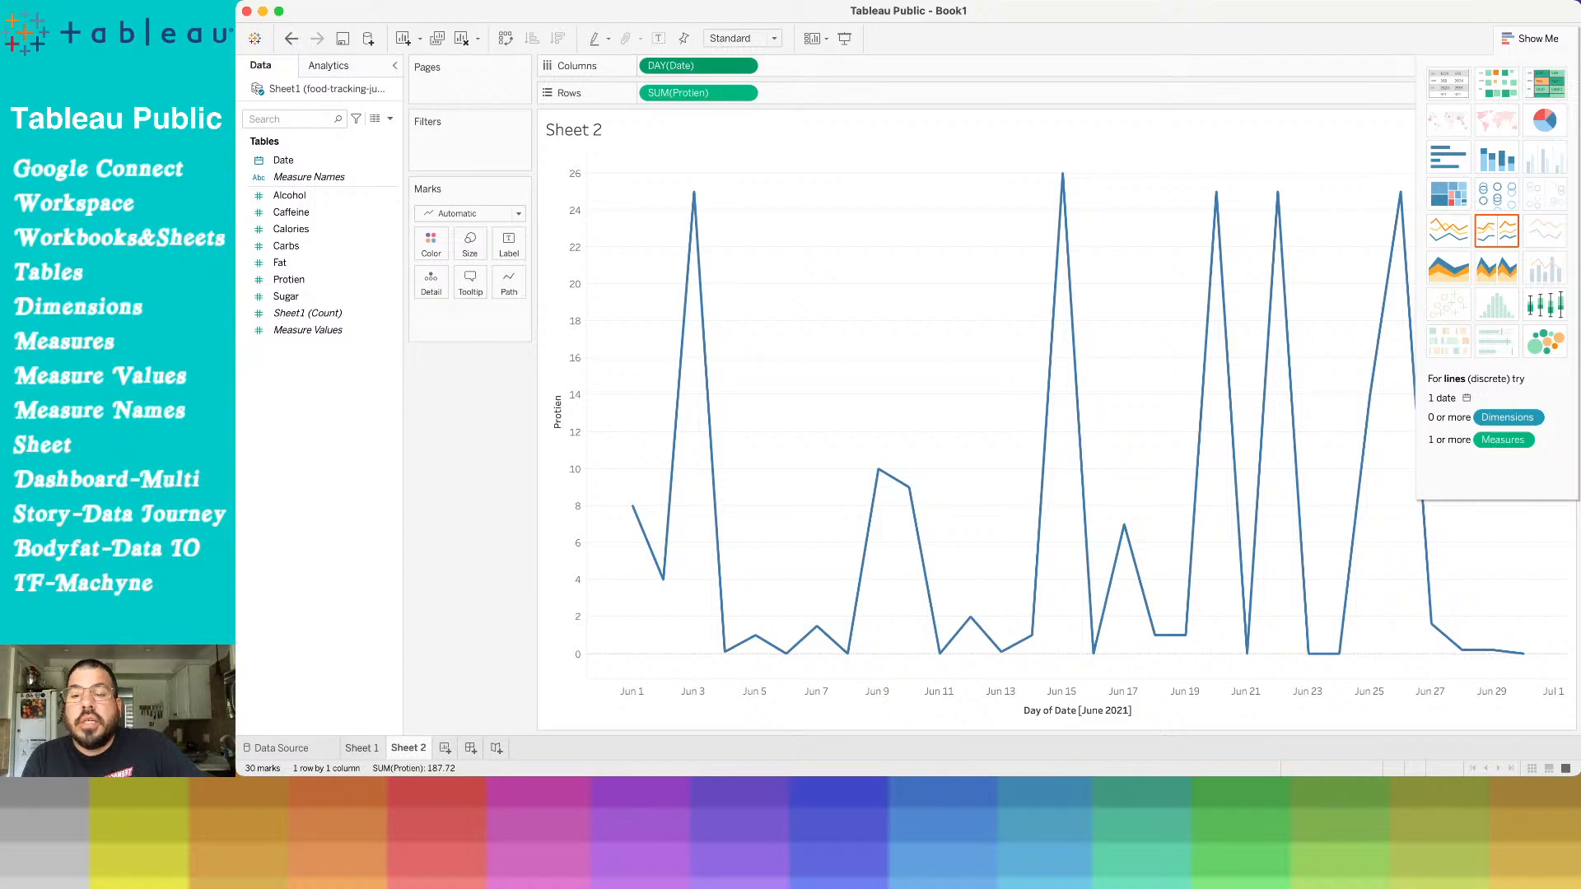
Compare with the alcohol sheet and set the title of the protein chart on Sheet 2 to "Protien June"
click(361, 748)
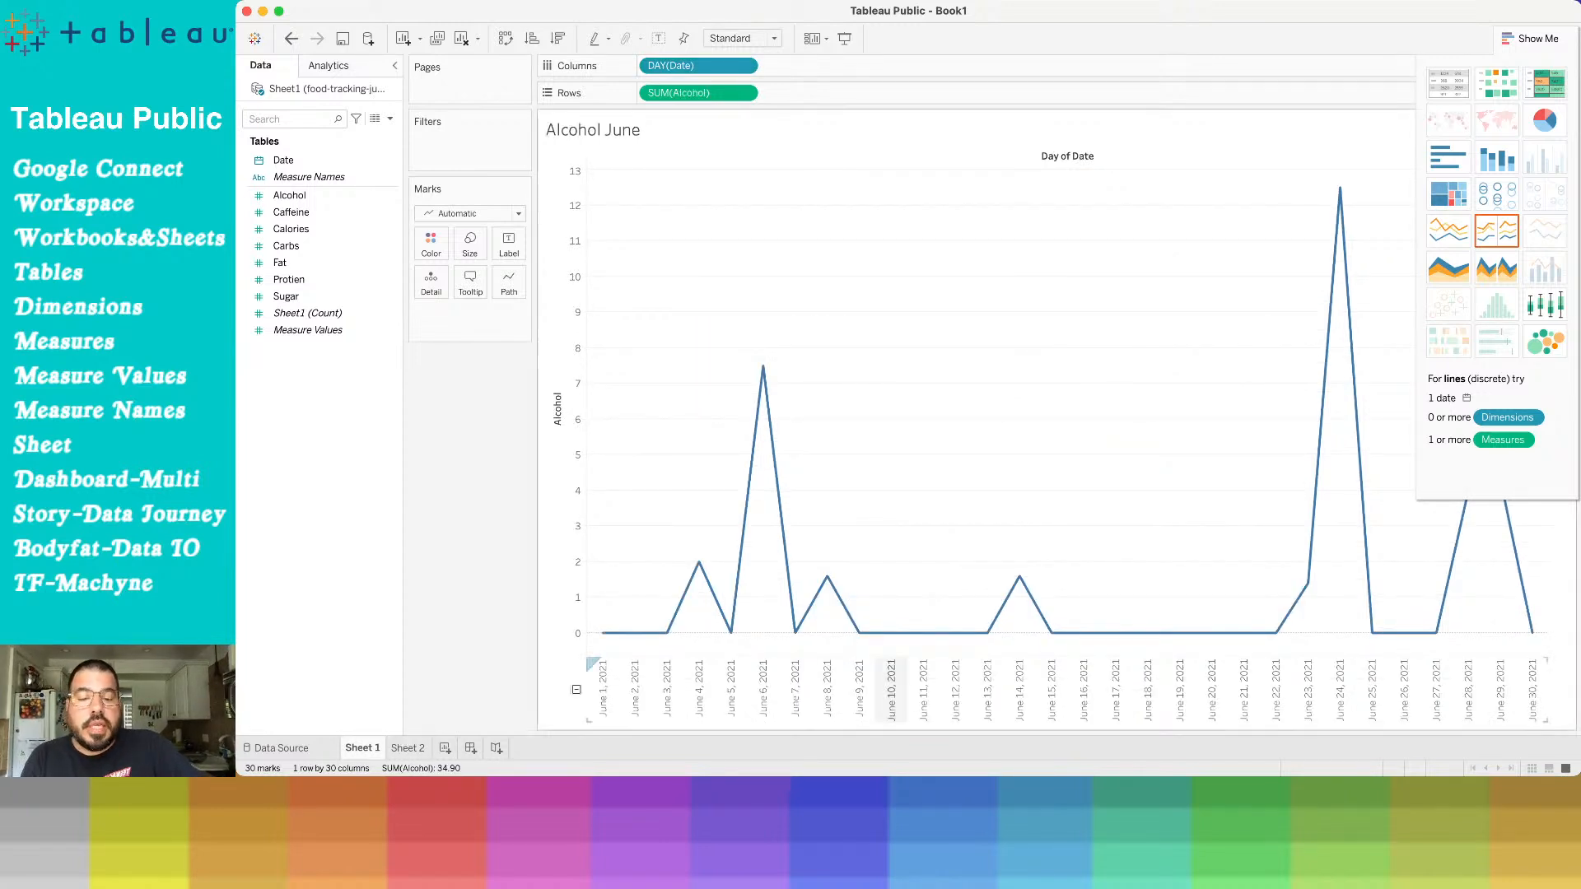
click(408, 748)
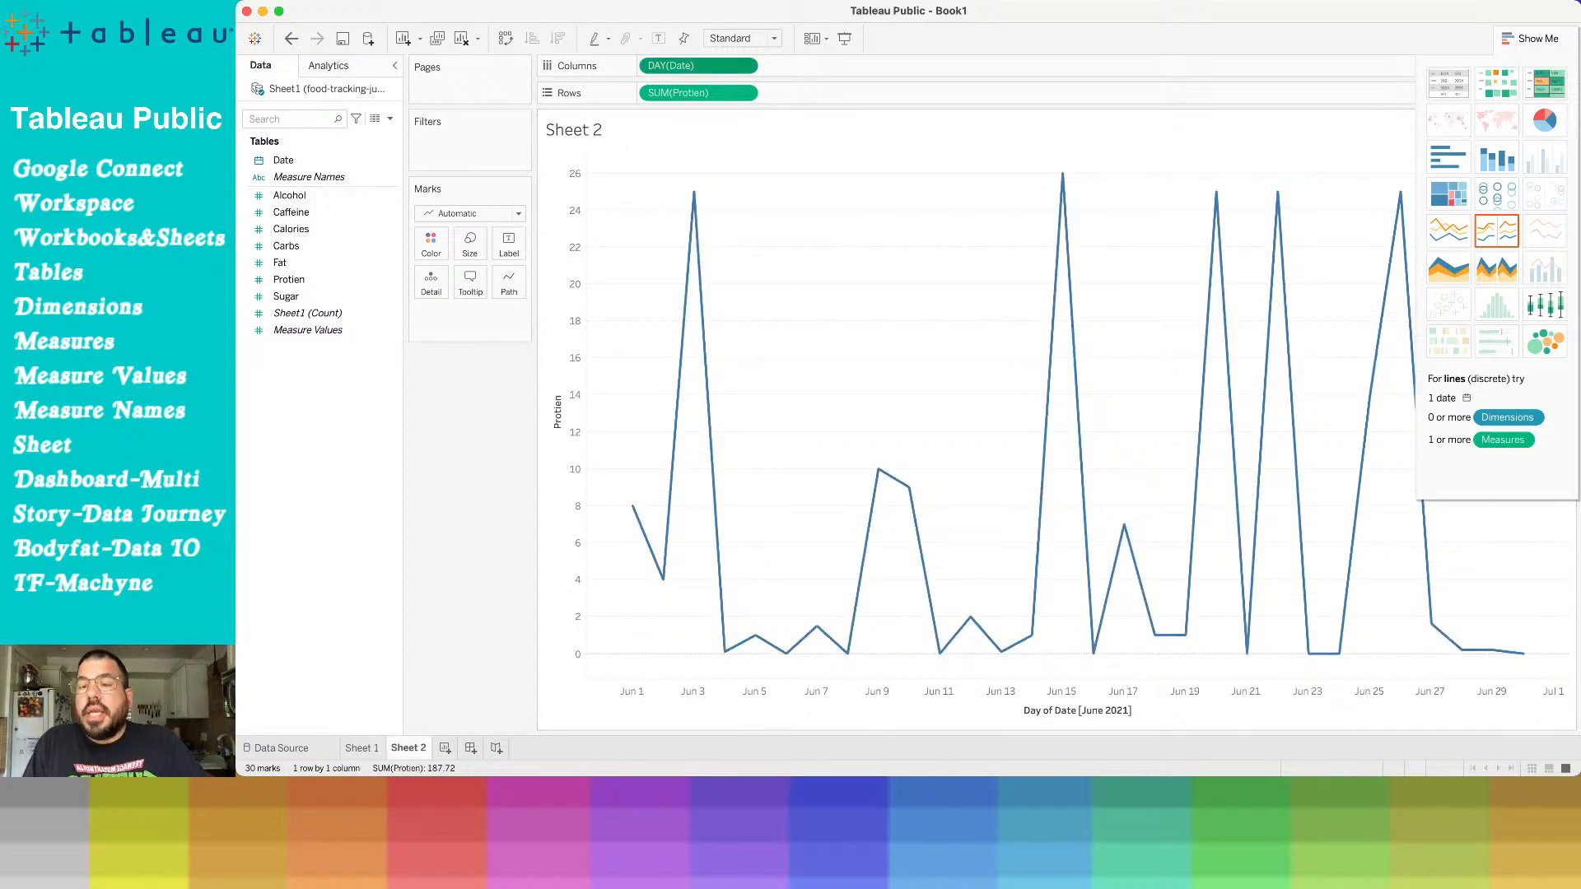
key(super+Tab)
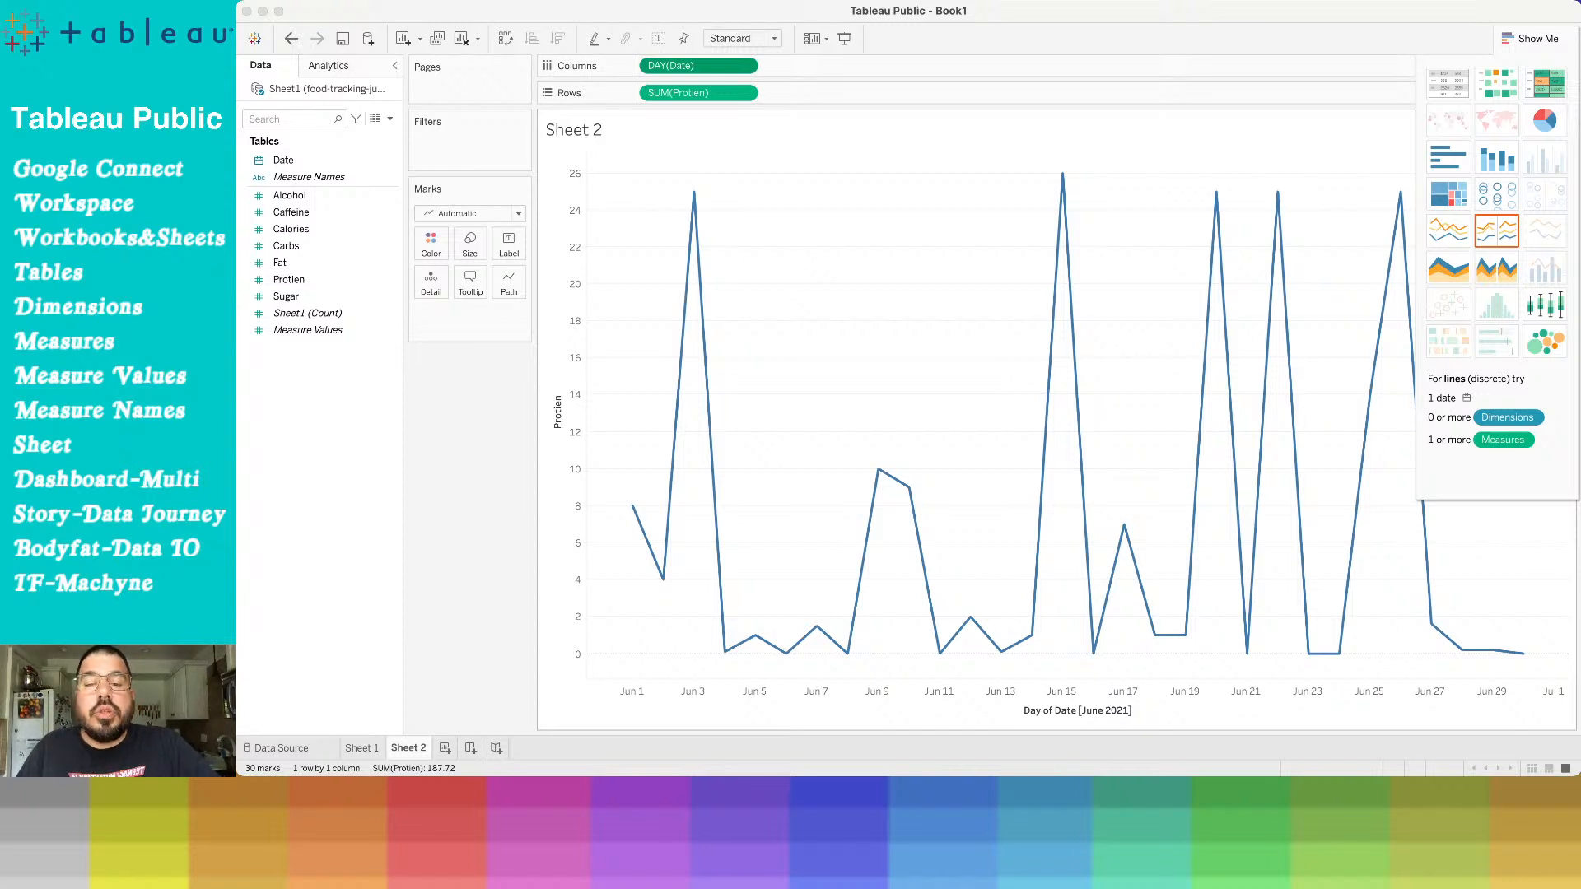
click(918, 523)
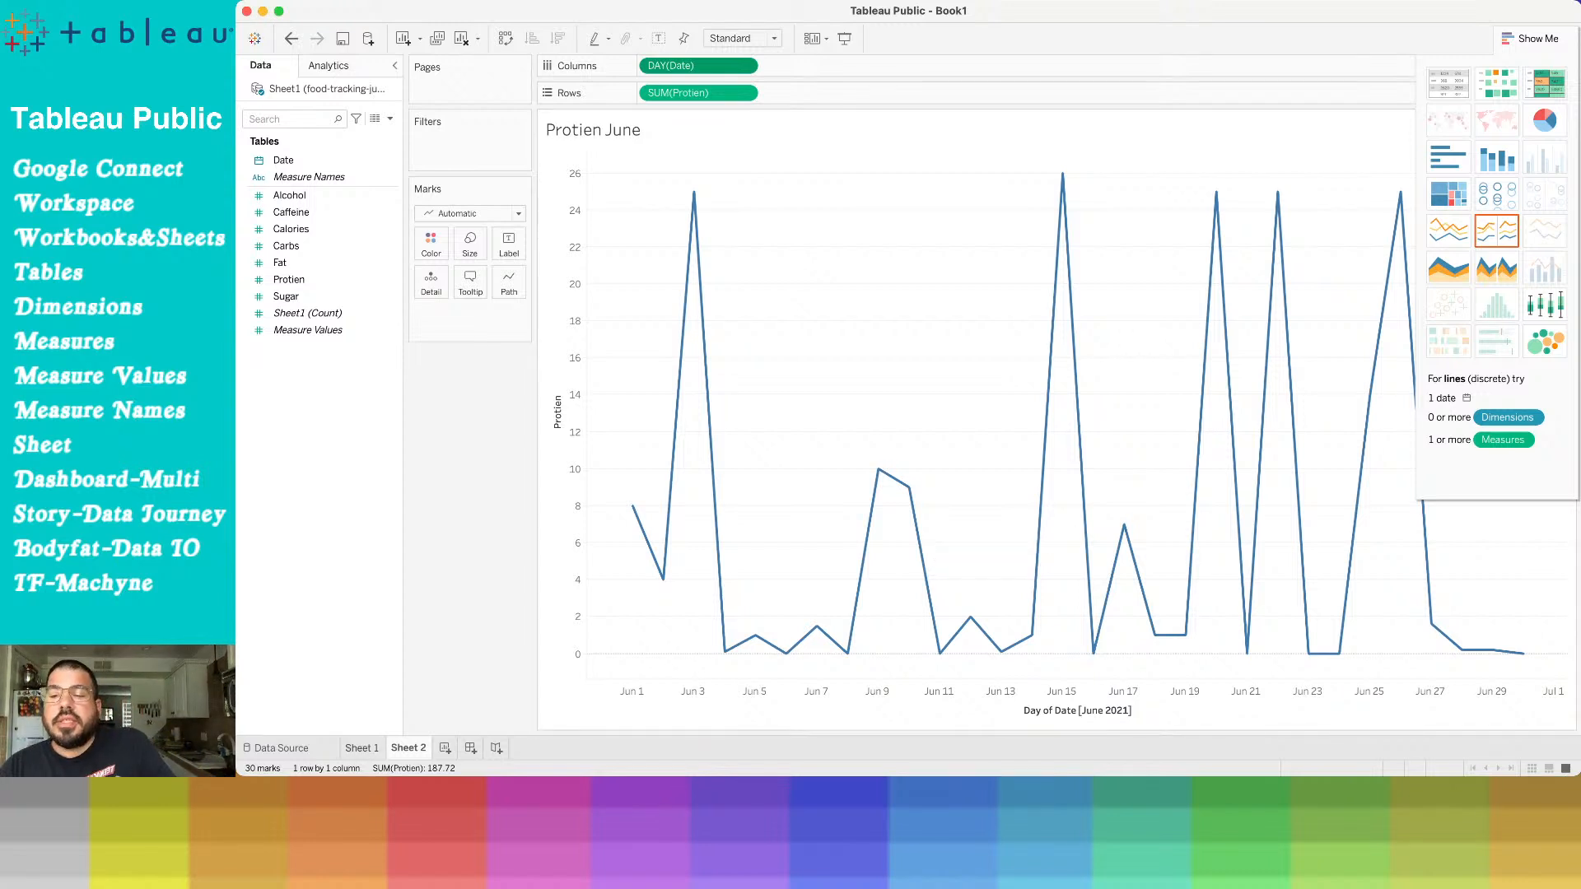
Change the line color of the Protien June chart to orange
click(362, 749)
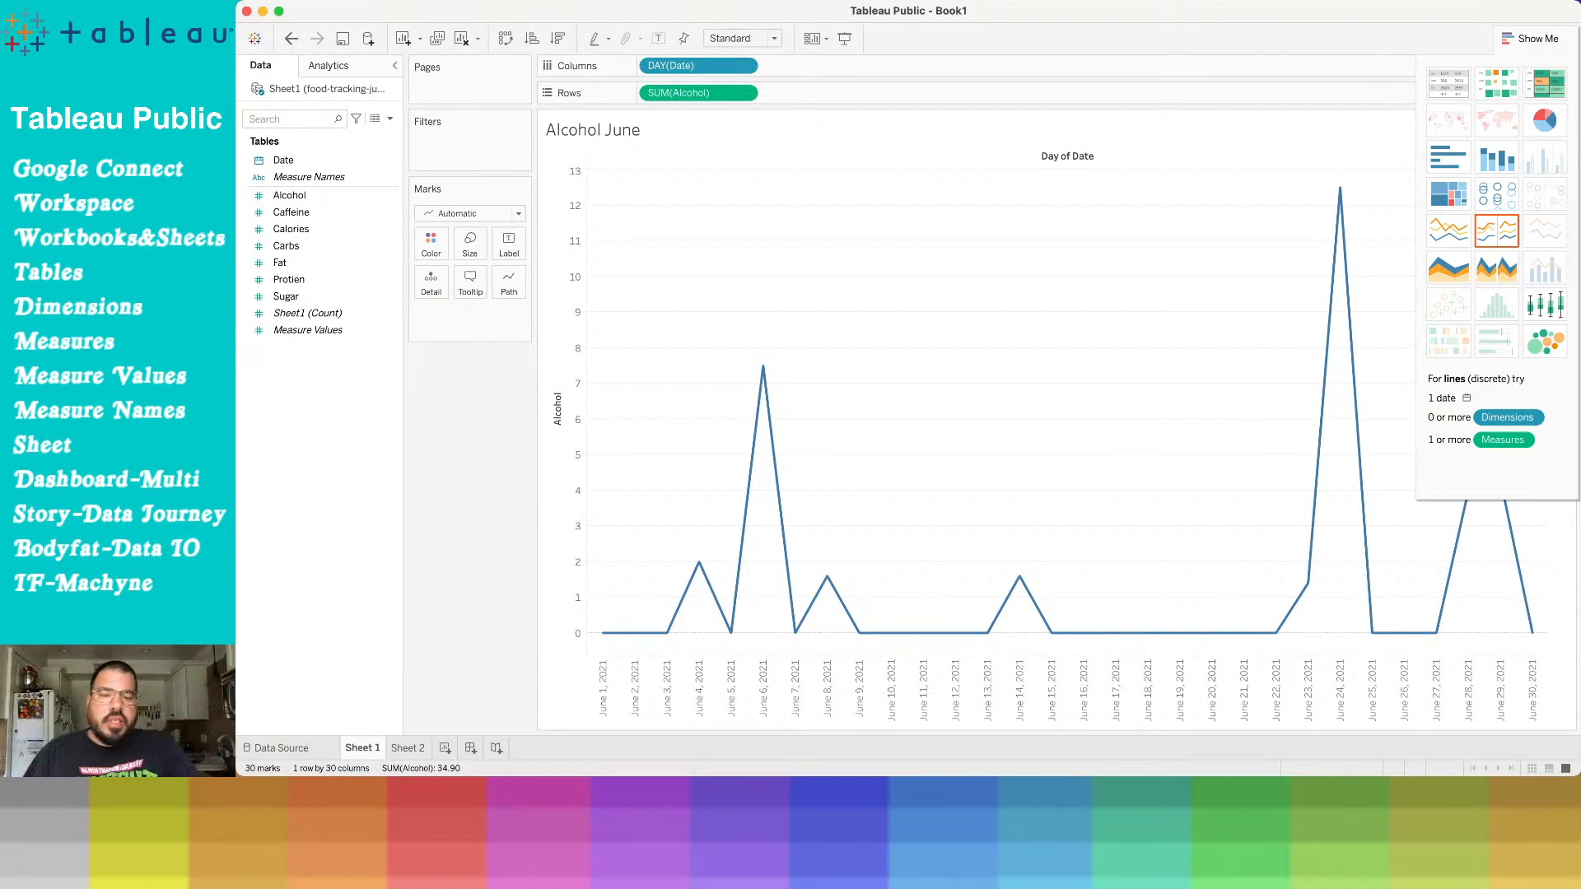
click(407, 748)
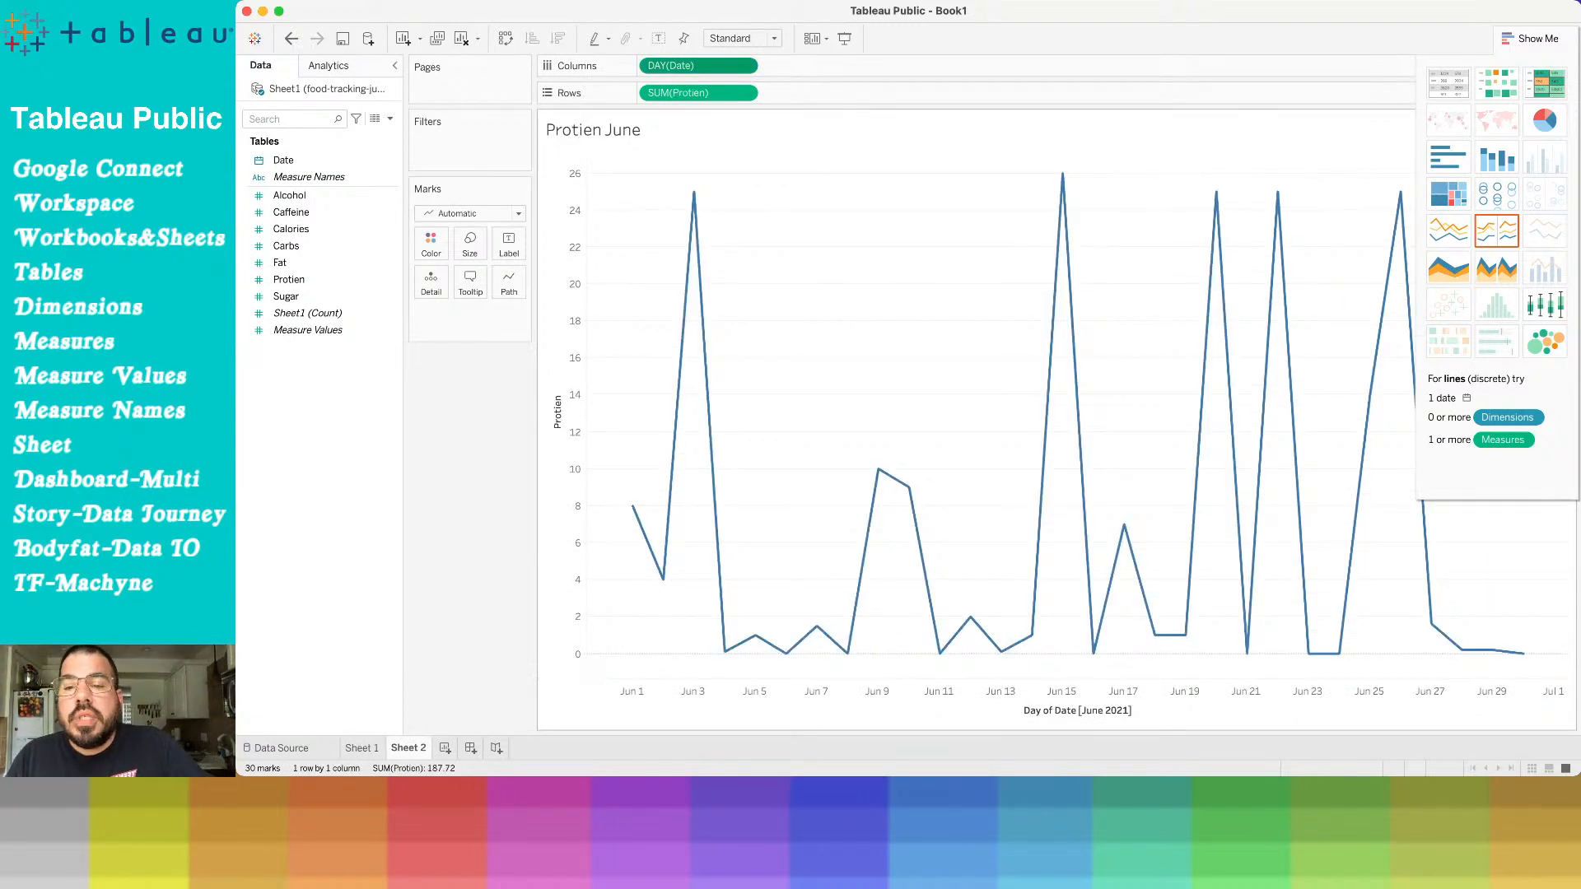
key(super+Tab)
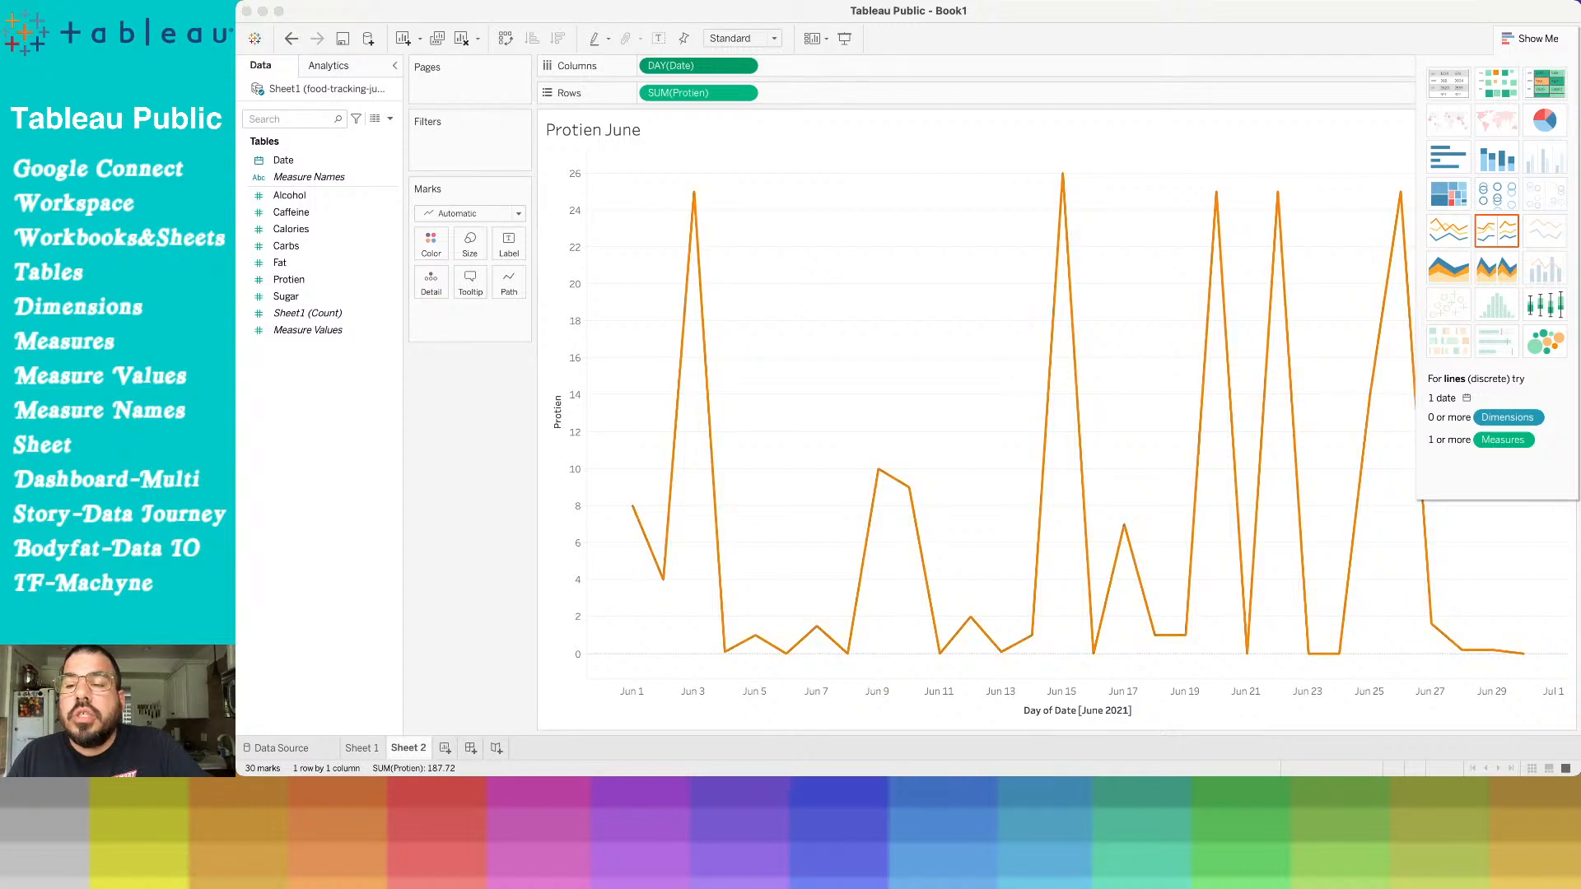
click(698, 66)
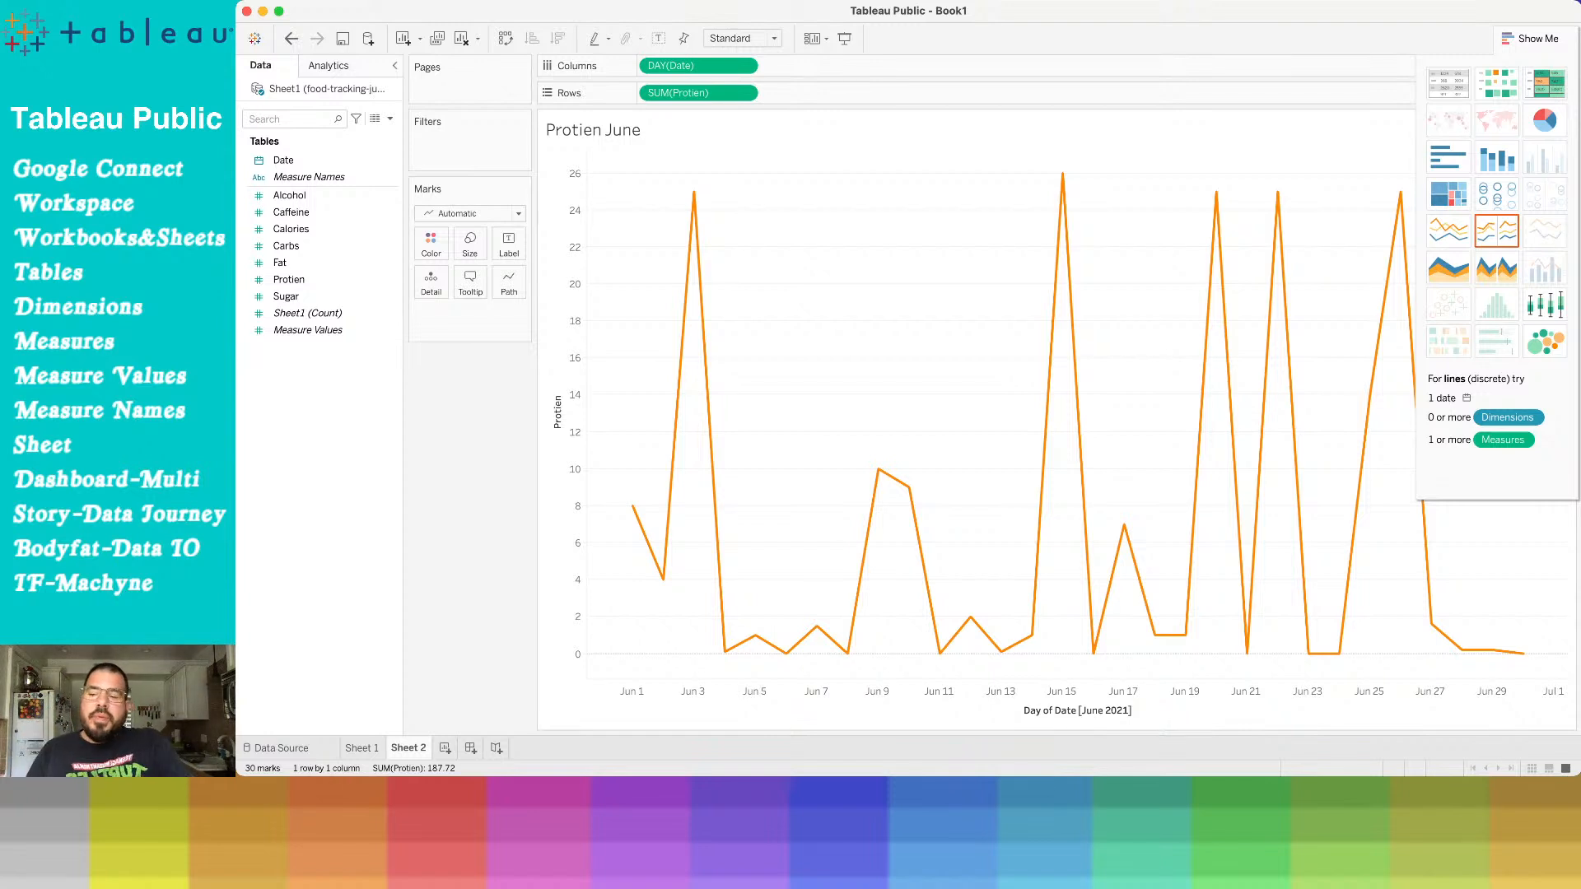
Compare the Alcohol June and Protien June sheets and switch to the browser showing the MyFitnessPal weight loss dashboard
click(363, 748)
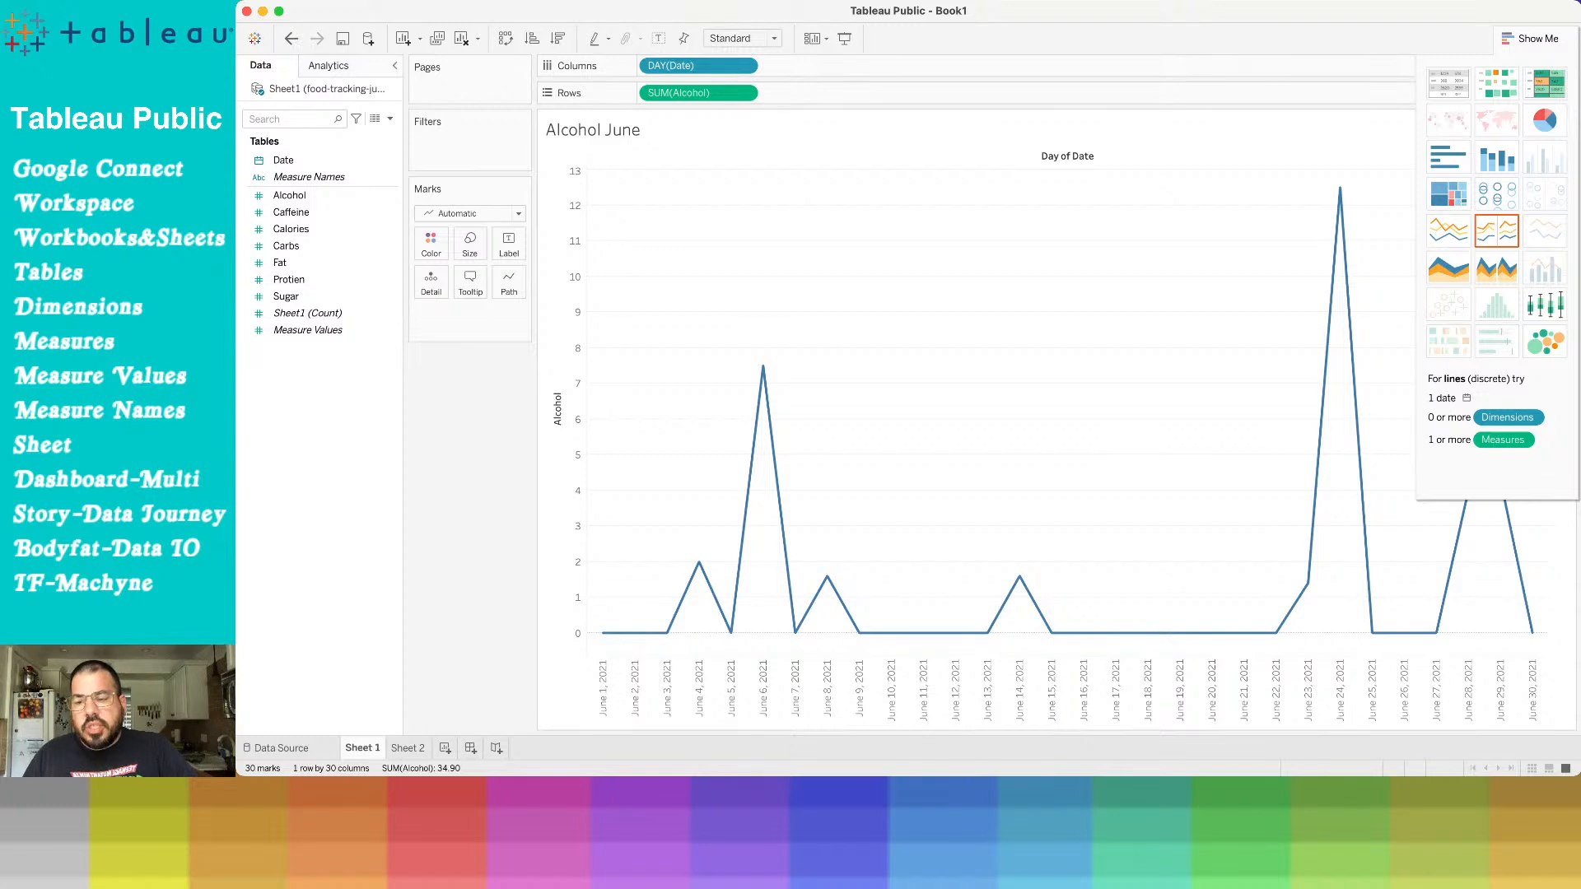
click(408, 748)
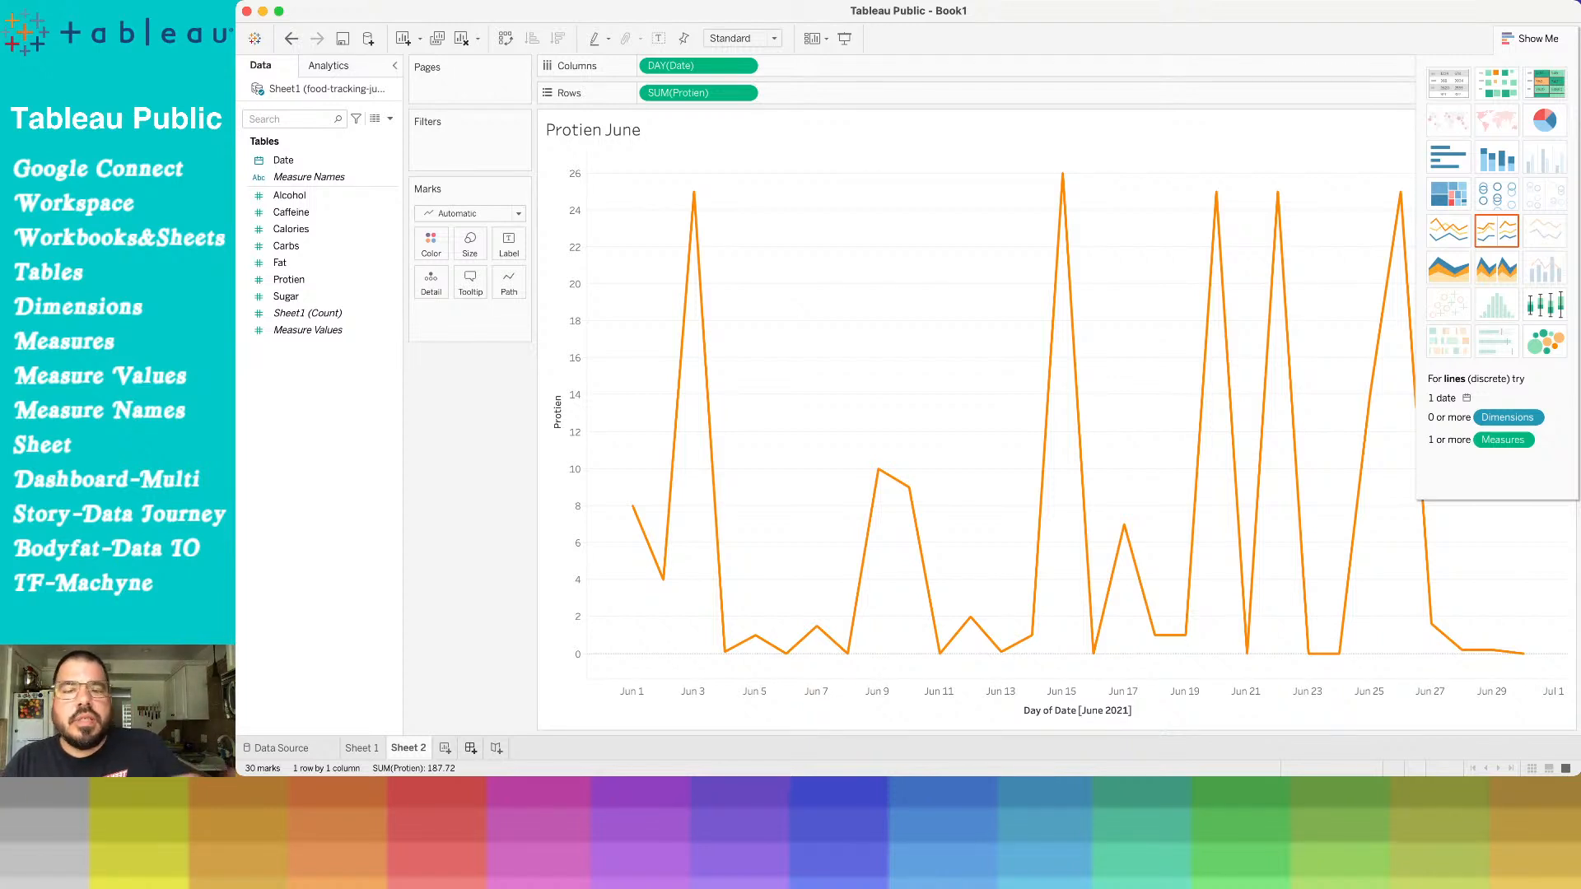
key(super+Tab)
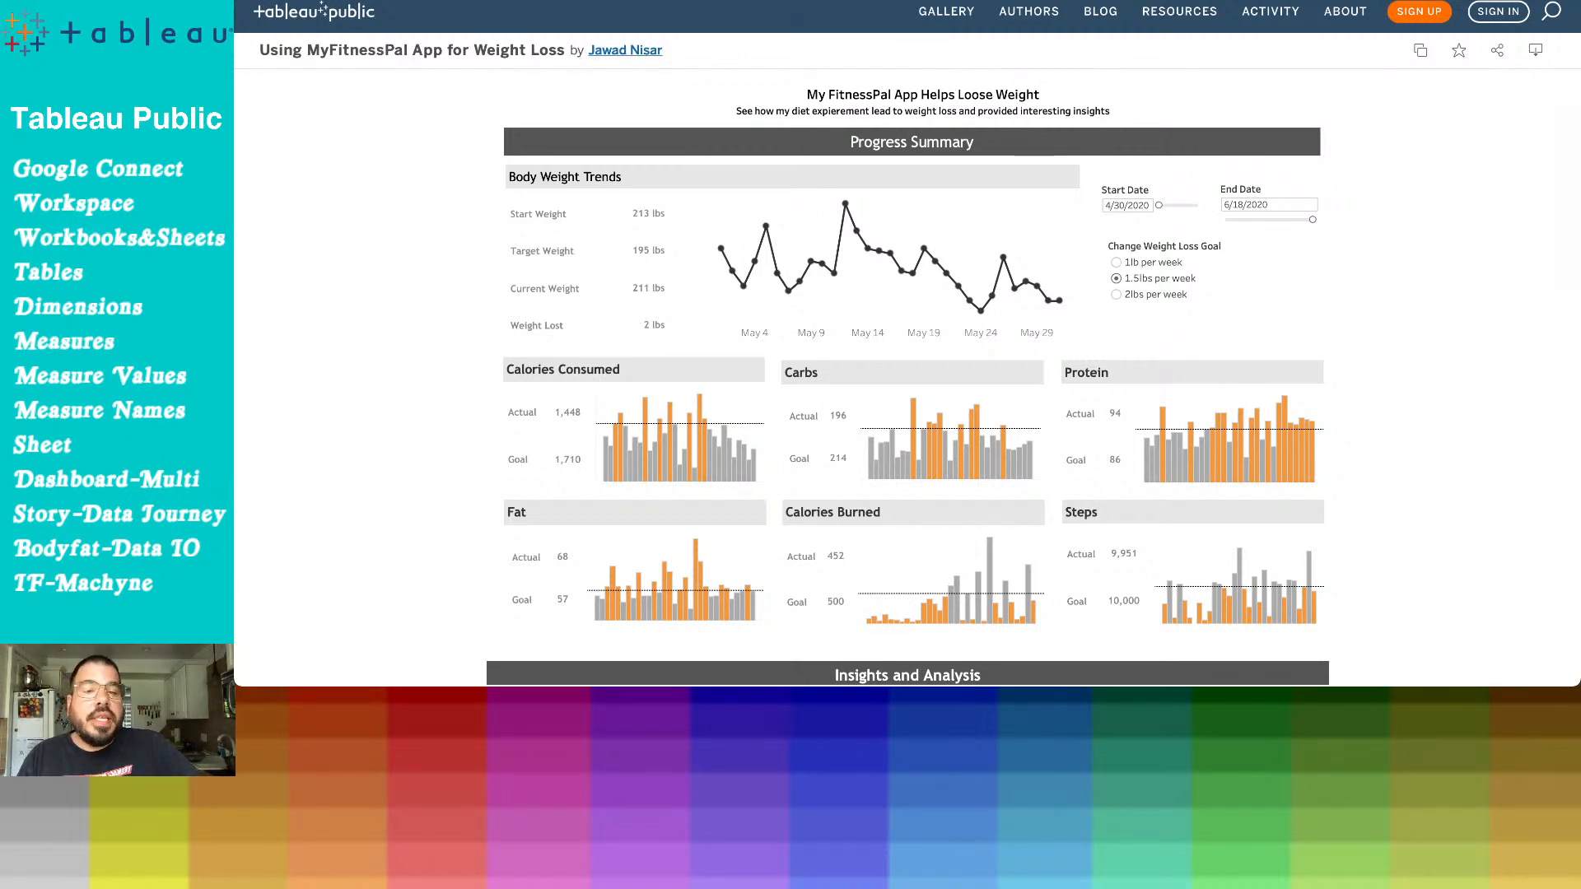
Examine the Progress Summary and the Insights and Analysis sections of the MyFitnessPal weight loss dashboard
scroll(907, 343, down, 1)
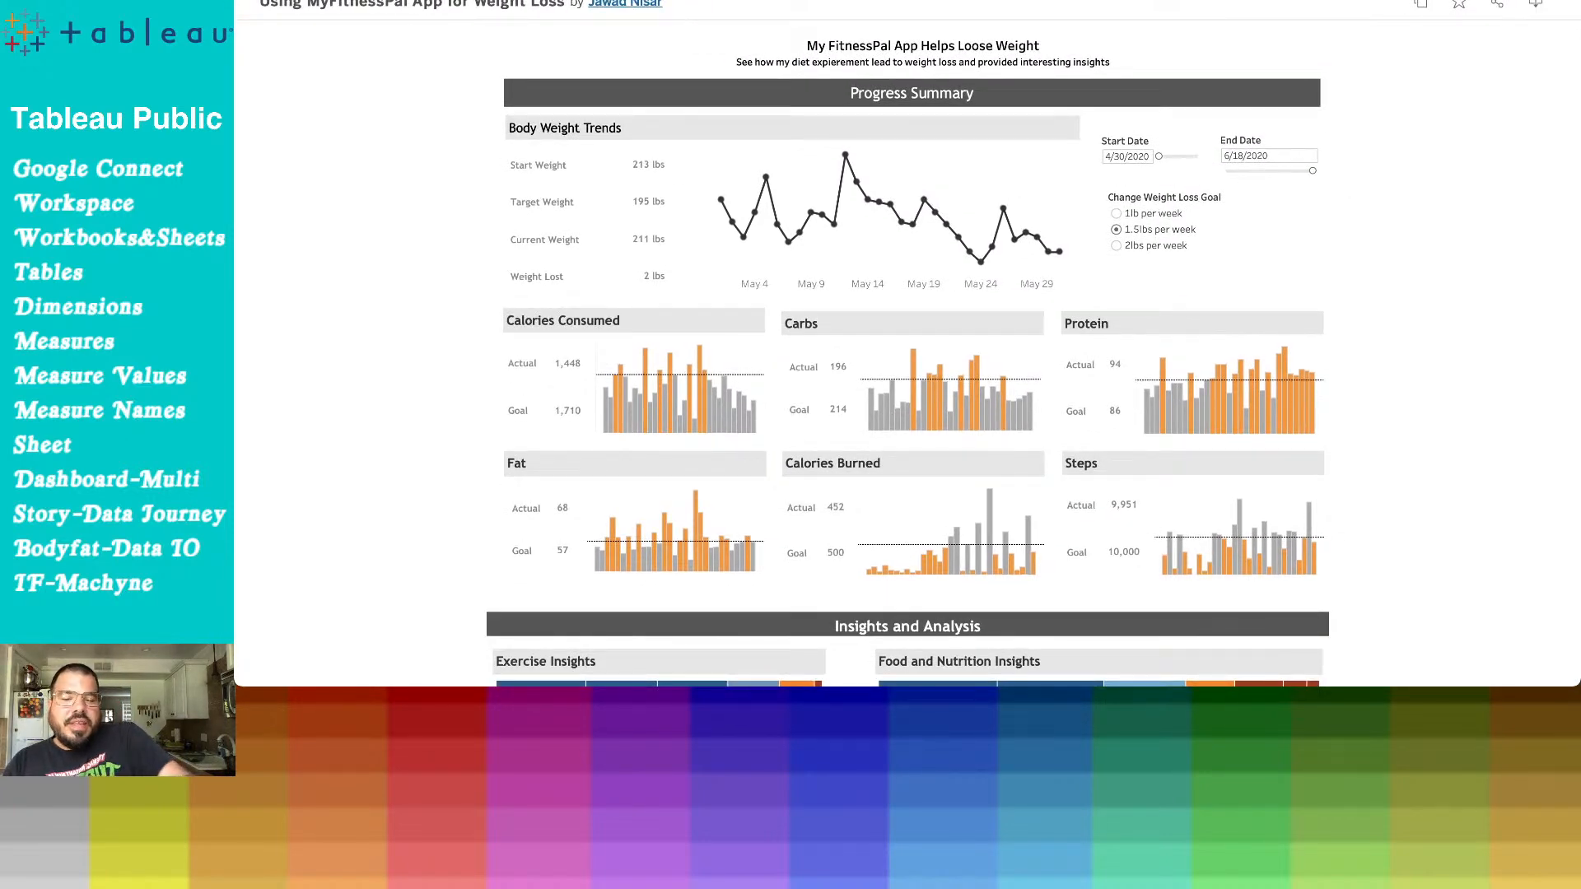
scroll(907, 343, down, 5)
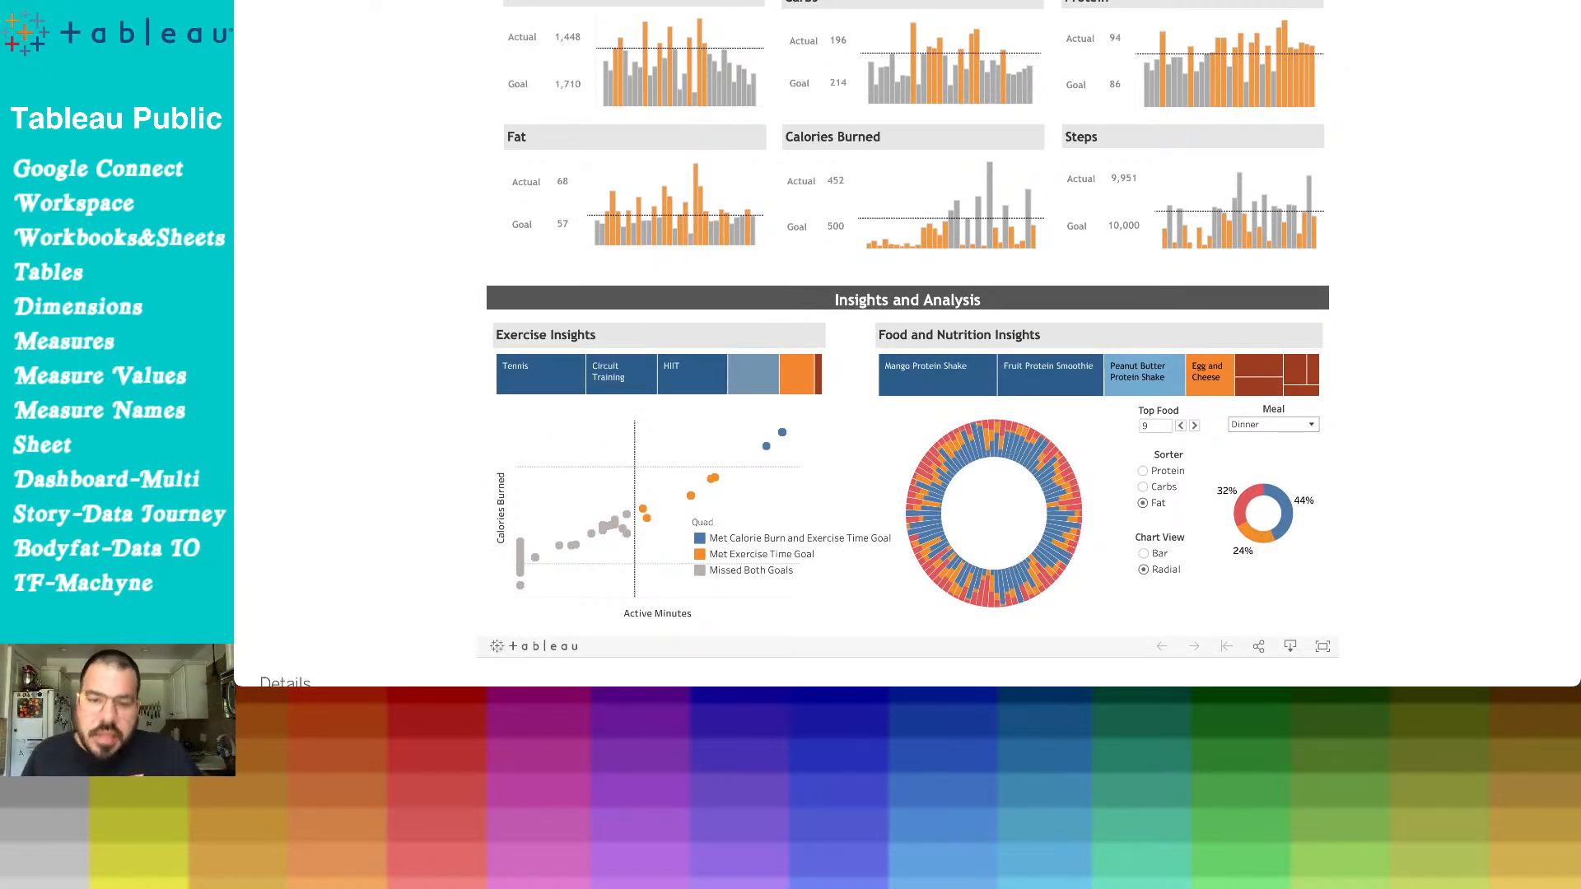
scroll(906, 344, up, 4)
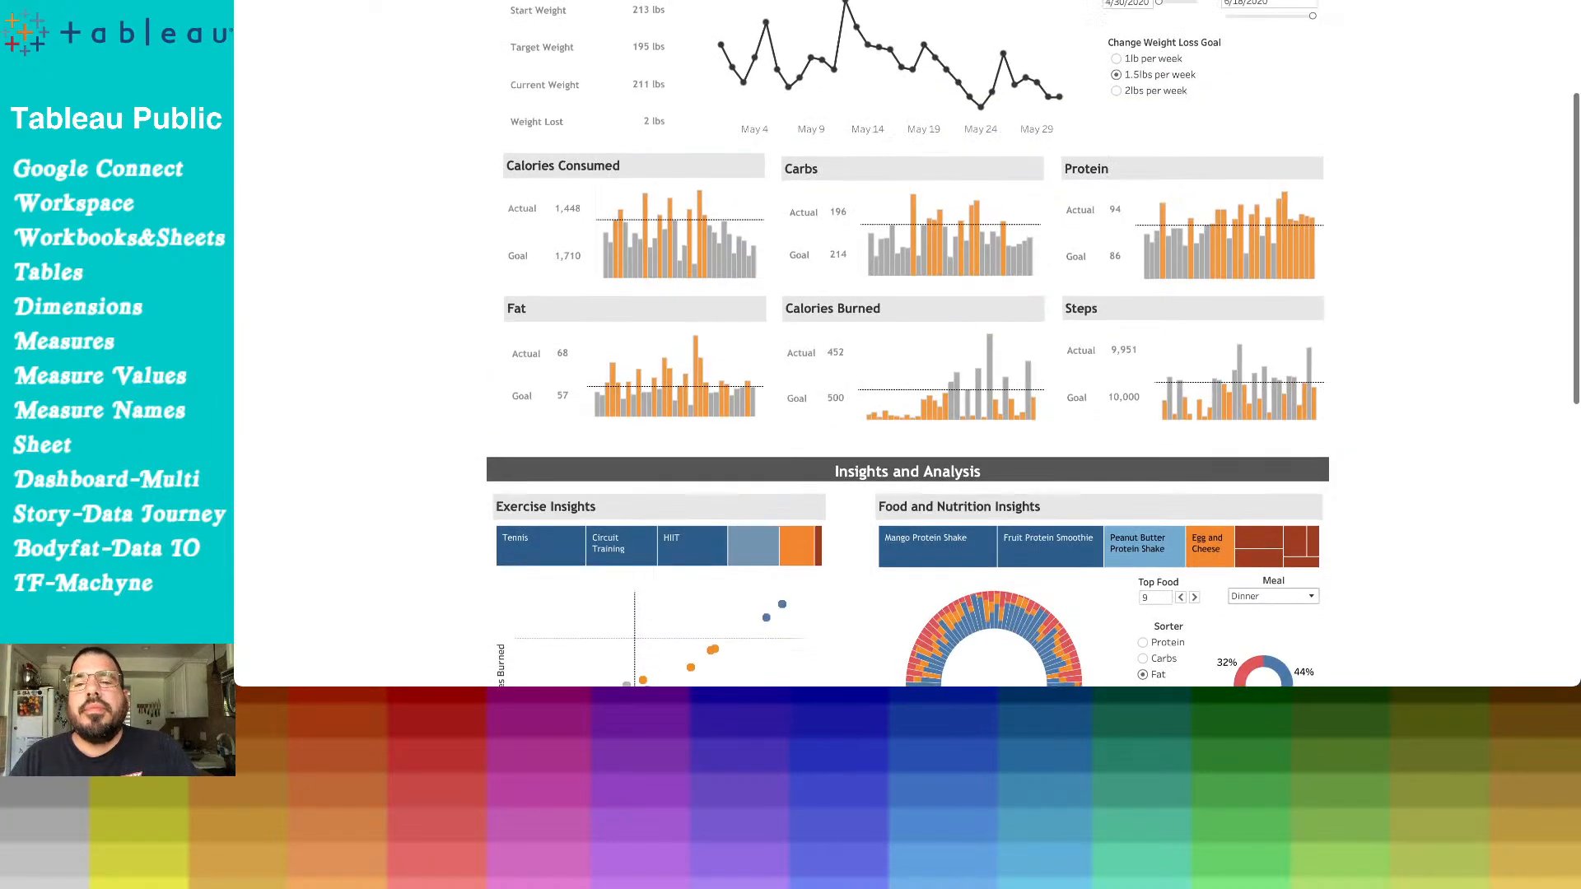
scroll(908, 344, up, 1)
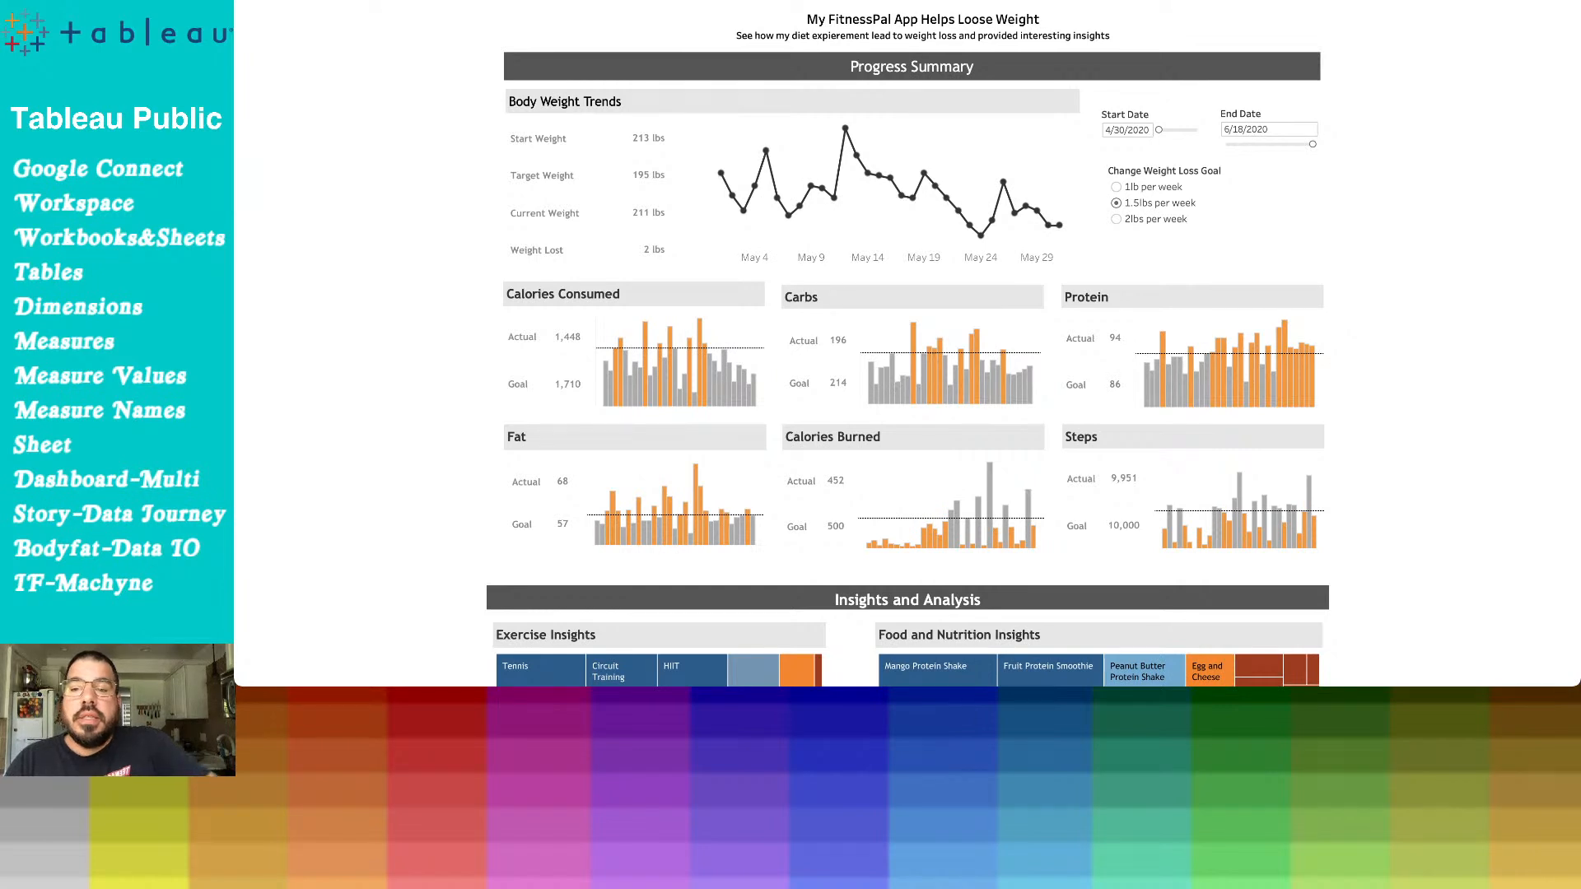
mouse_move(833, 198)
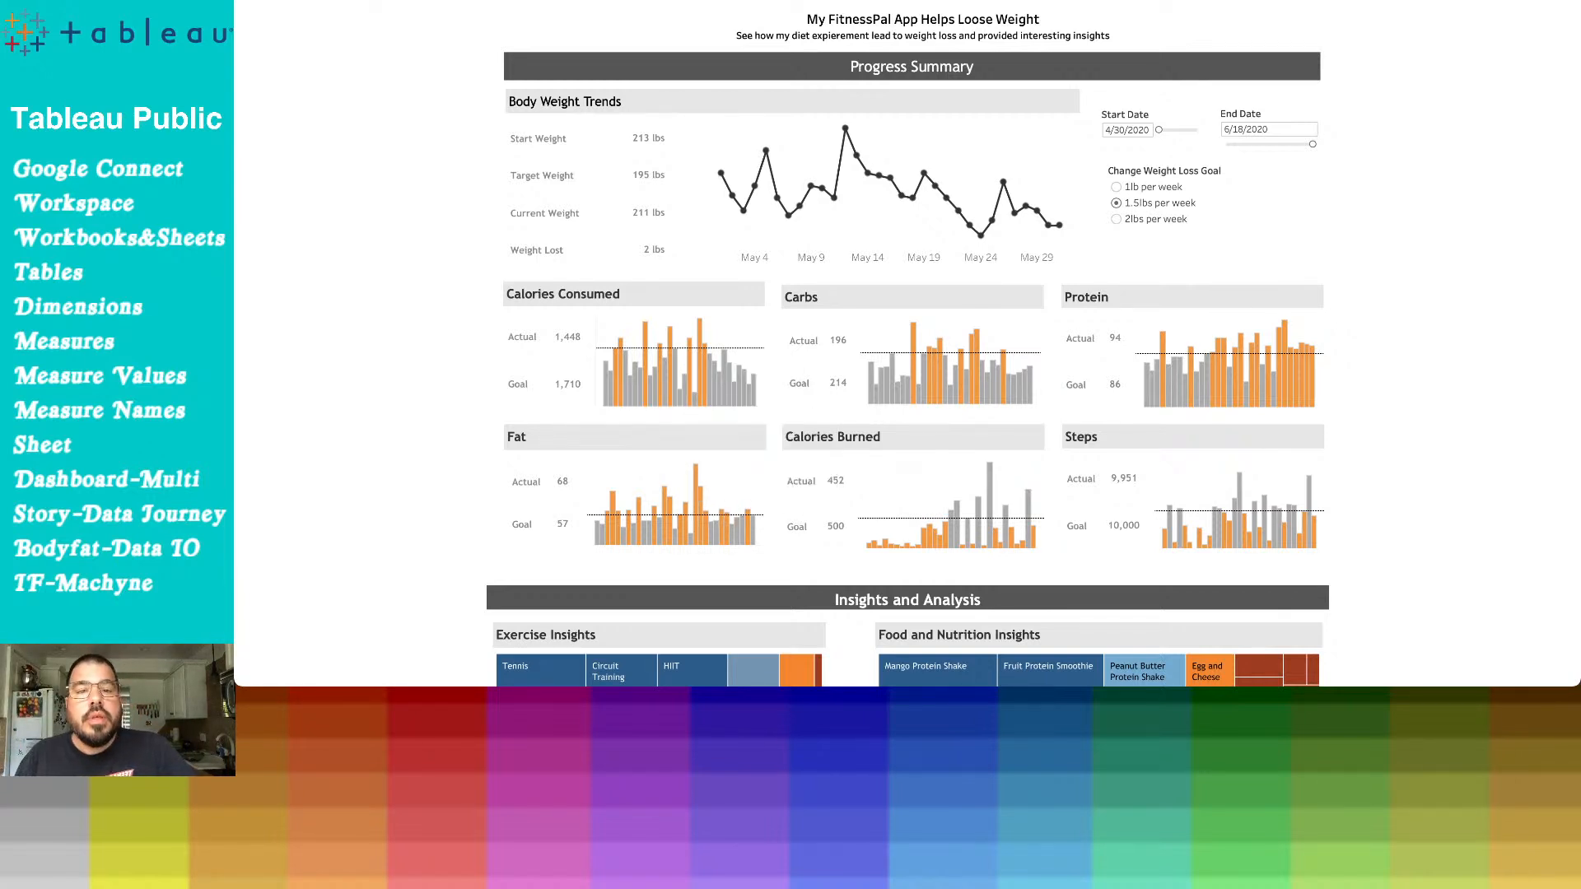
scroll(907, 346, down, 4)
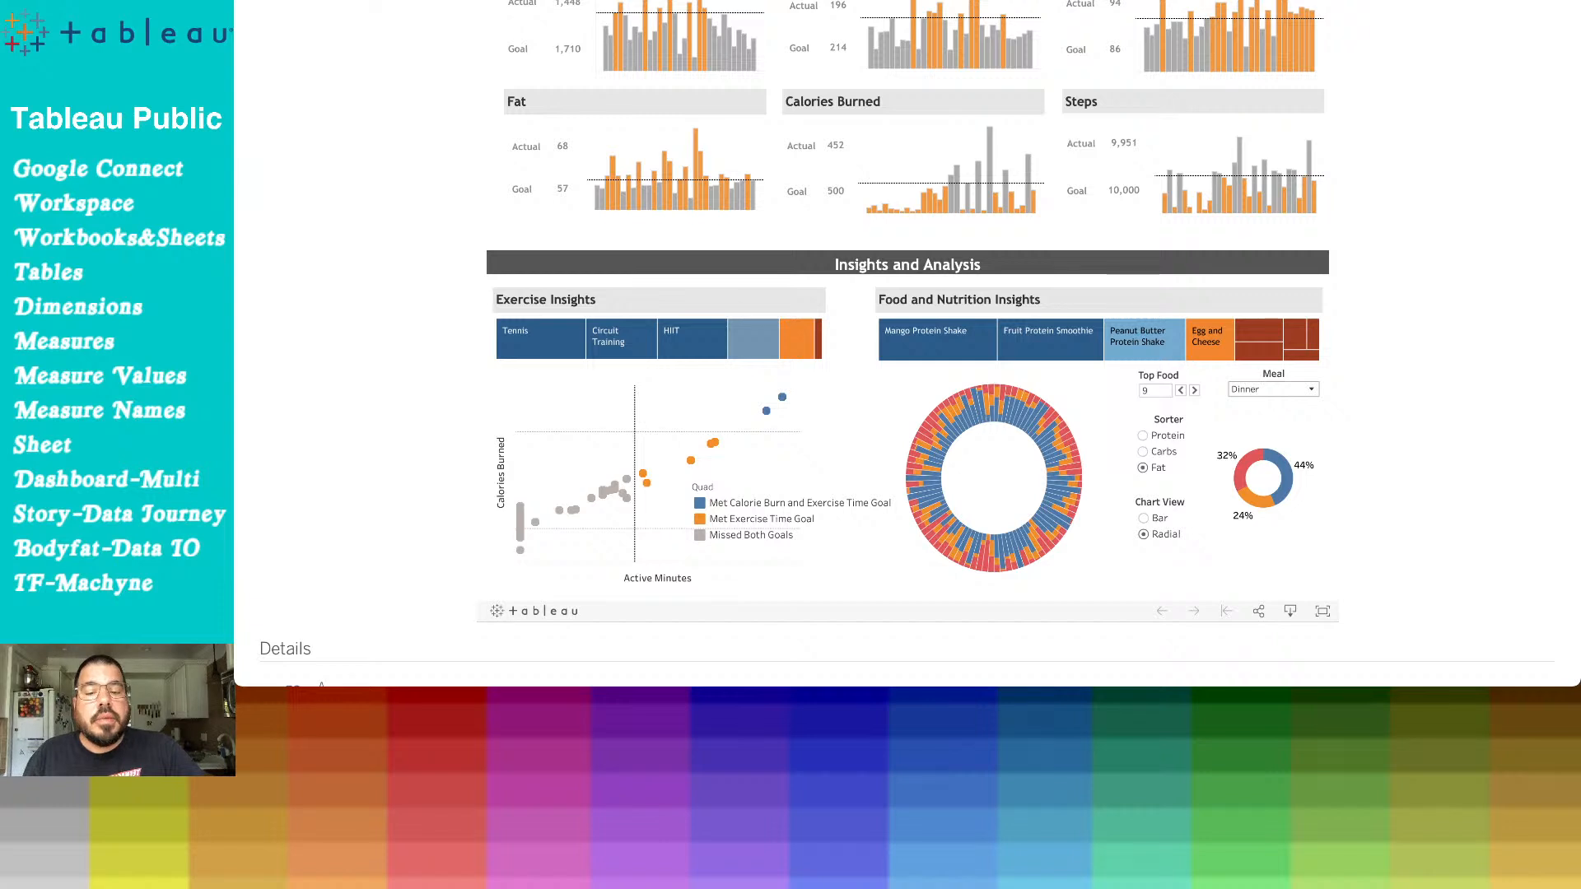
Filter the dashboard's food and nutrition donut chart by the Breakfast meal and by the Snacks meal
scroll(907, 346, up, 1)
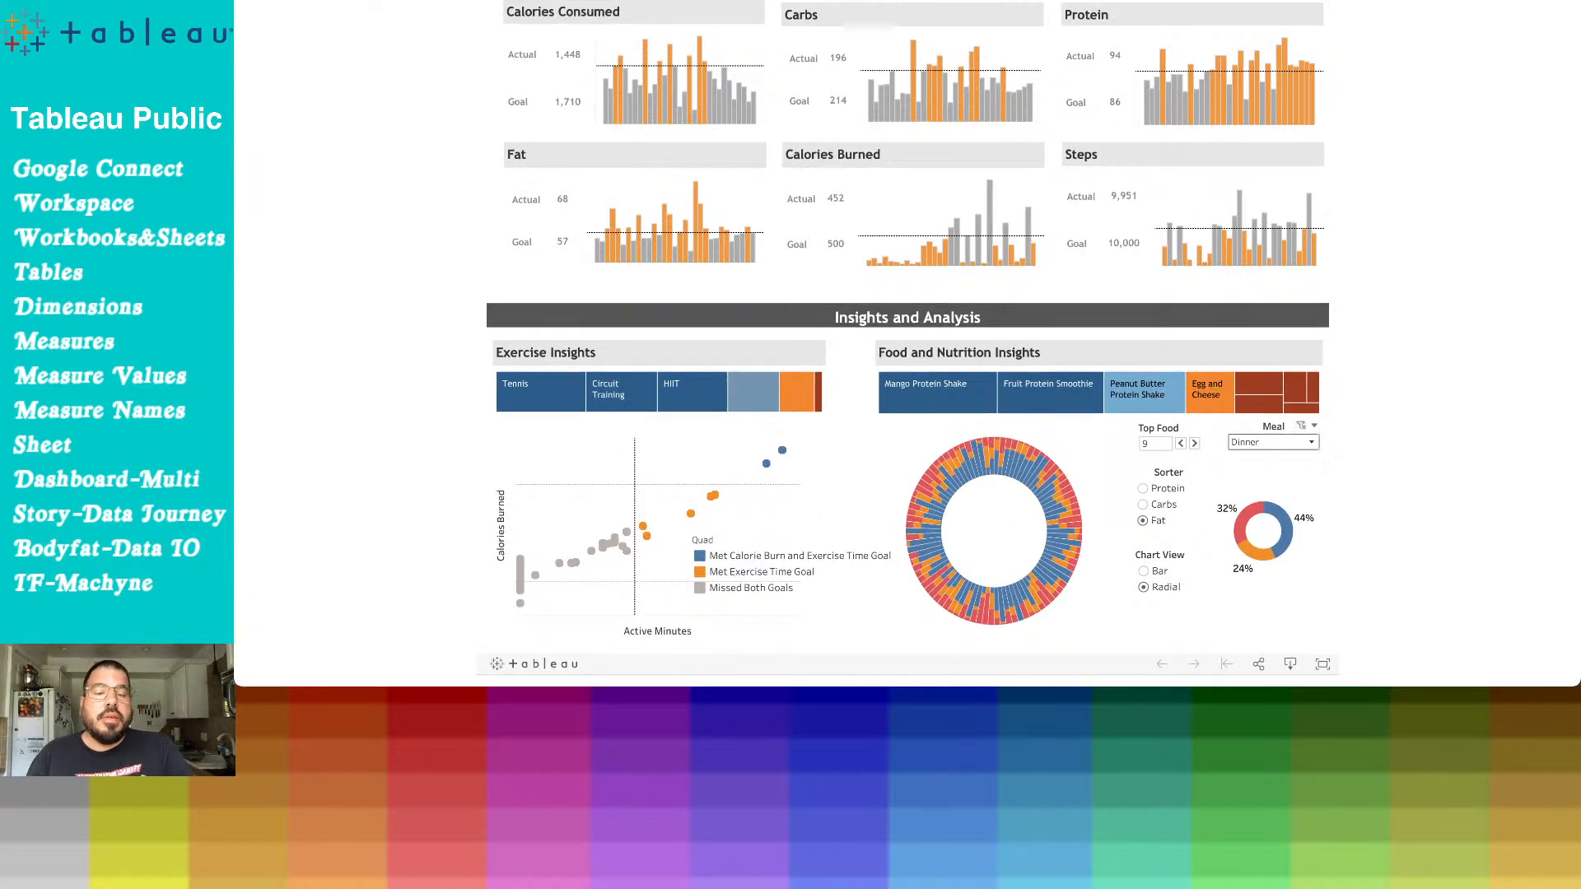
click(1272, 442)
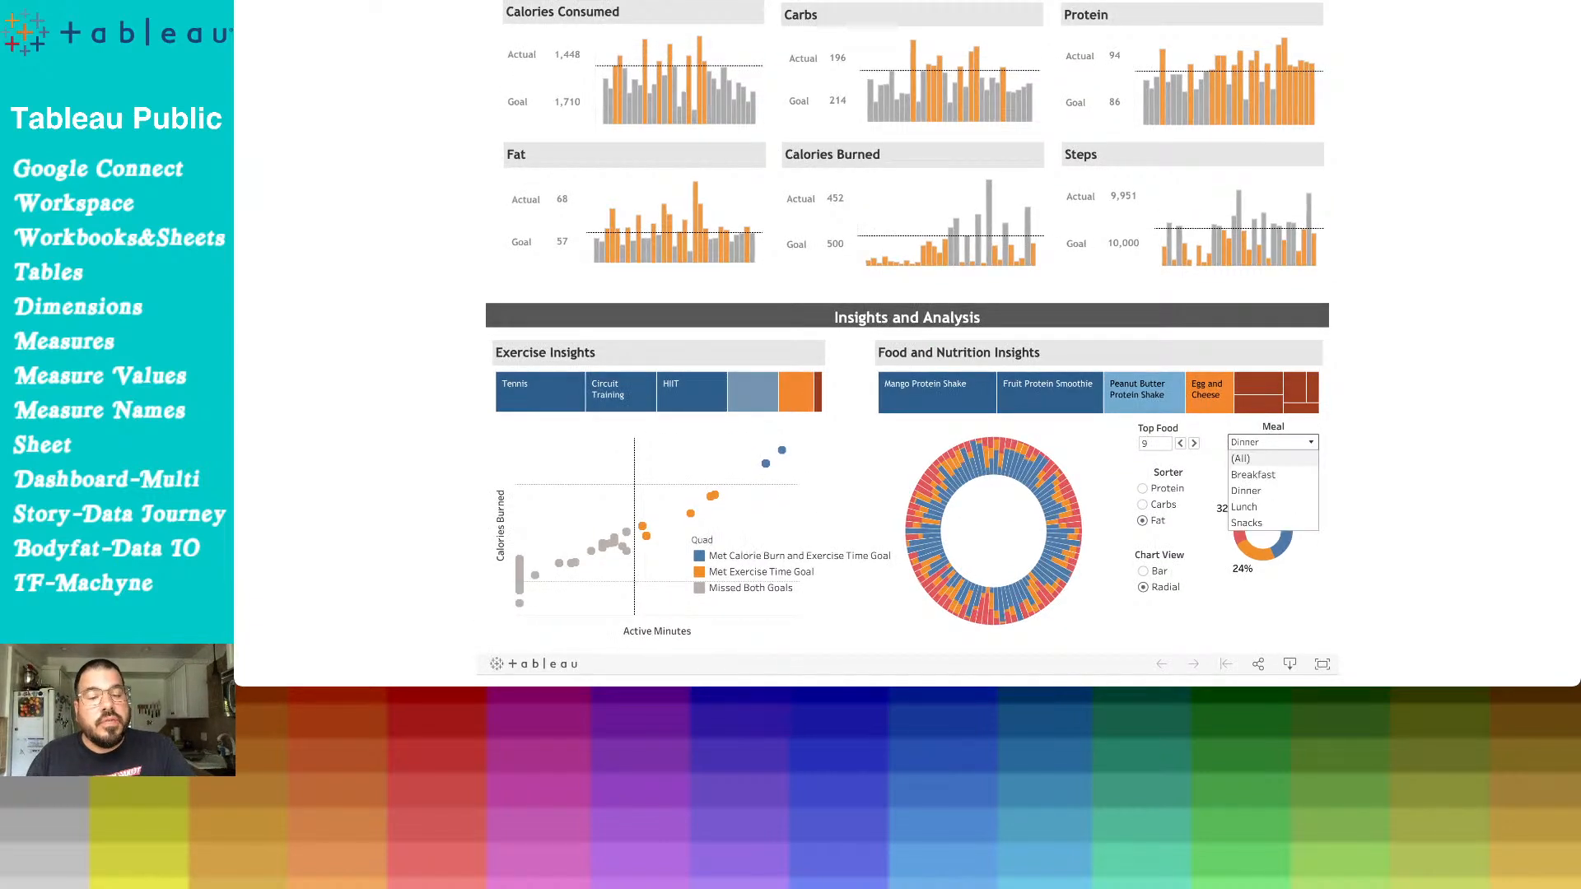
click(1252, 475)
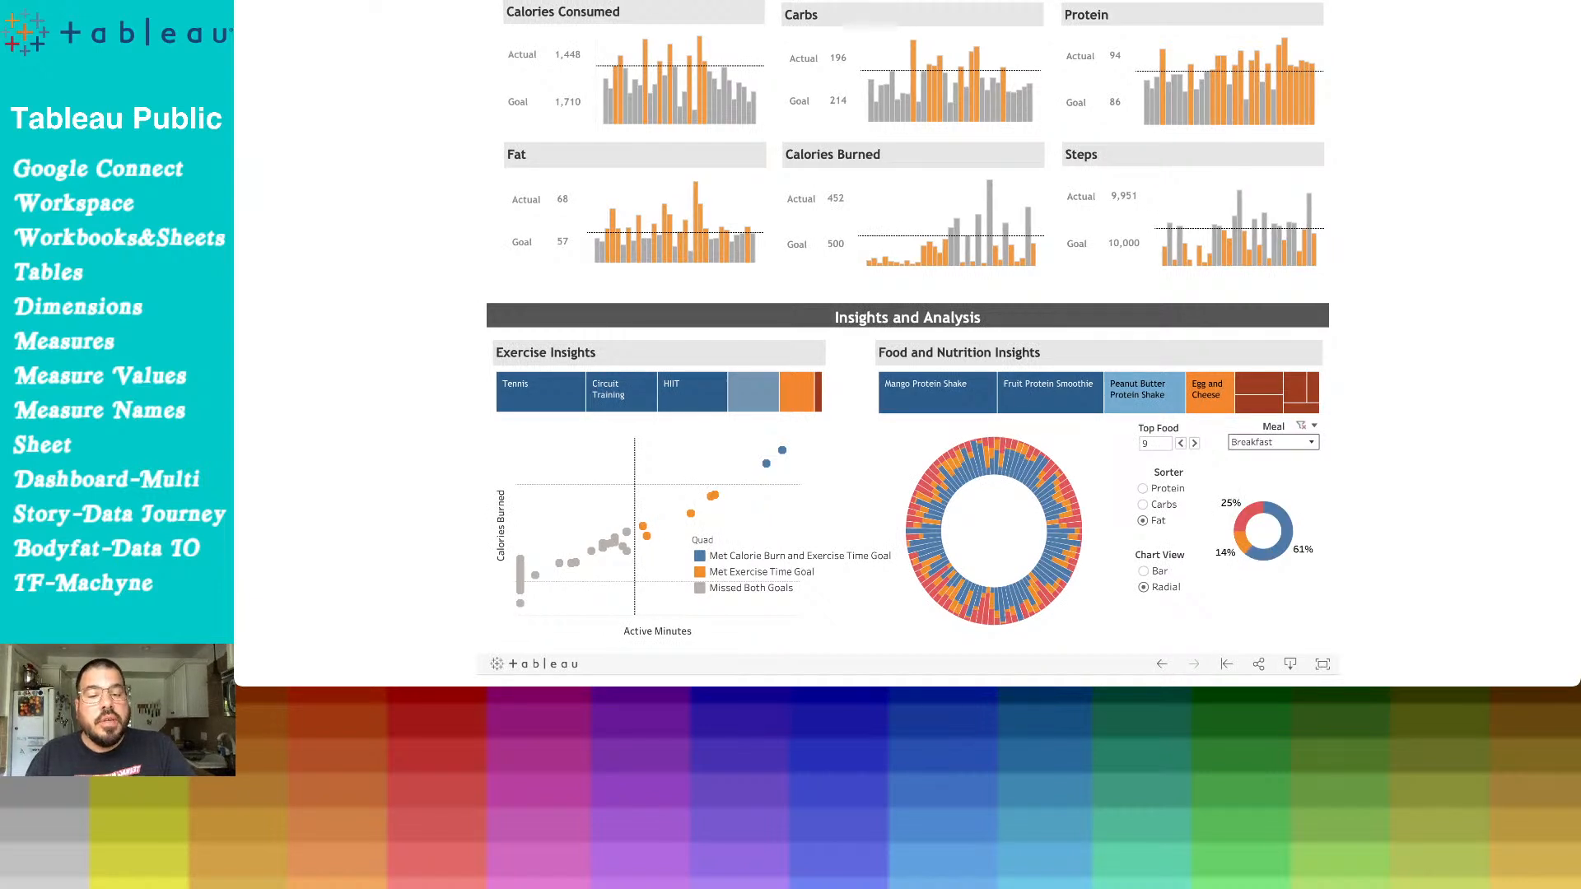
click(1272, 442)
click(1246, 523)
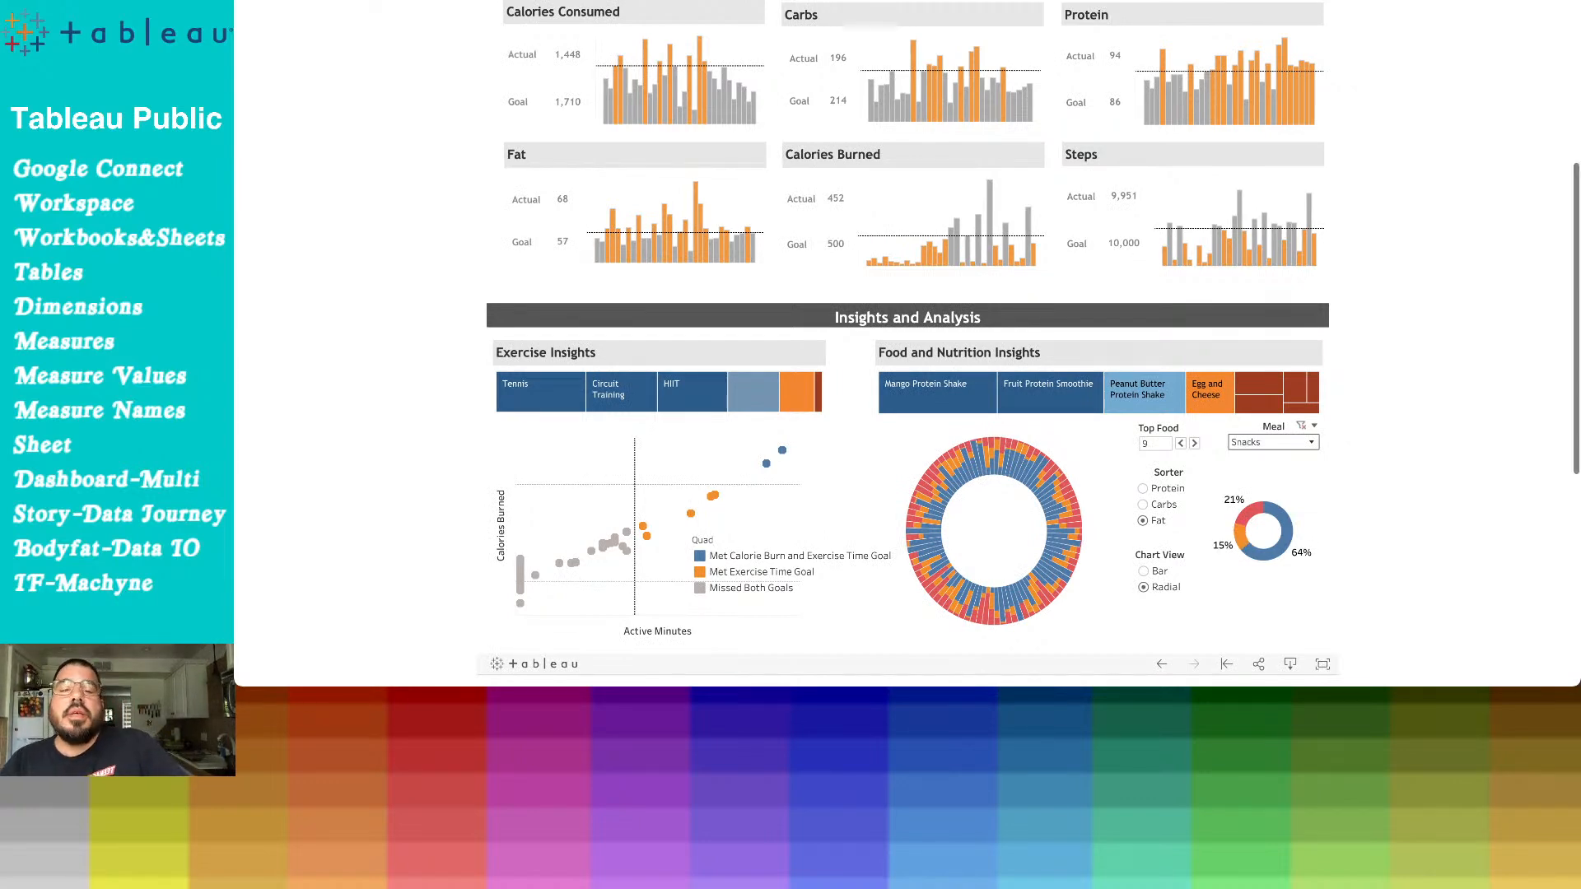
scroll(905, 346, up, 5)
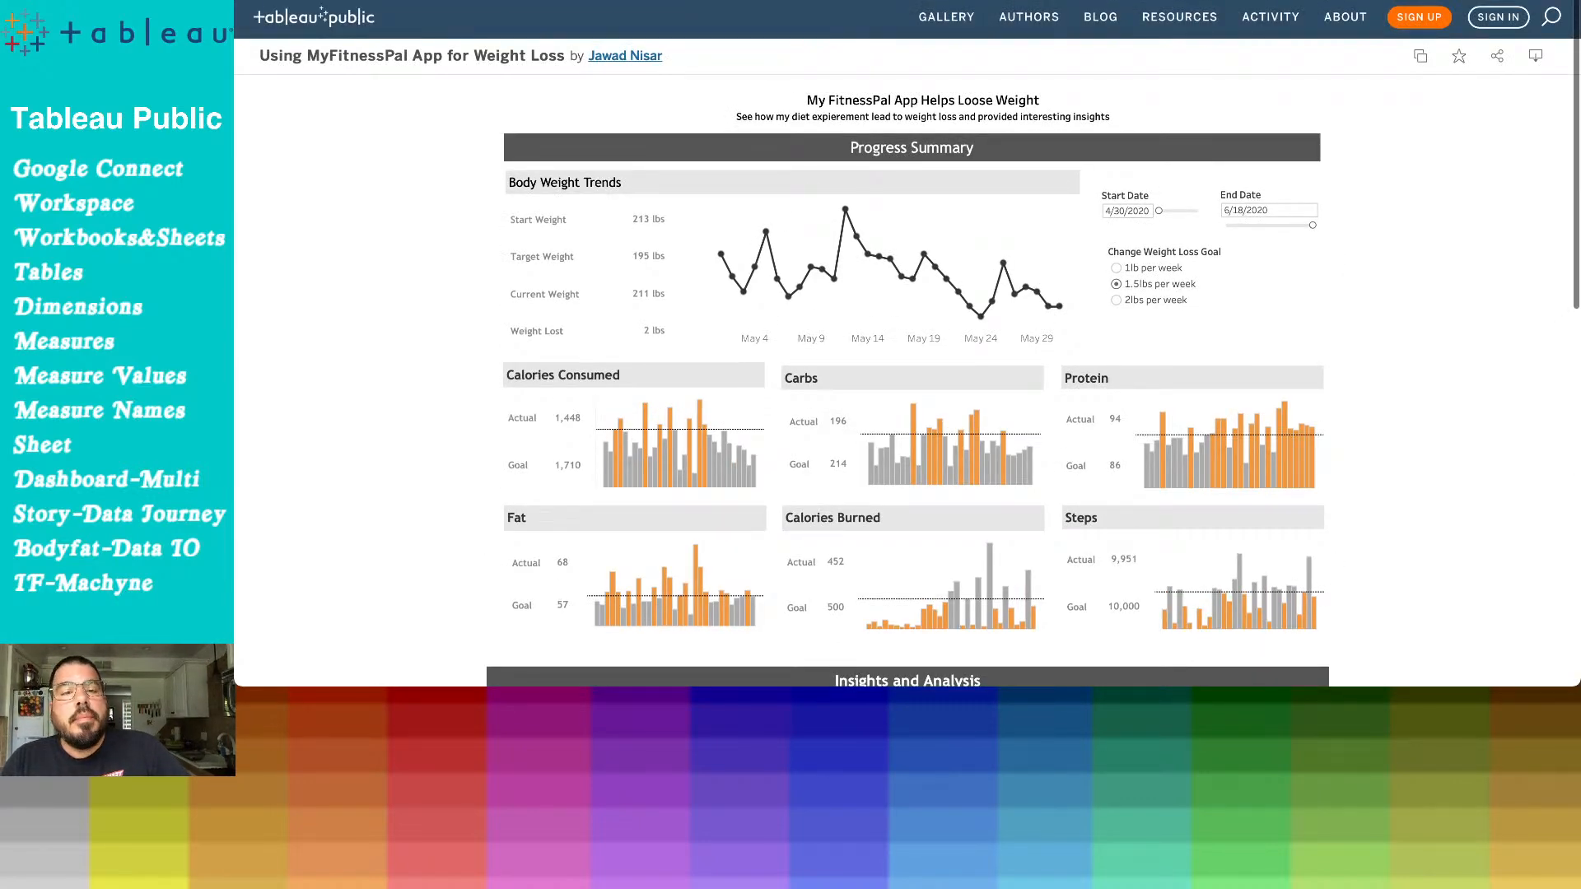
Switch to the Fitness Tracker Dashboard page and examine its heart rate, training duration, heart rate zone and training comparison charts
key(ctrl+Tab)
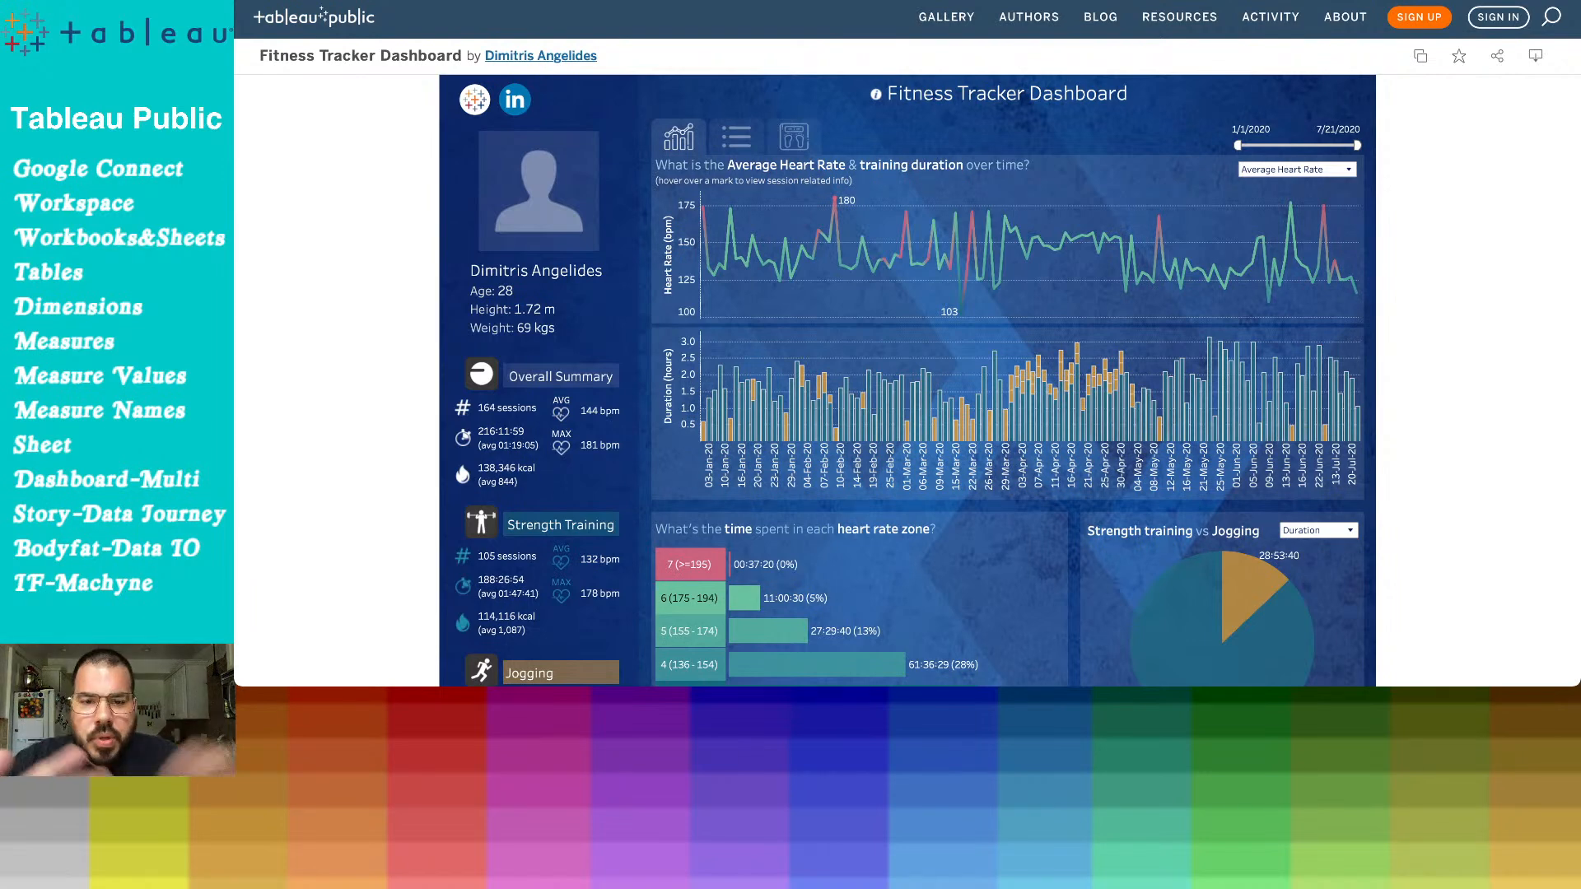
scroll(906, 379, down, 1)
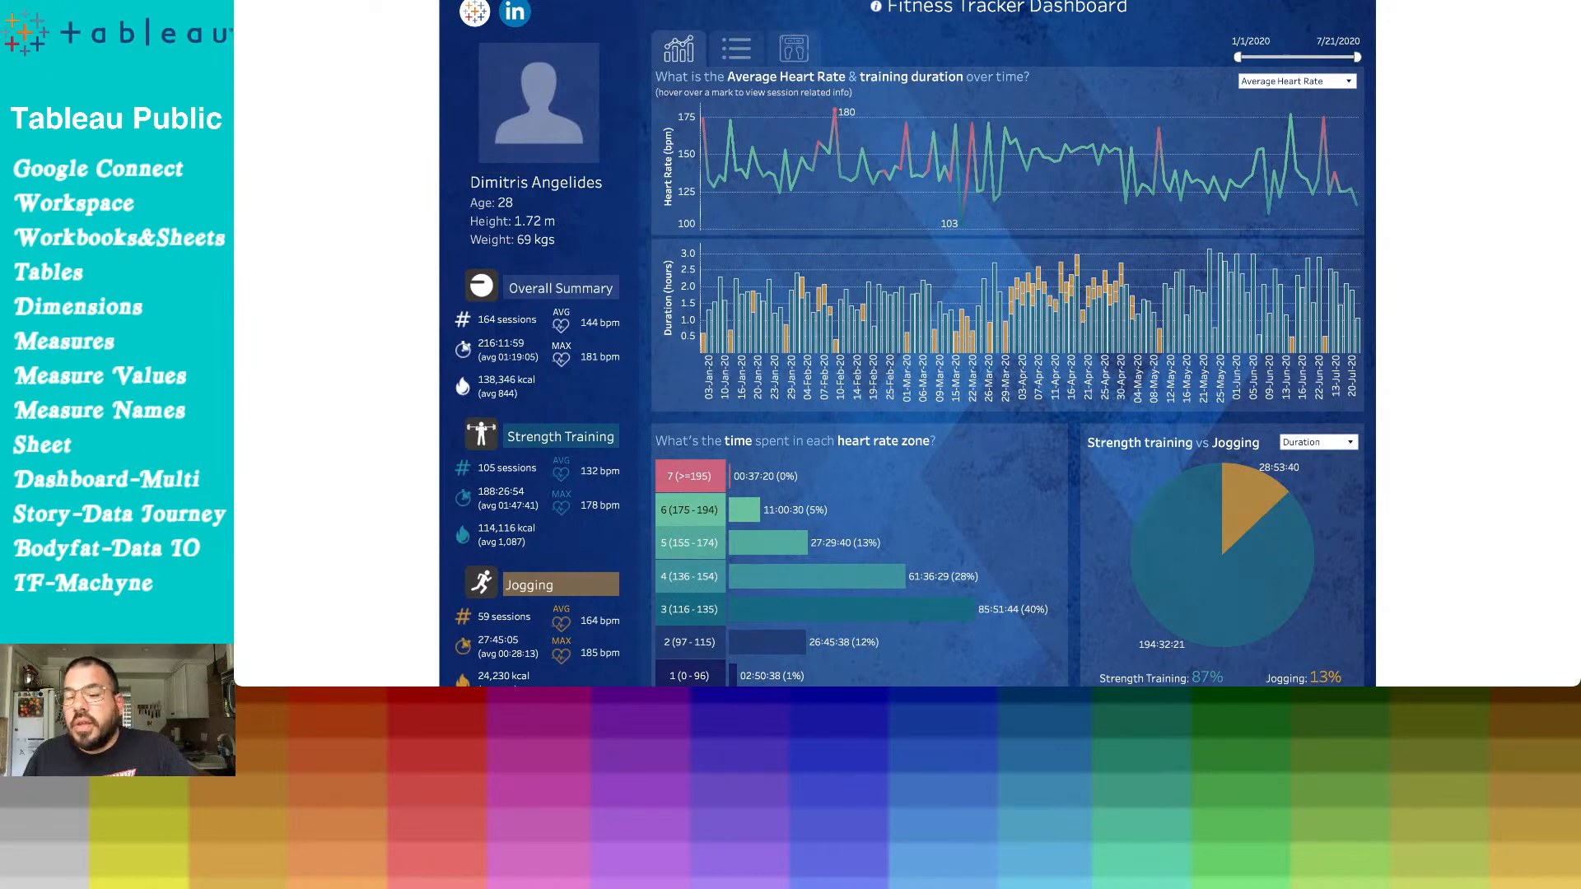
scroll(510, 461, down, 3)
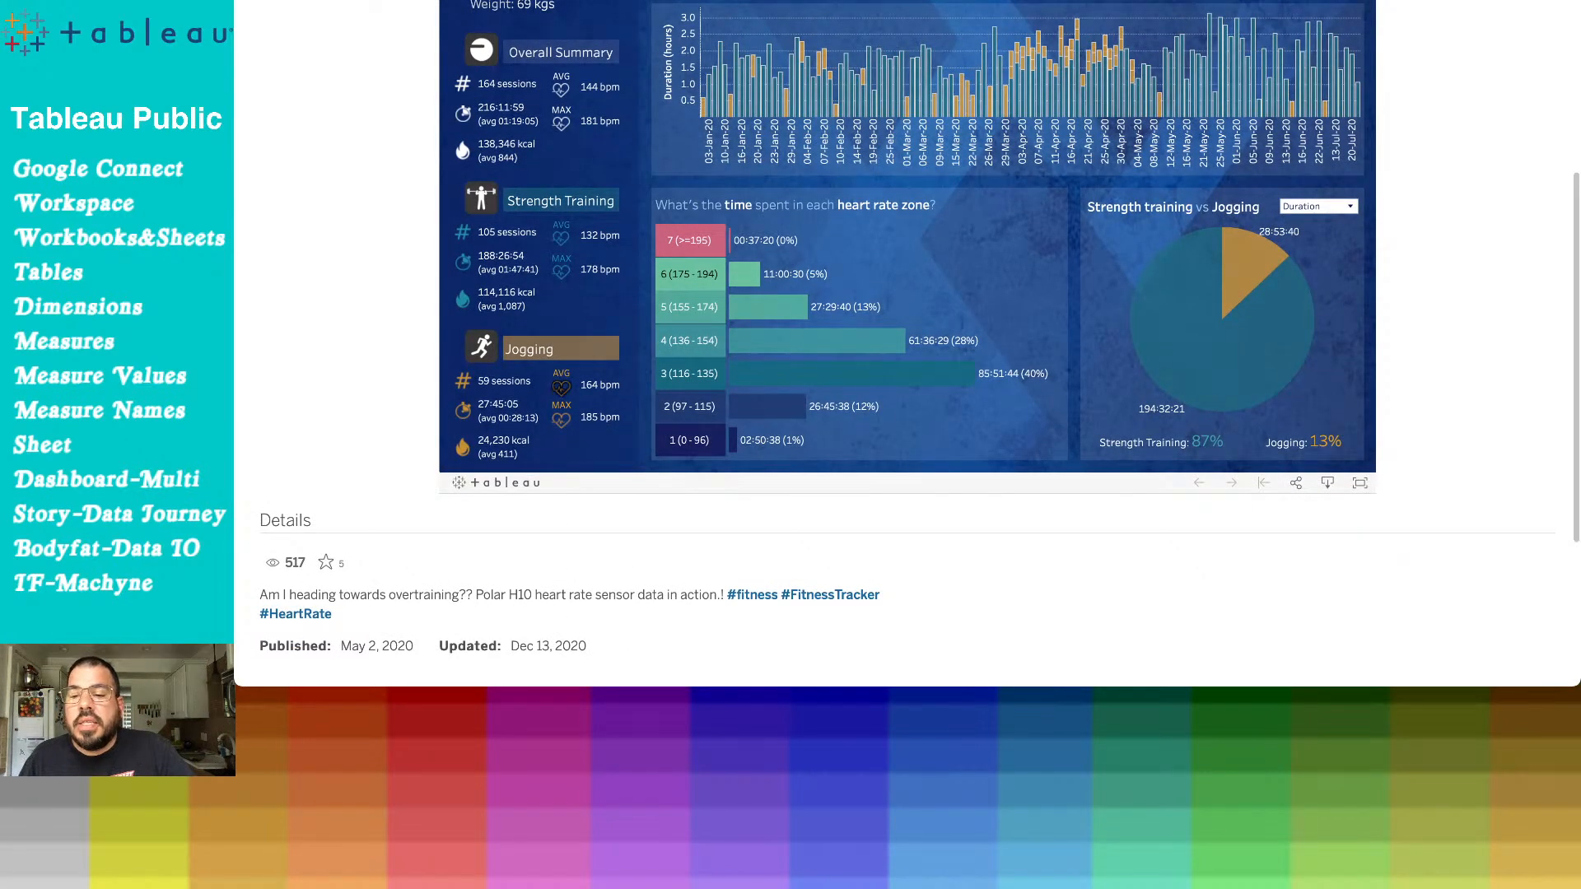
scroll(906, 329, up, 1)
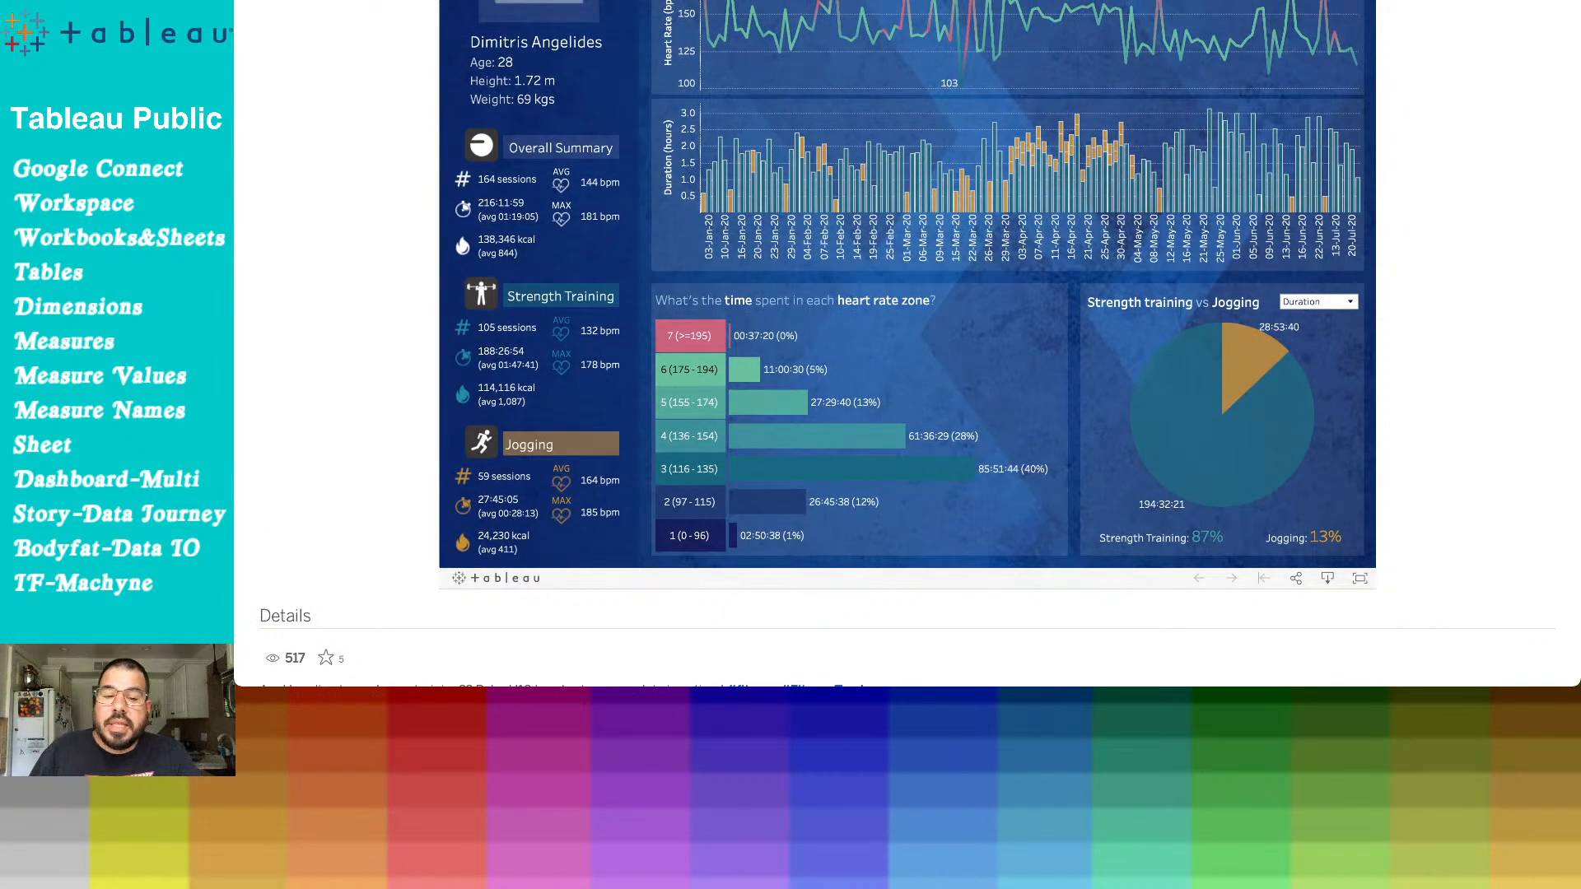
scroll(906, 329, up, 2)
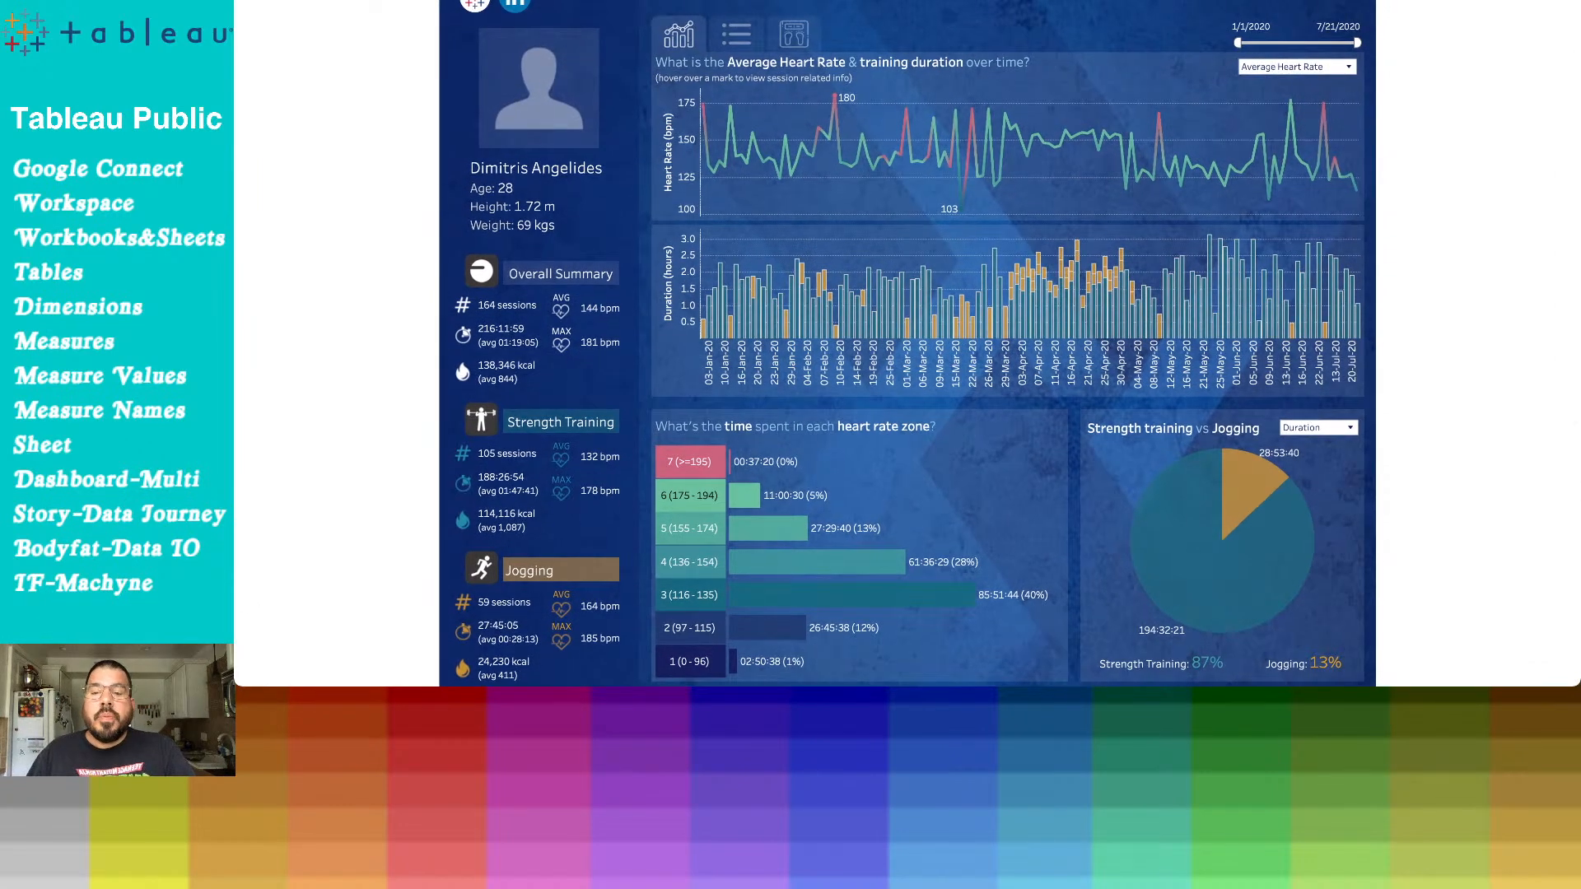
scroll(906, 329, up, 2)
scroll(905, 329, down, 1)
scroll(906, 330, down, 1)
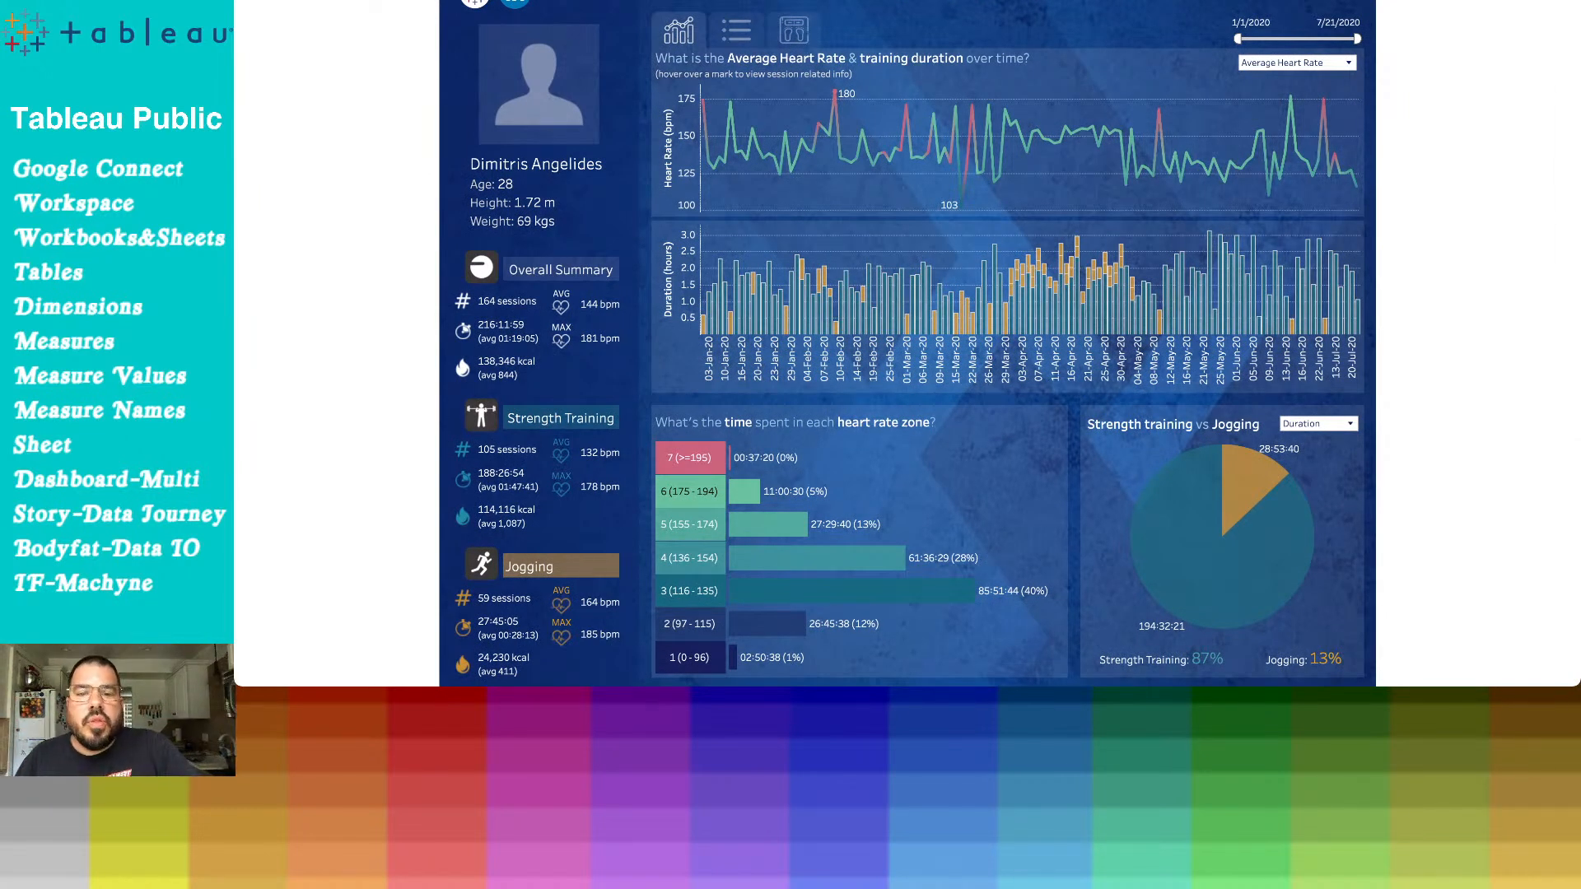
mouse_move(912, 155)
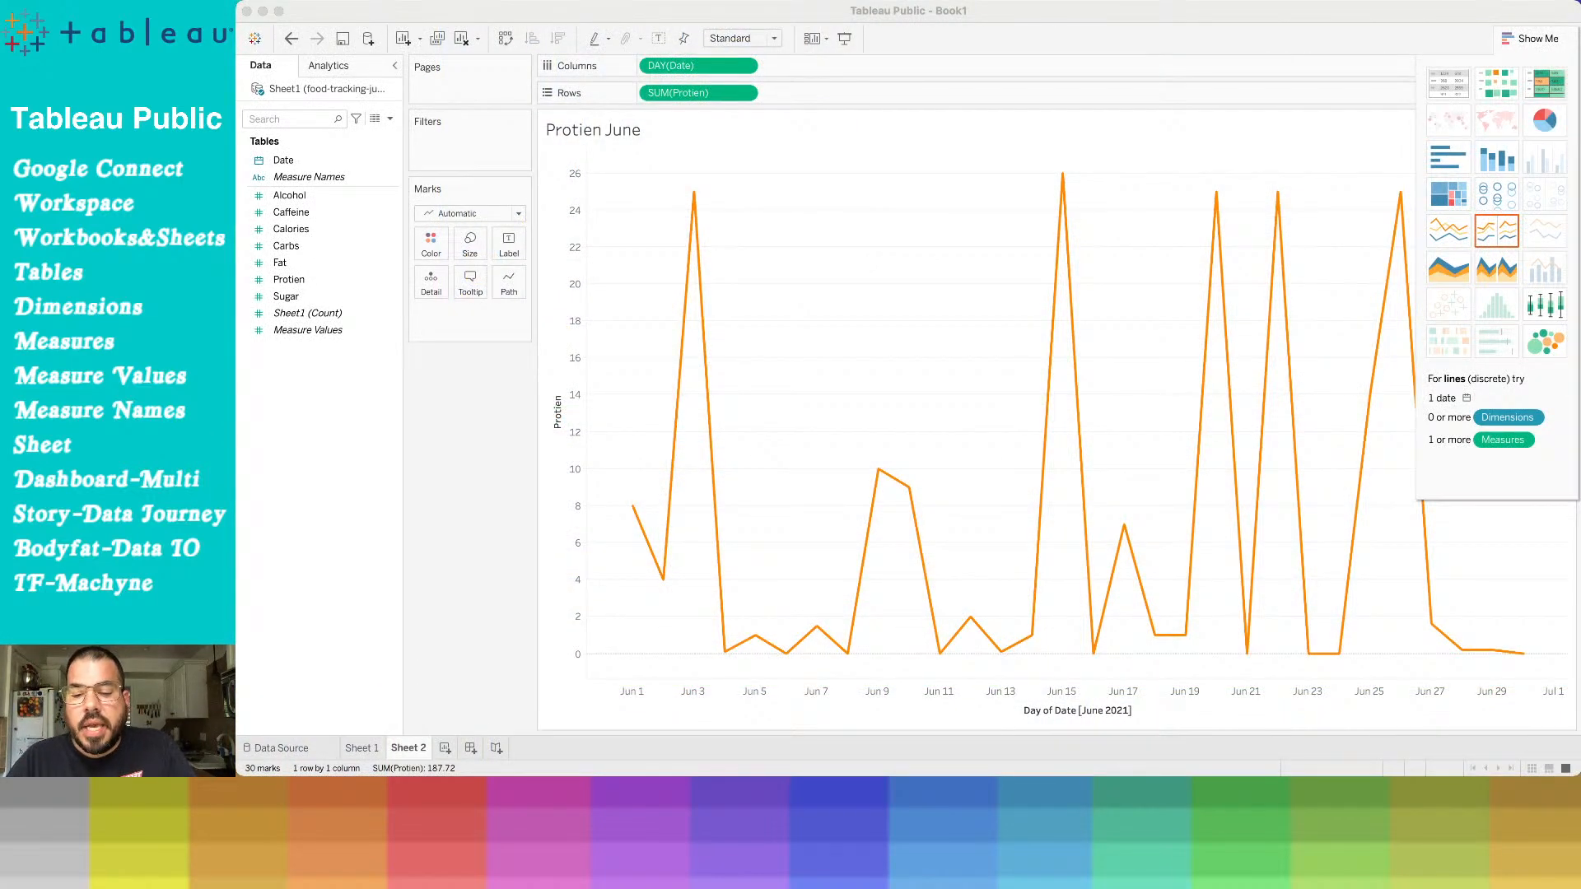
Switch back to the Tableau Public workbook and create a dashboard with the Alcohol June chart stacked above the Protien June chart
key(super+Tab)
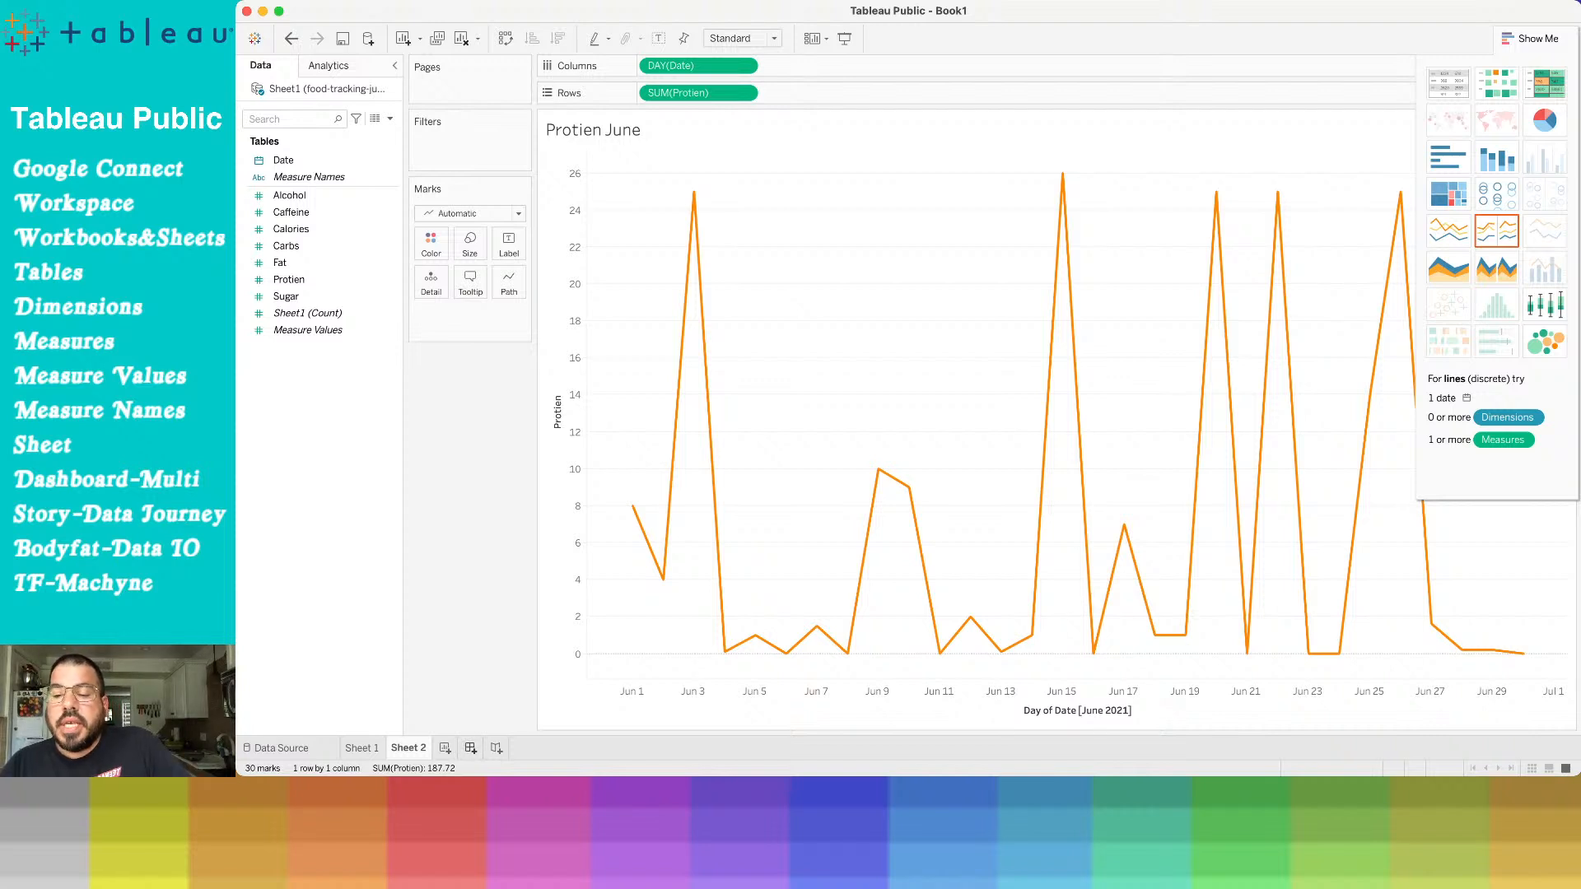
click(470, 749)
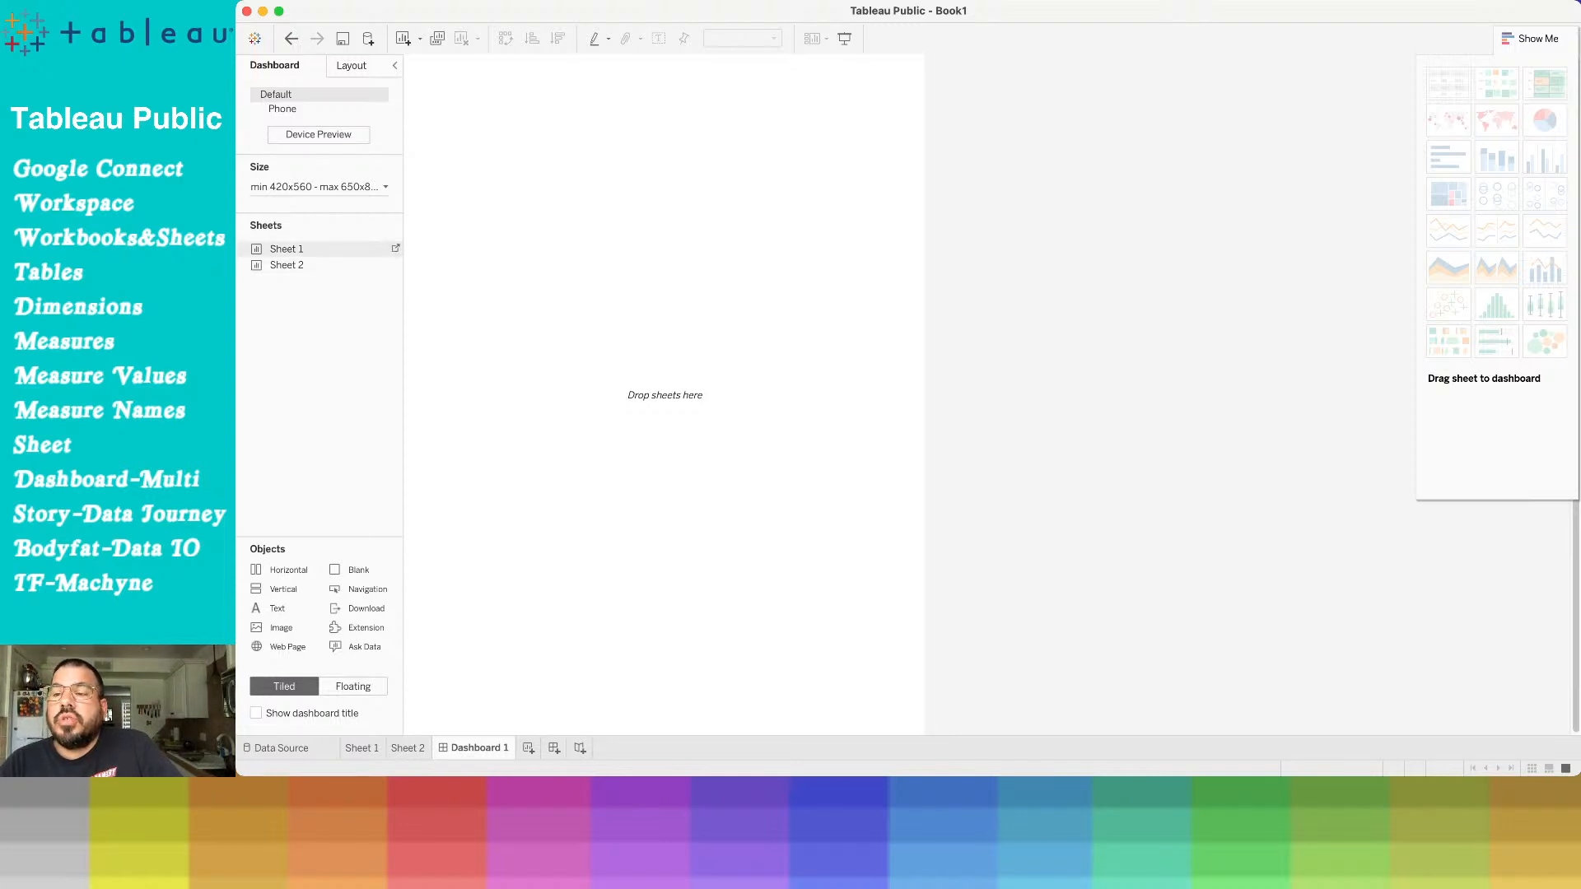
drag(286, 249, 626, 387)
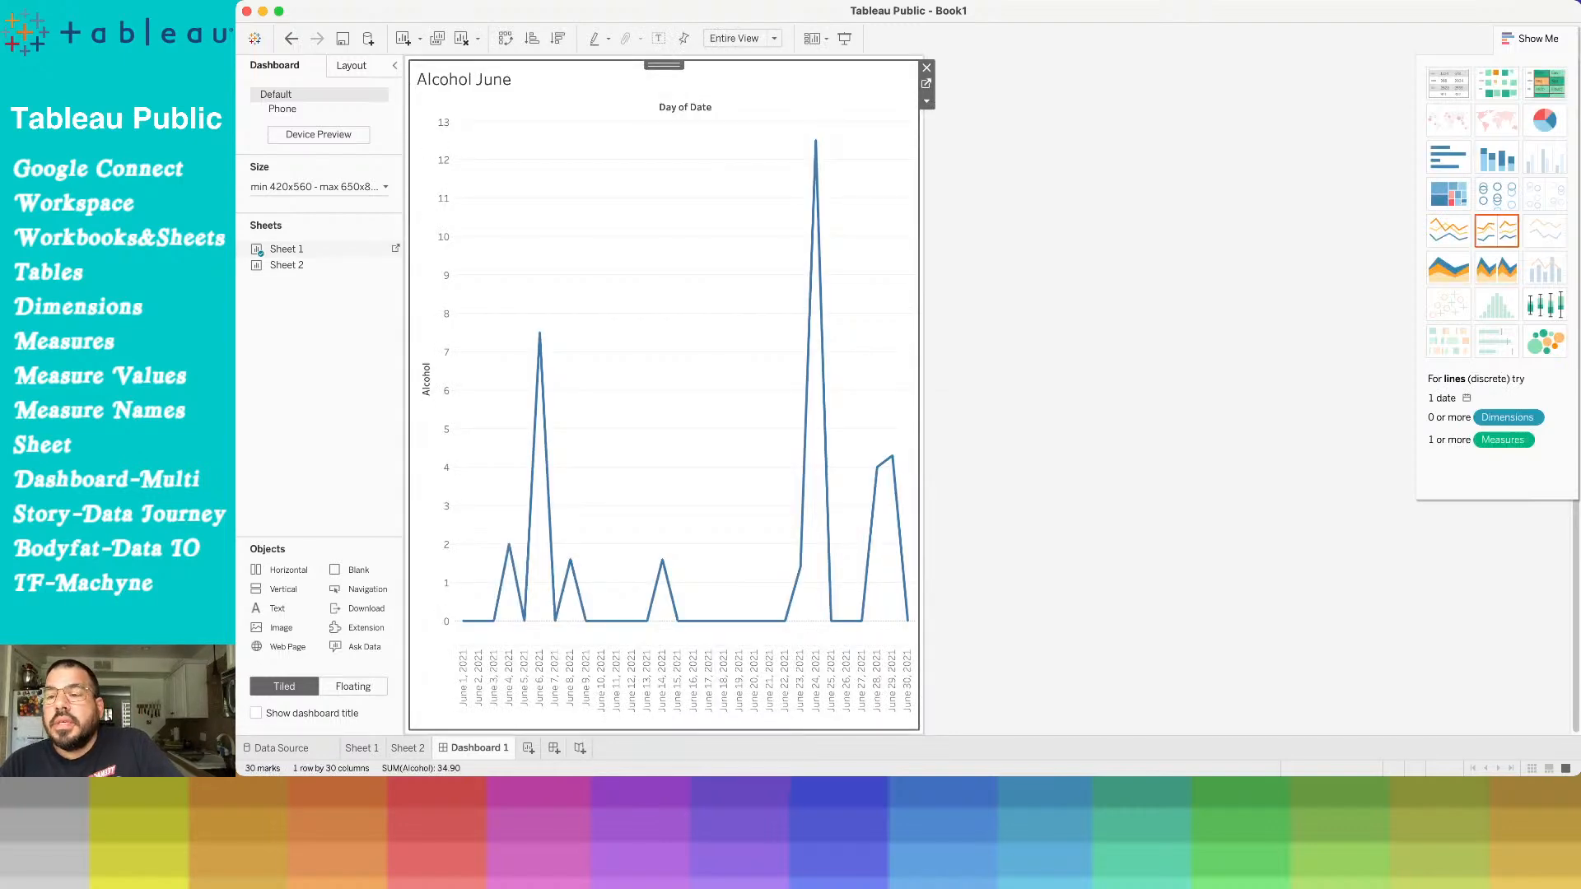
drag(286, 264, 477, 371)
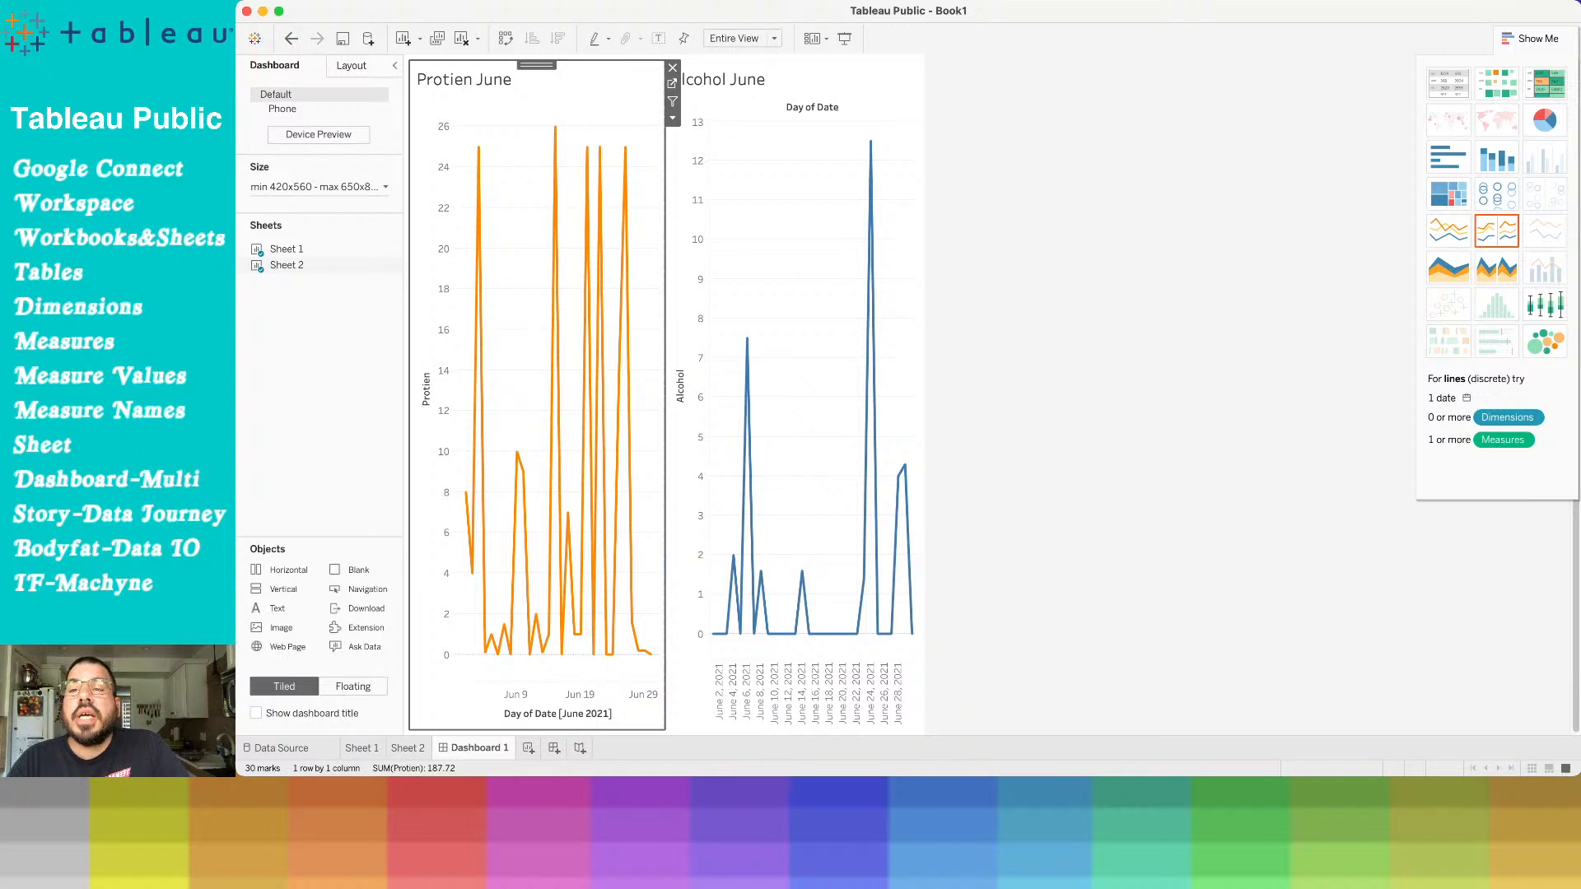
drag(536, 65, 782, 576)
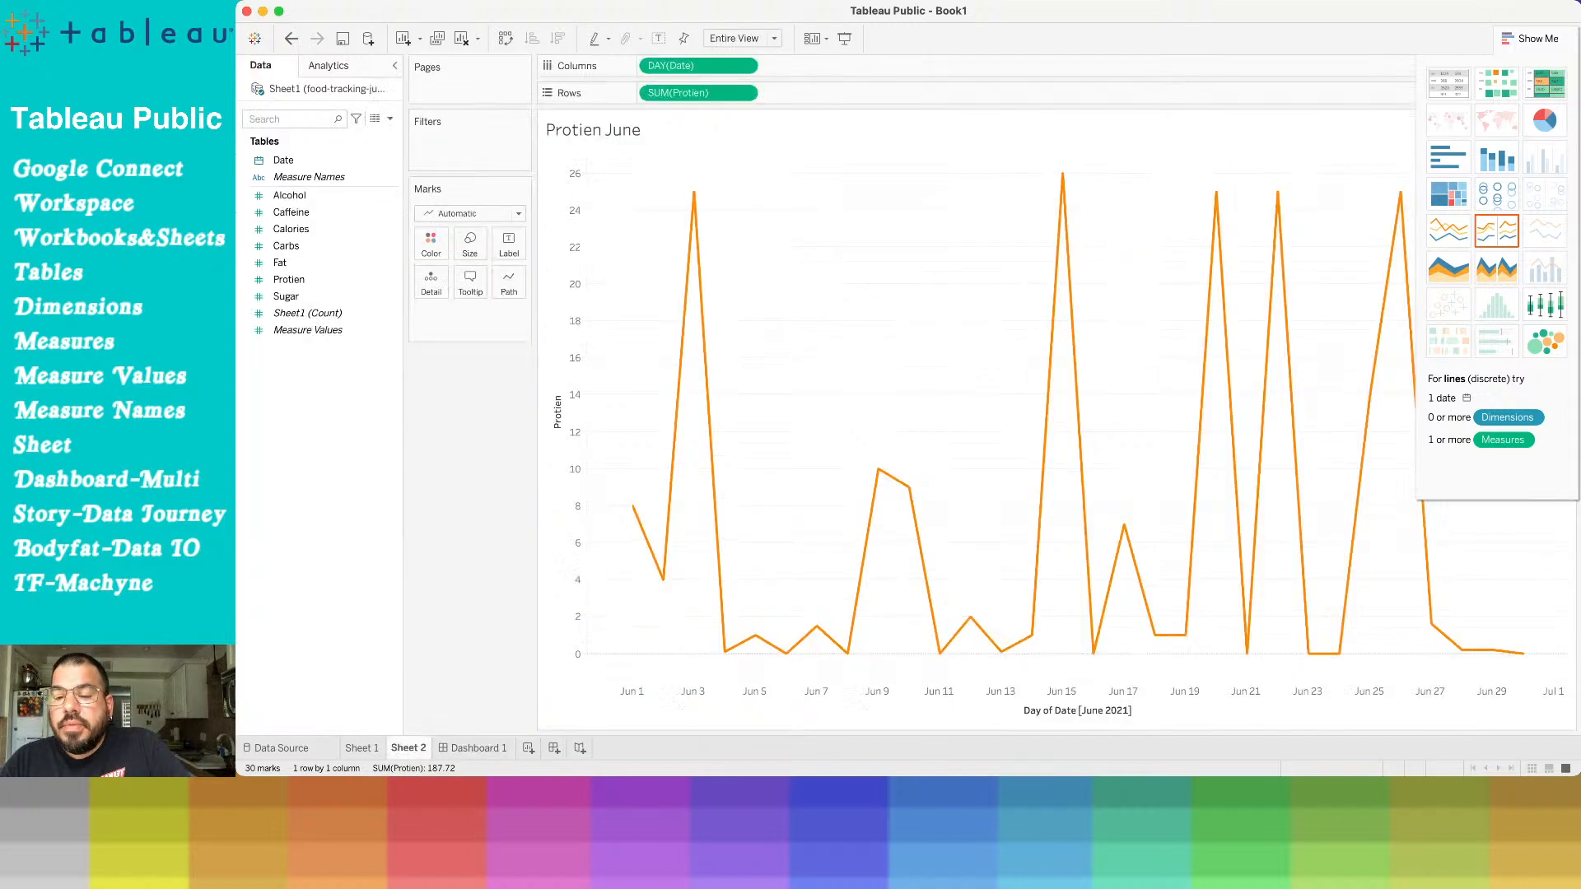
Plot Sugar against continuous days of Date as a green line on a new worksheet, and place its sheet before Dashboard 1
click(407, 747)
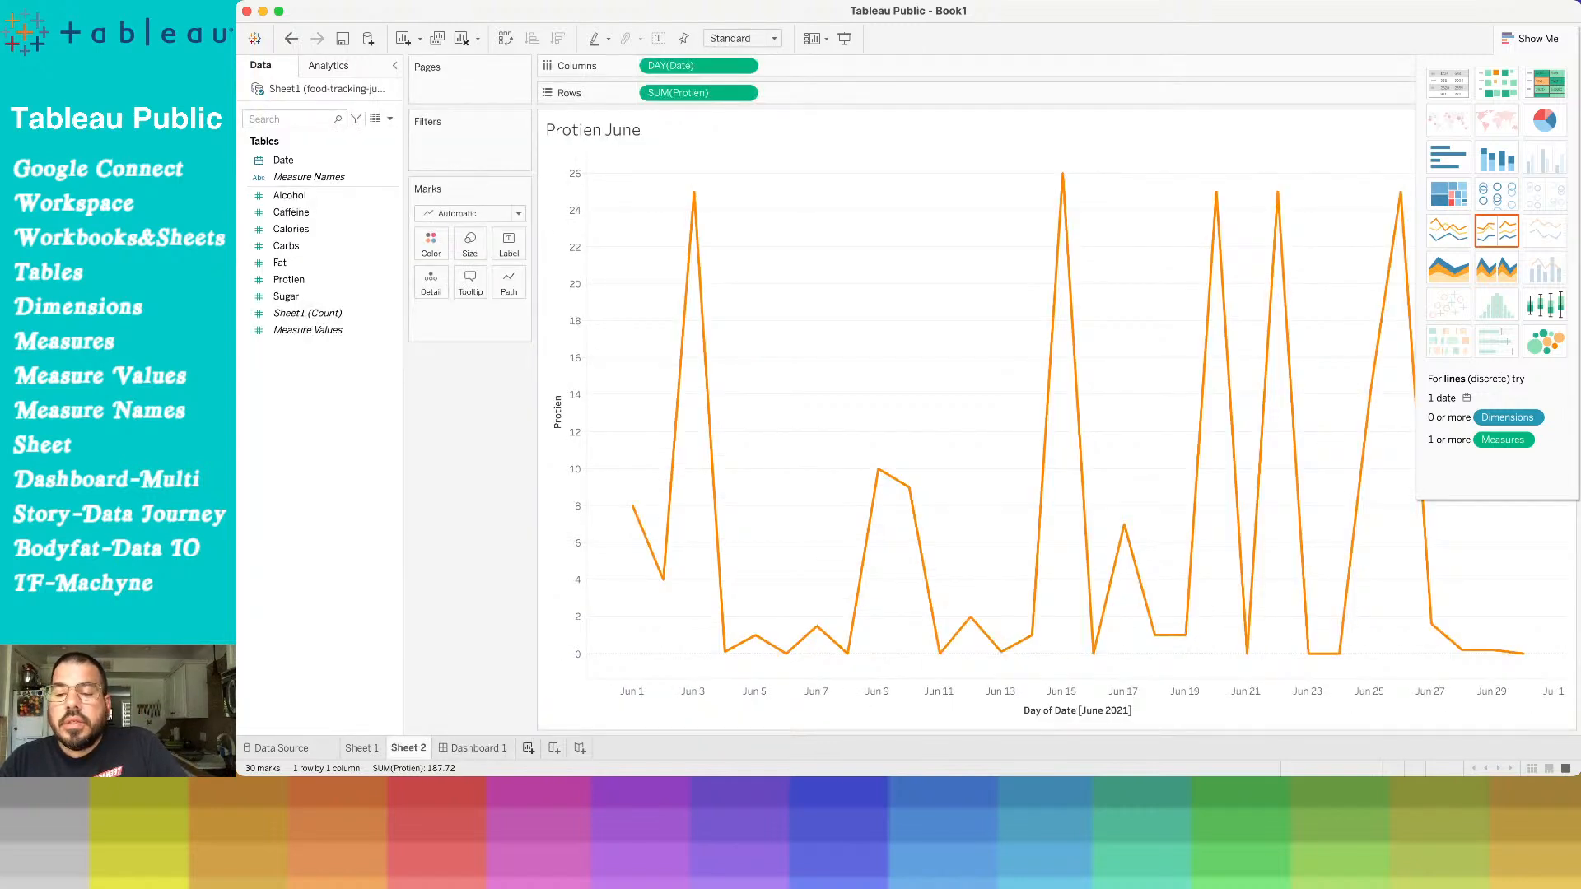
click(527, 747)
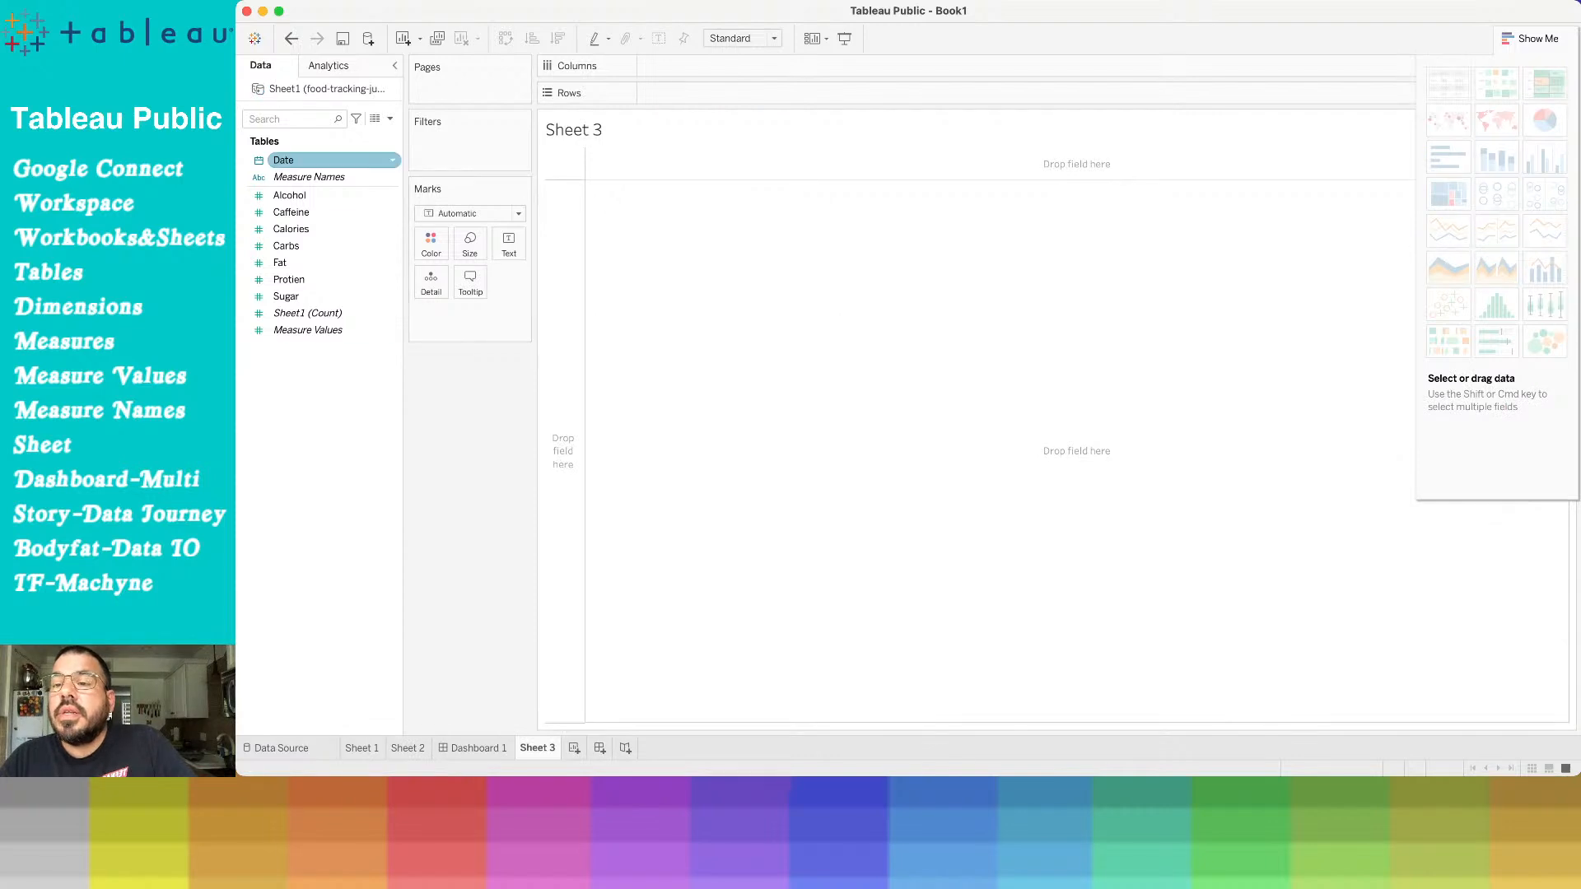
mouse_move(283, 161)
mouse_down()
mouse_move(680, 93)
mouse_move(683, 66)
mouse_up()
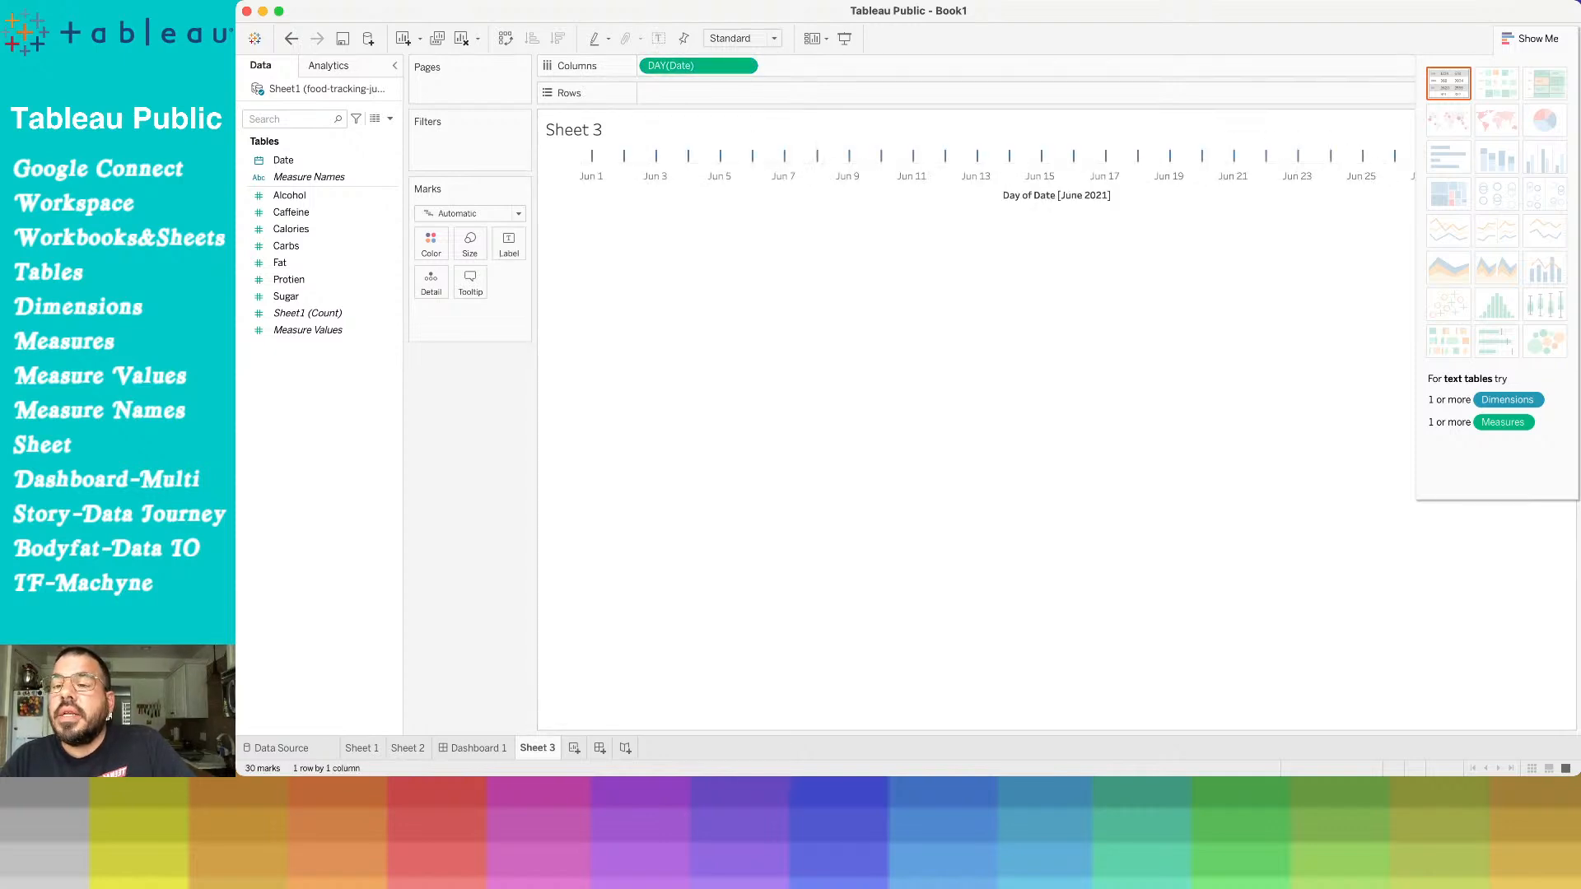
drag(286, 296, 370, 261)
drag(646, 92, 667, 92)
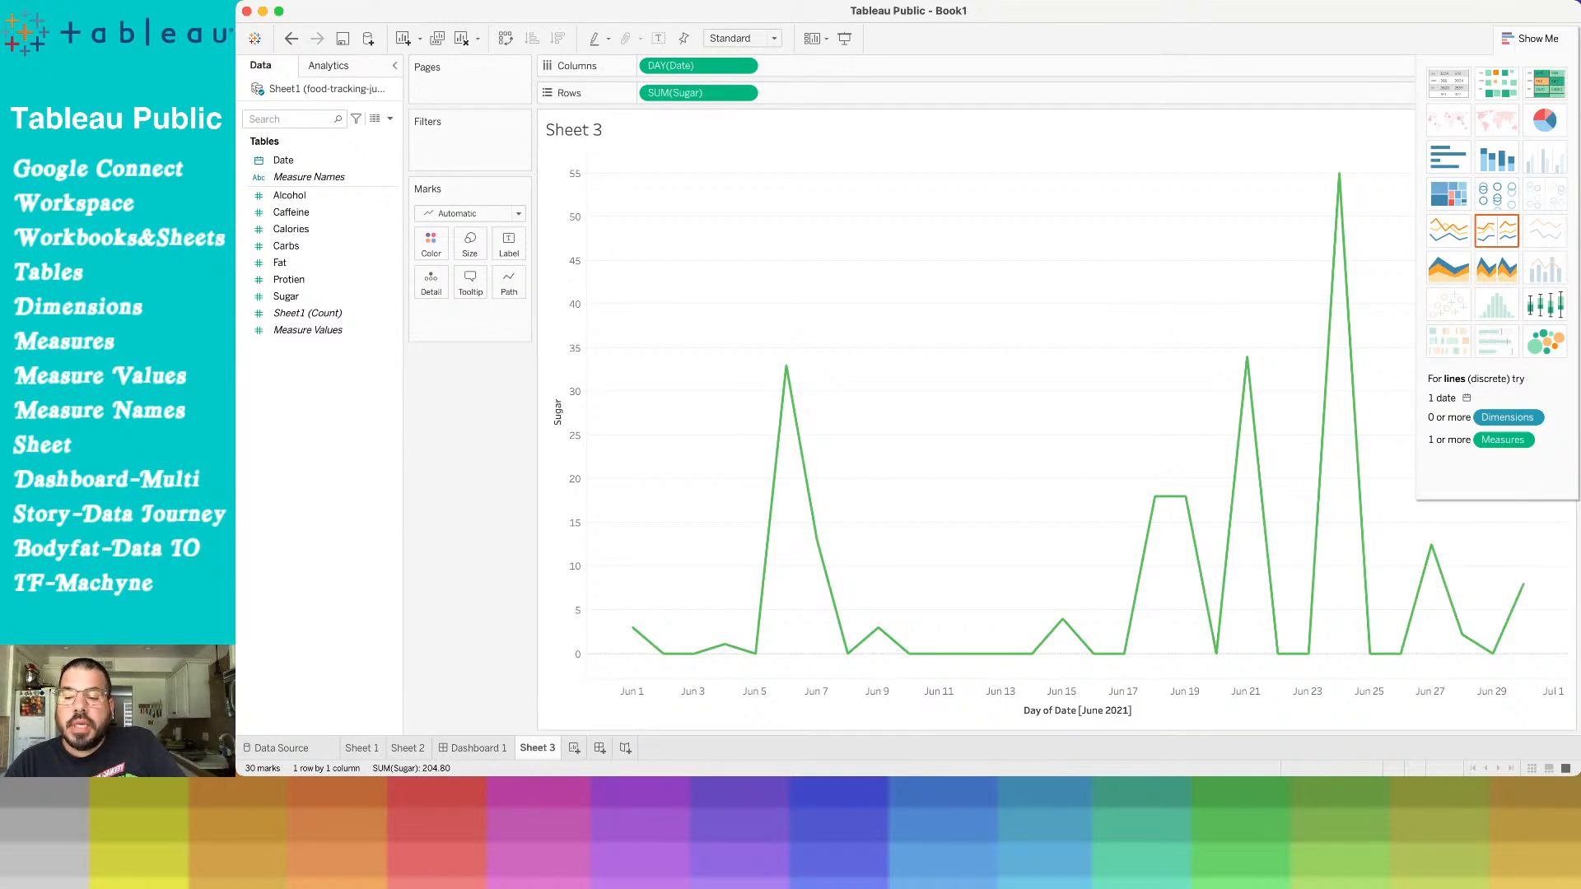
drag(537, 748, 454, 747)
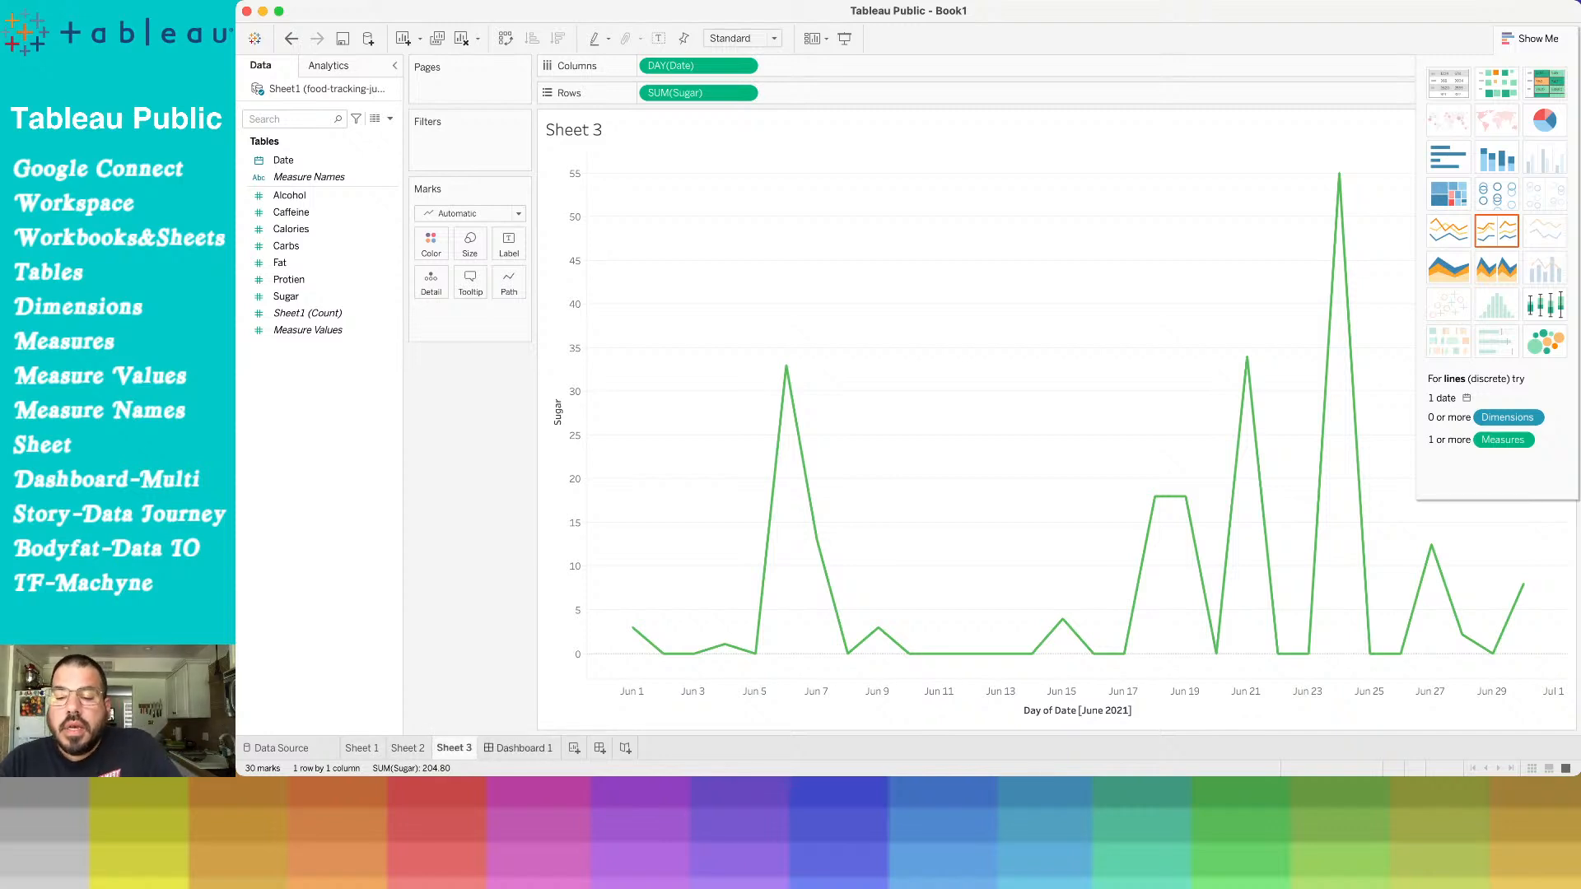
Add Sheet 3 to Dashboard 1 between the Alcohol June and Protien June charts and title it "Sugar June"
click(520, 747)
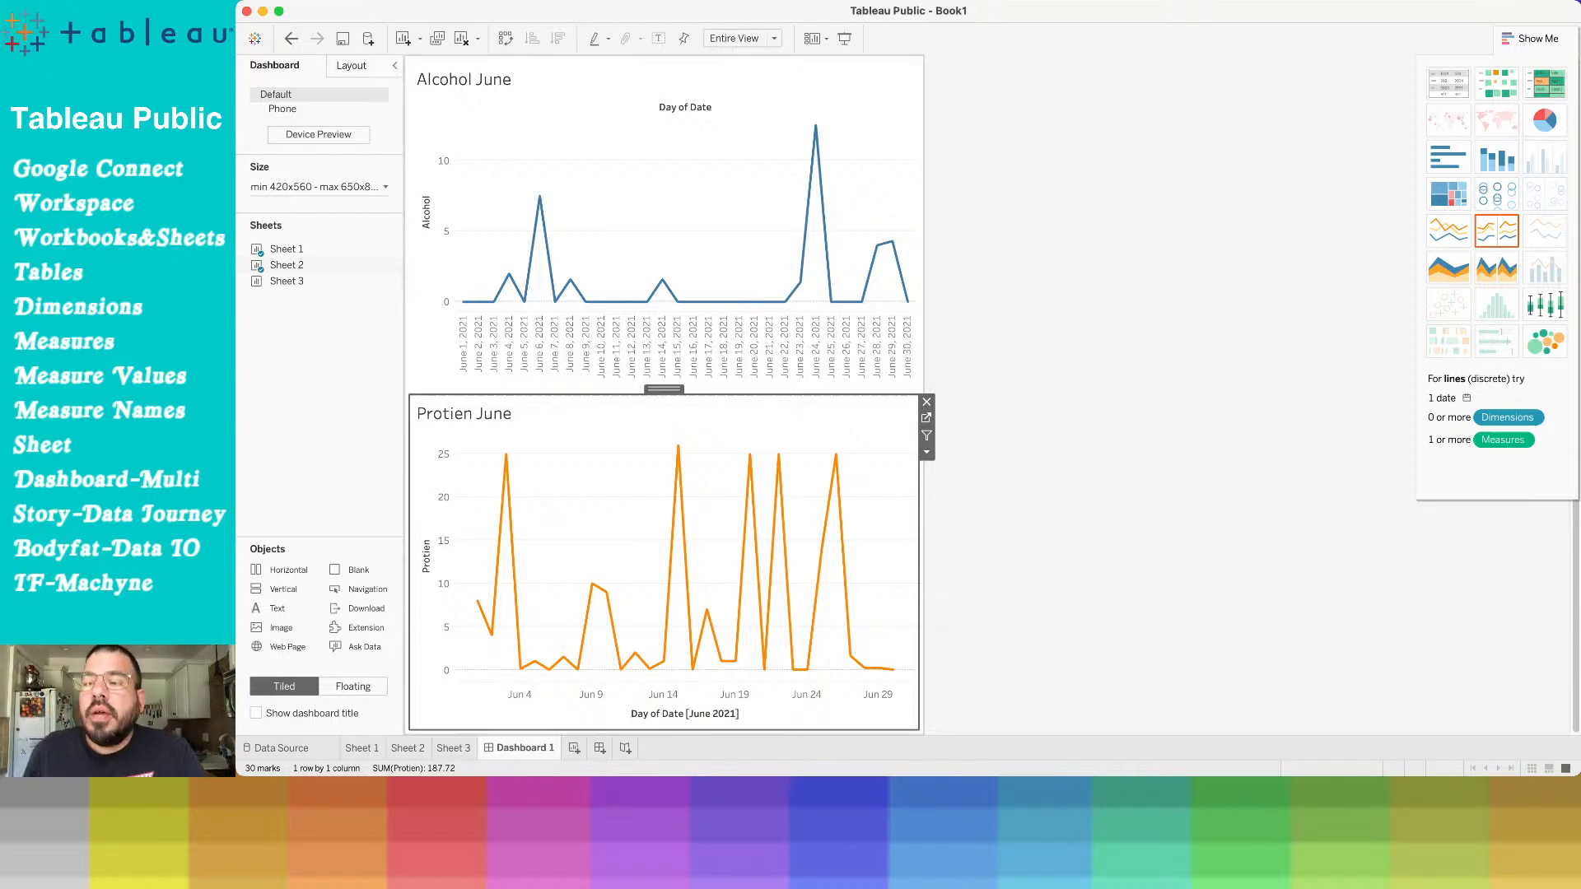
drag(286, 281, 643, 397)
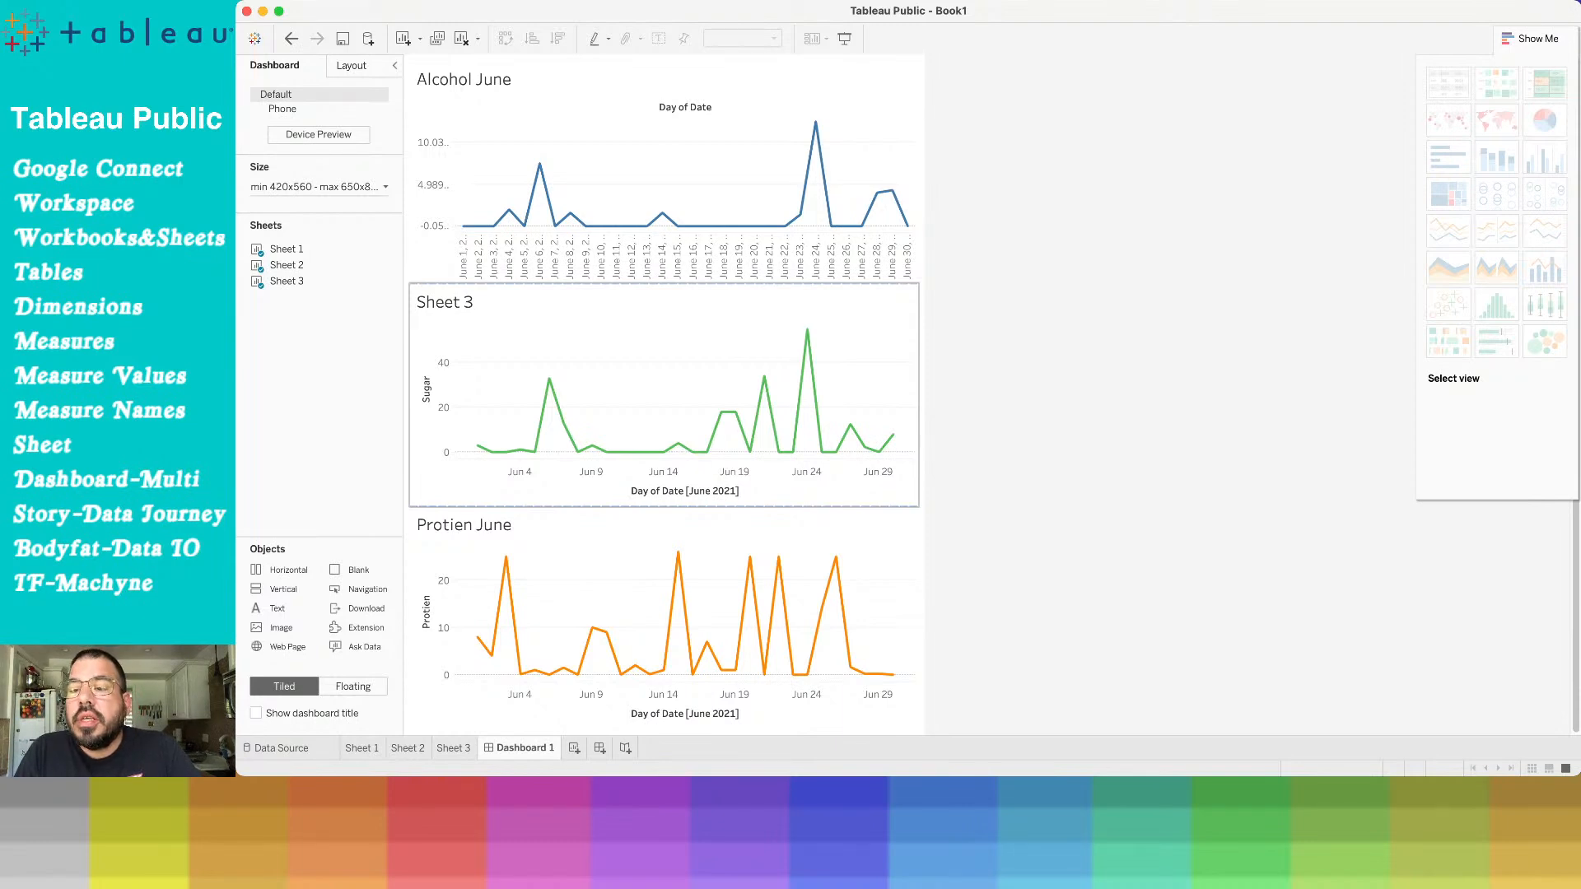
click(663, 395)
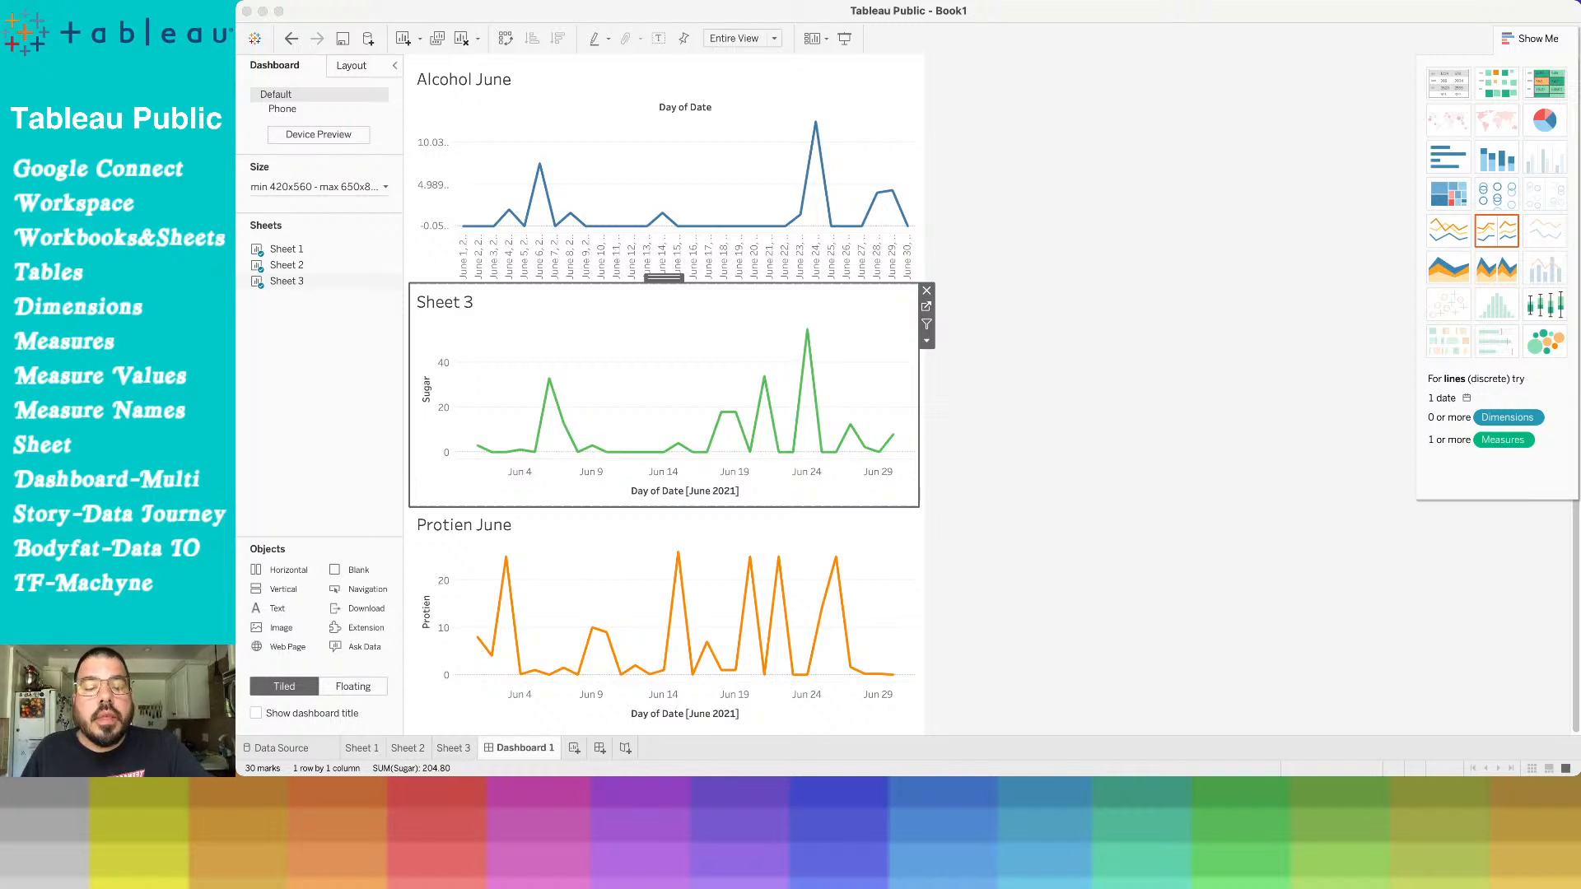
key(Return)
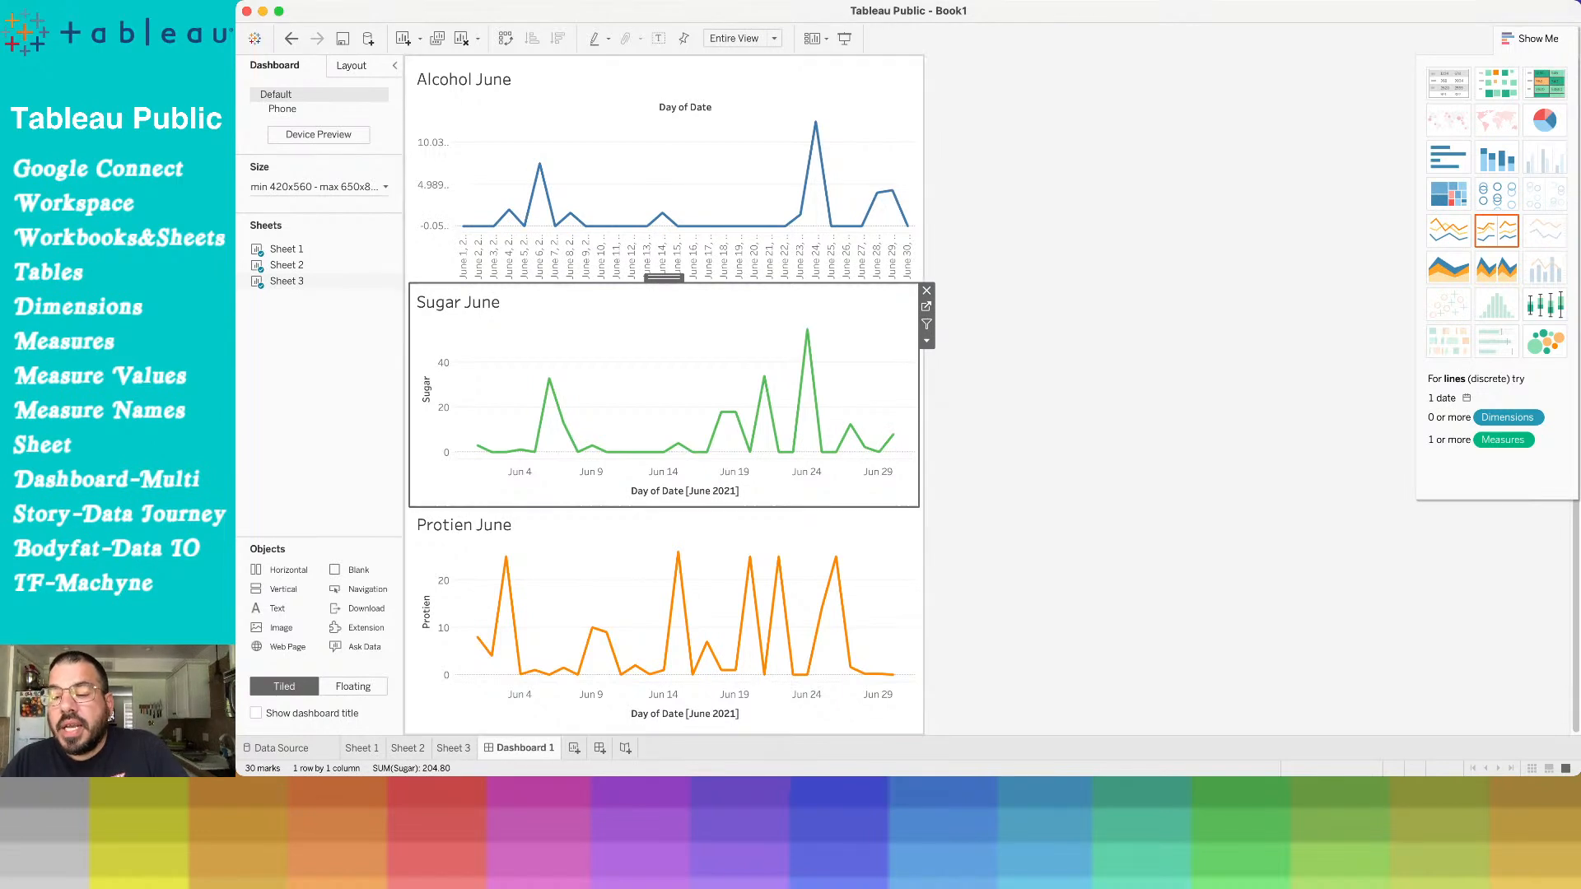
Review the summary, model and custom analytics options available for the Alcohol June worksheet
click(362, 749)
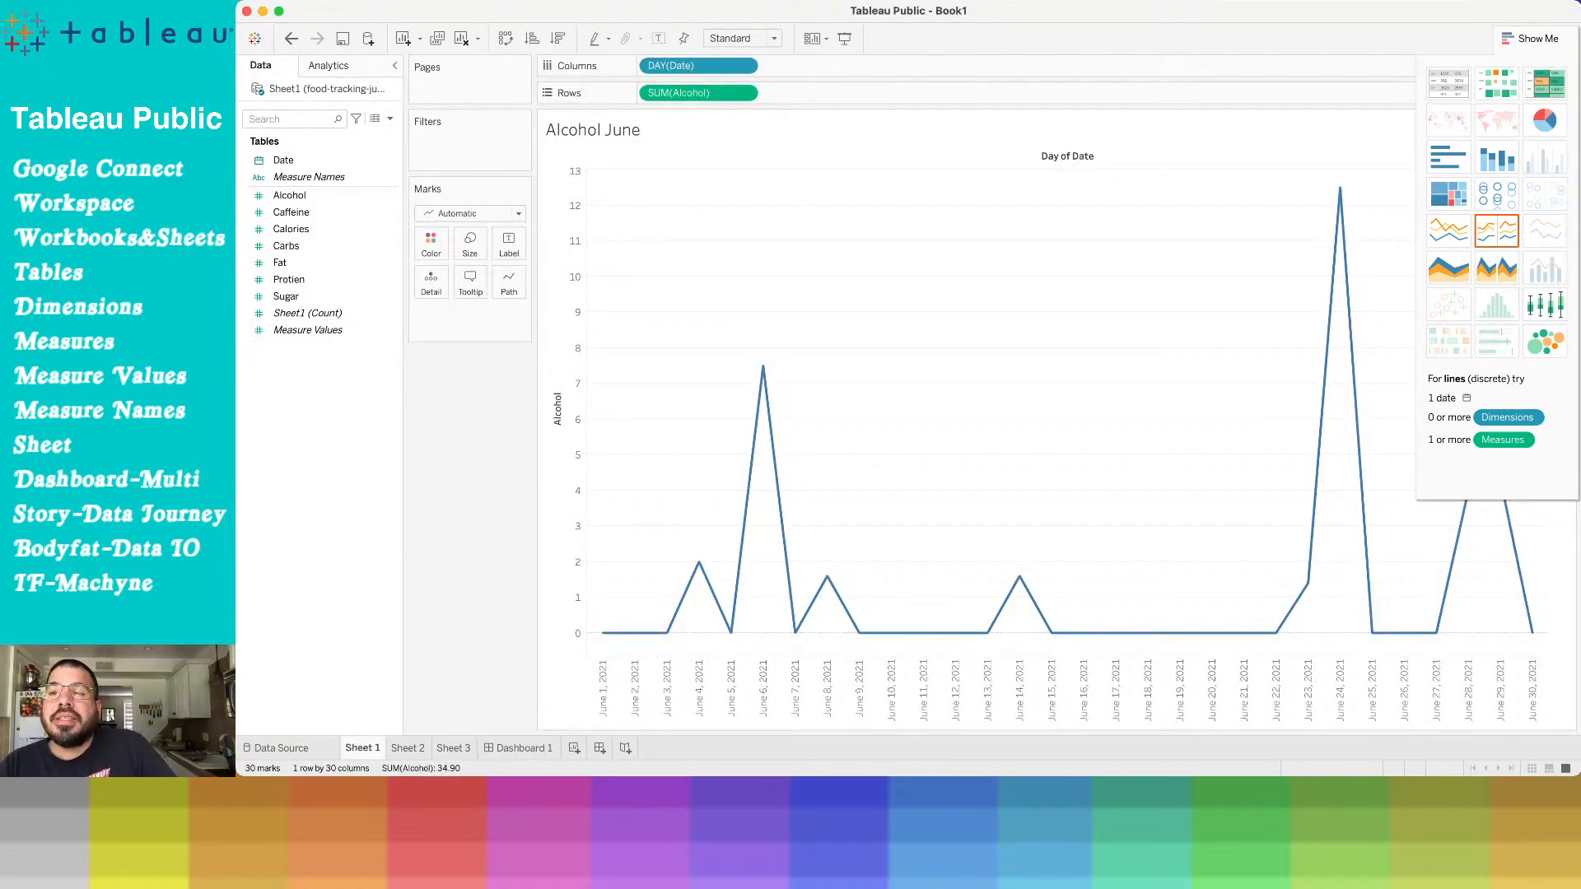
click(329, 66)
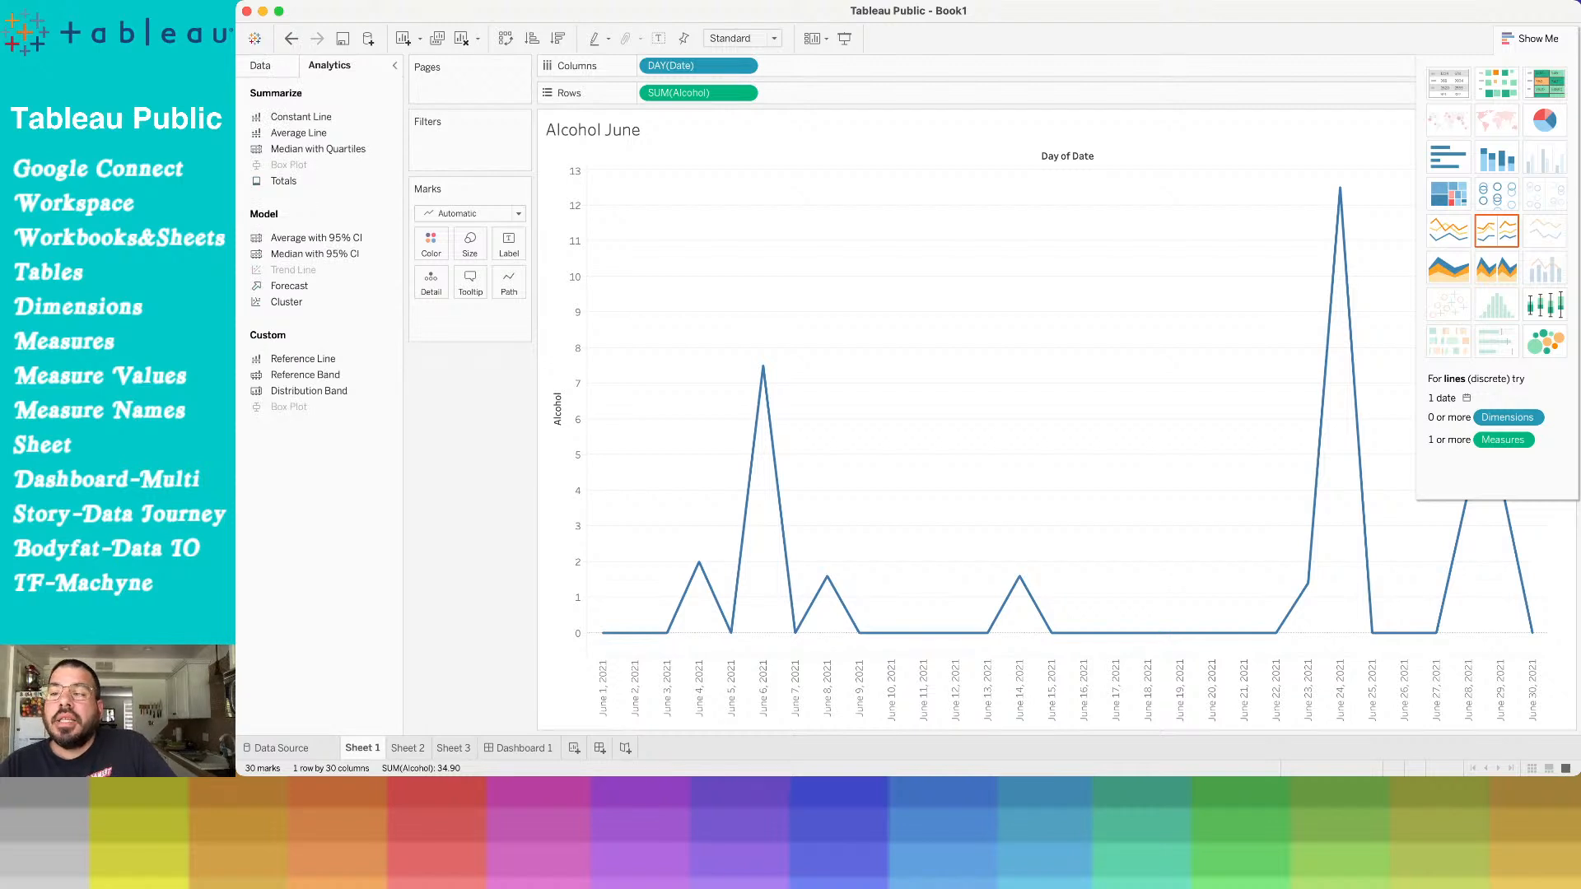
click(260, 65)
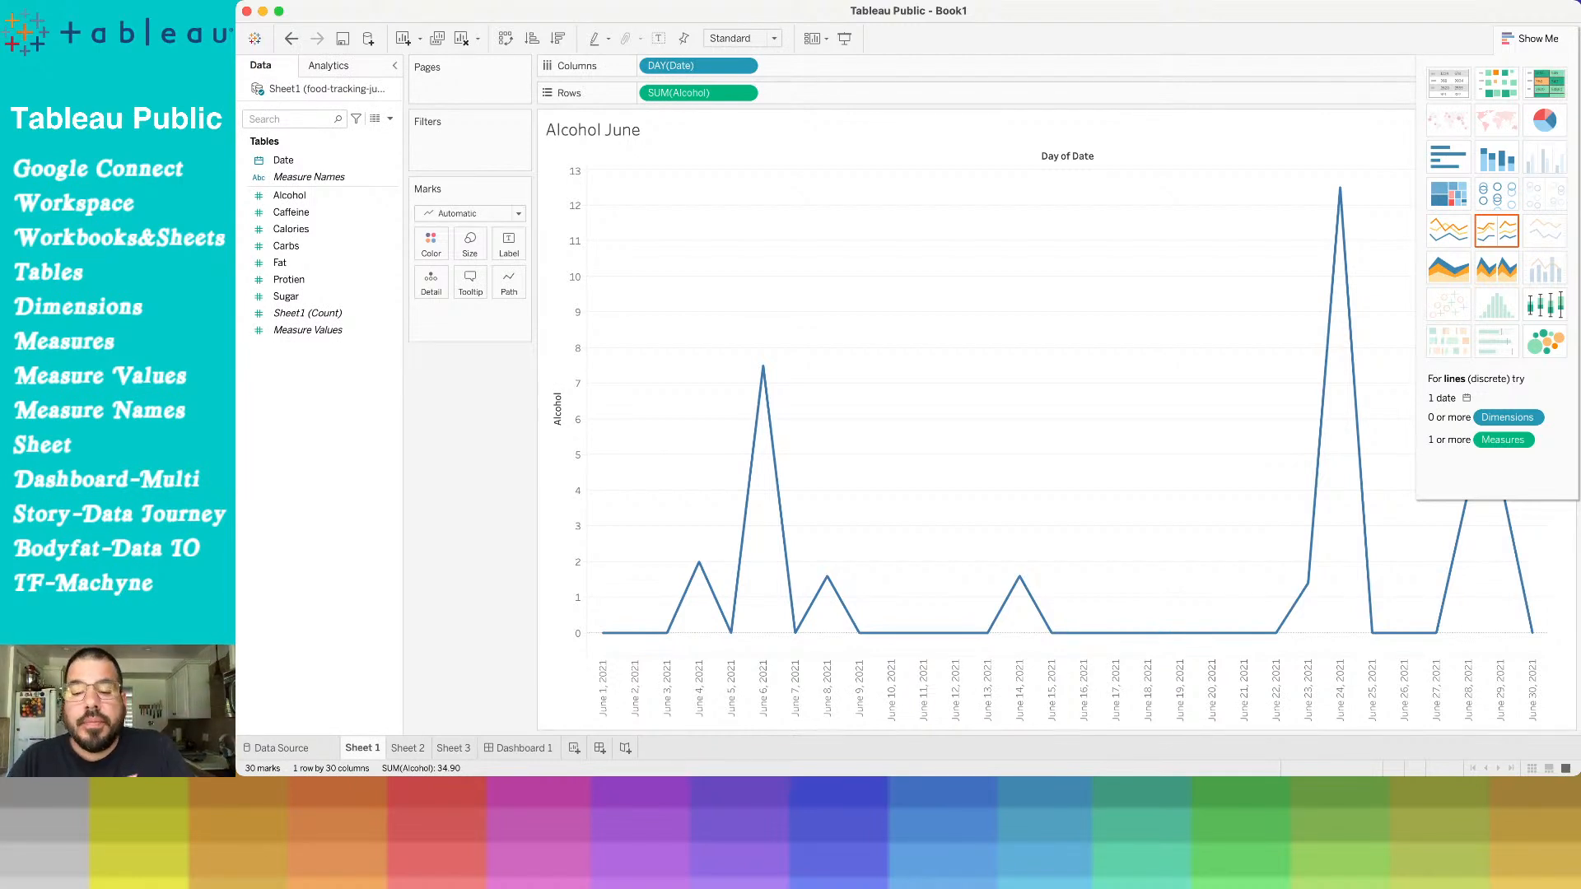
Switch to the browser and examine the forecast steps of the published Sales Forecast Dashboard on Tableau Public
key(super+Tab)
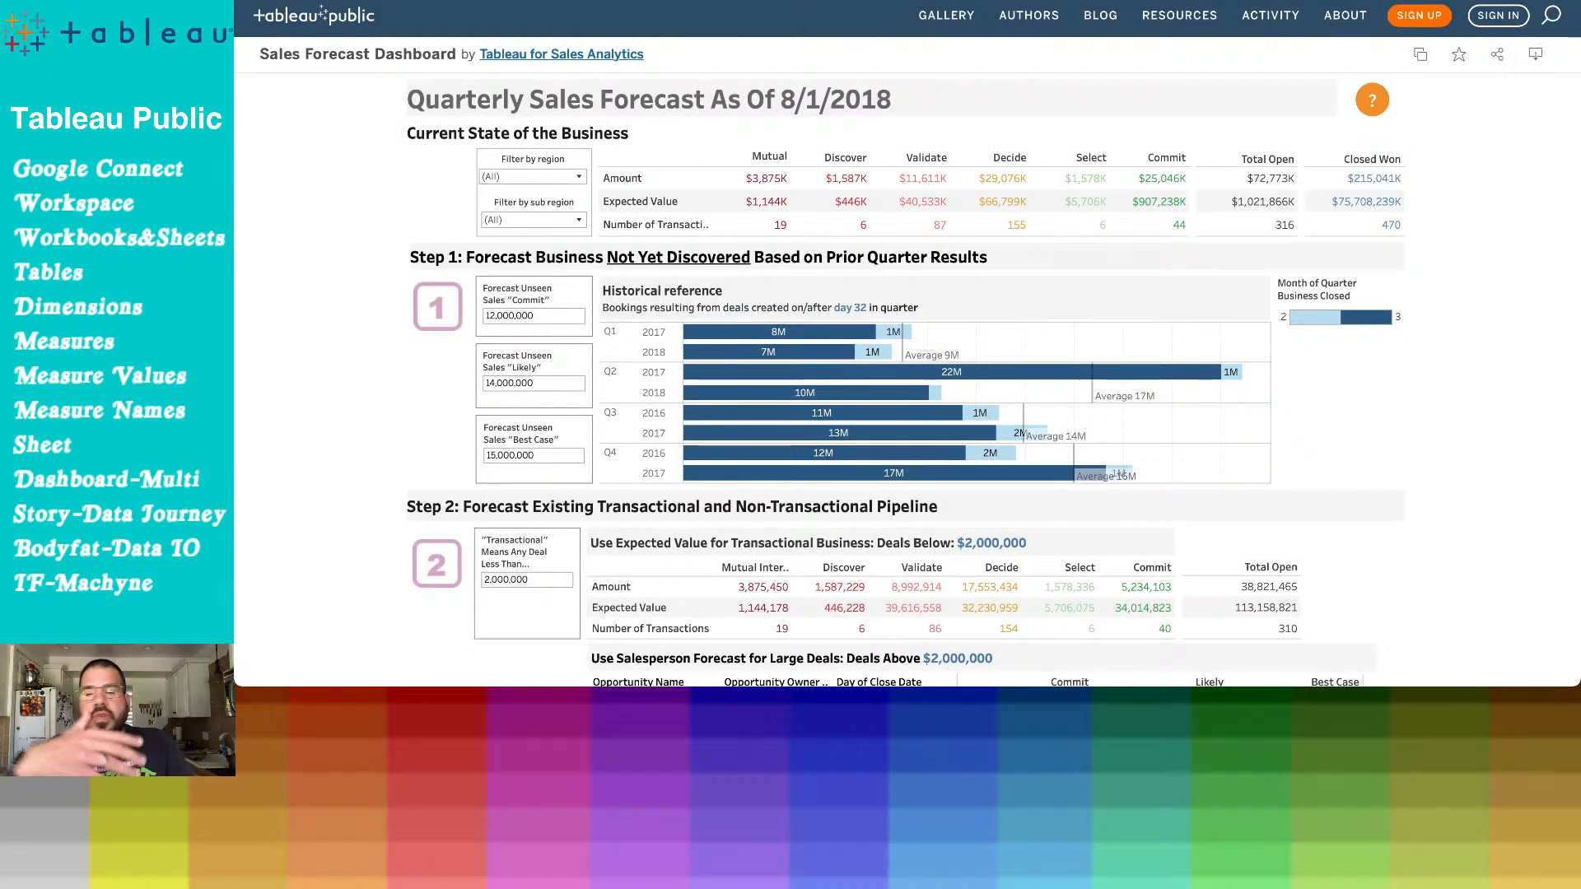
scroll(906, 344, down, 1)
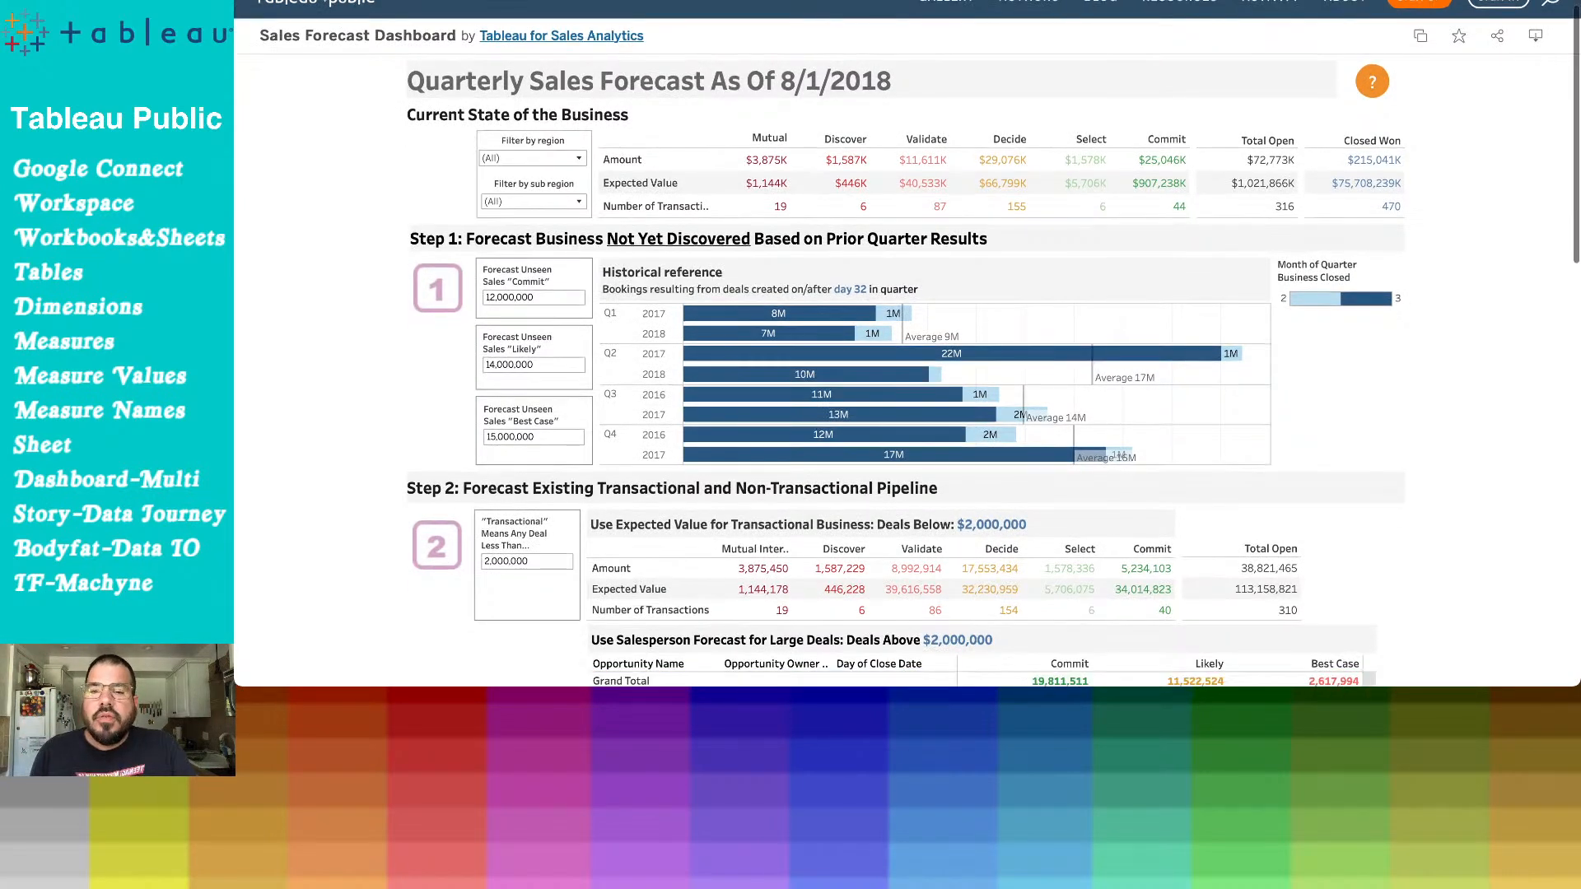
scroll(906, 343, down, 1)
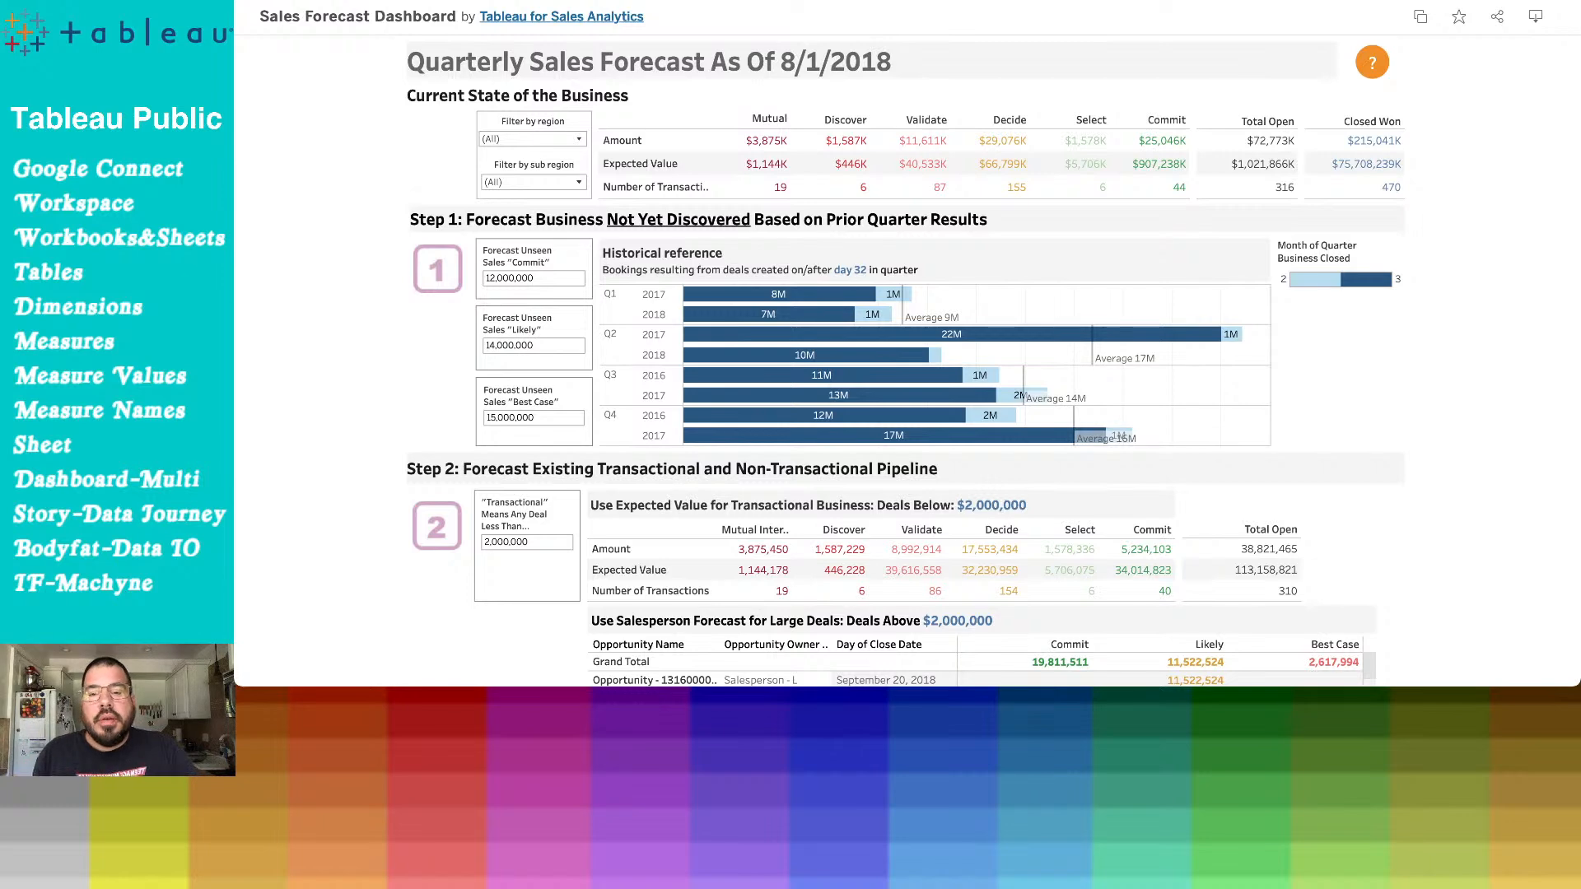
scroll(906, 343, down, 1)
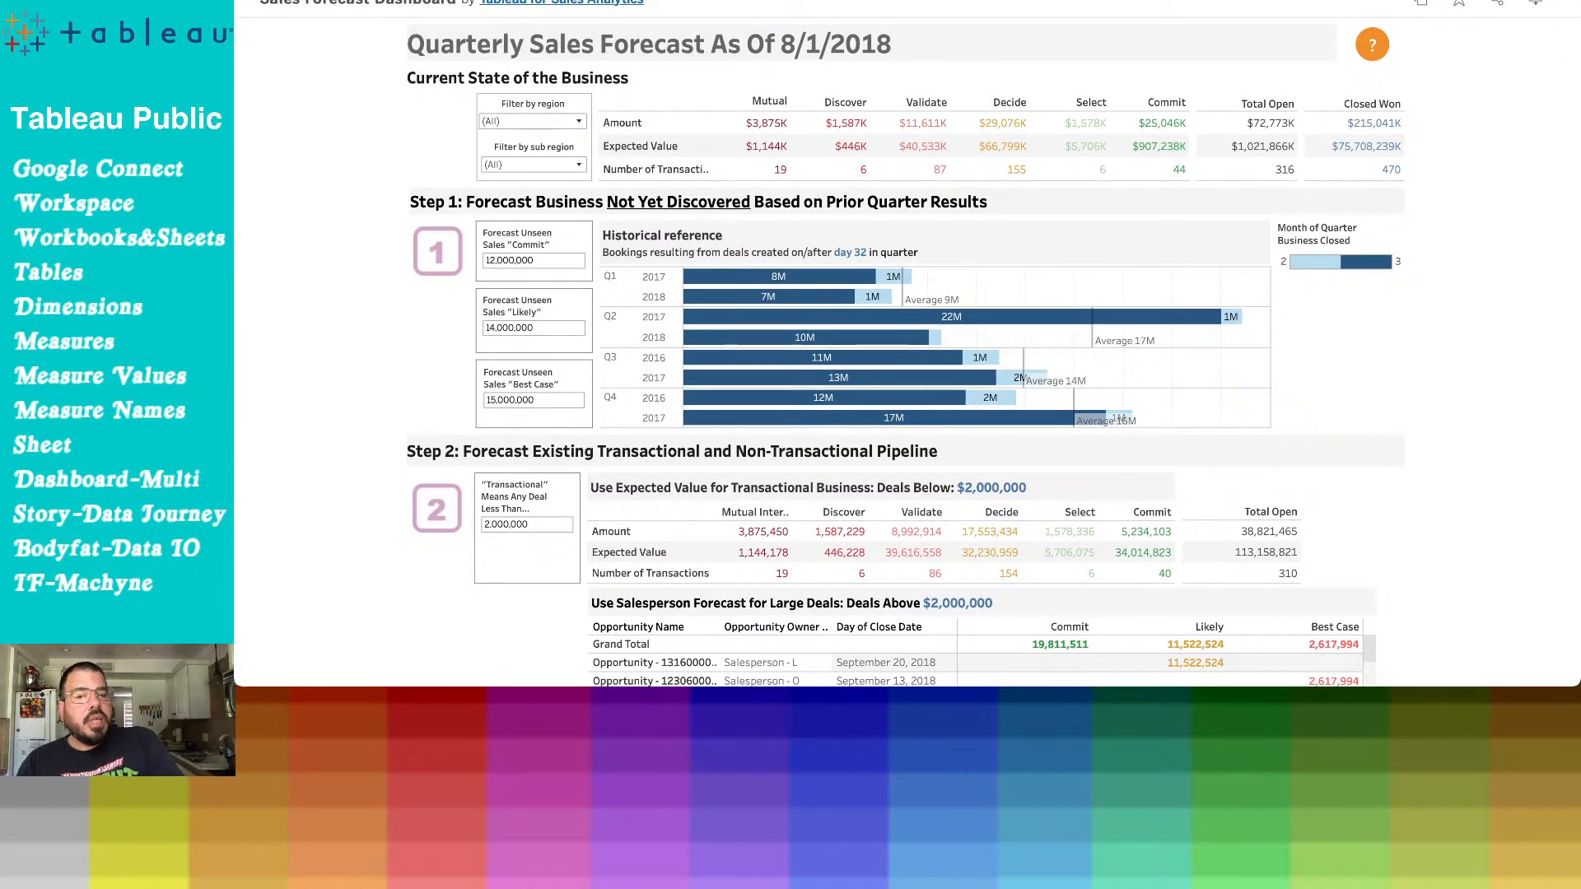
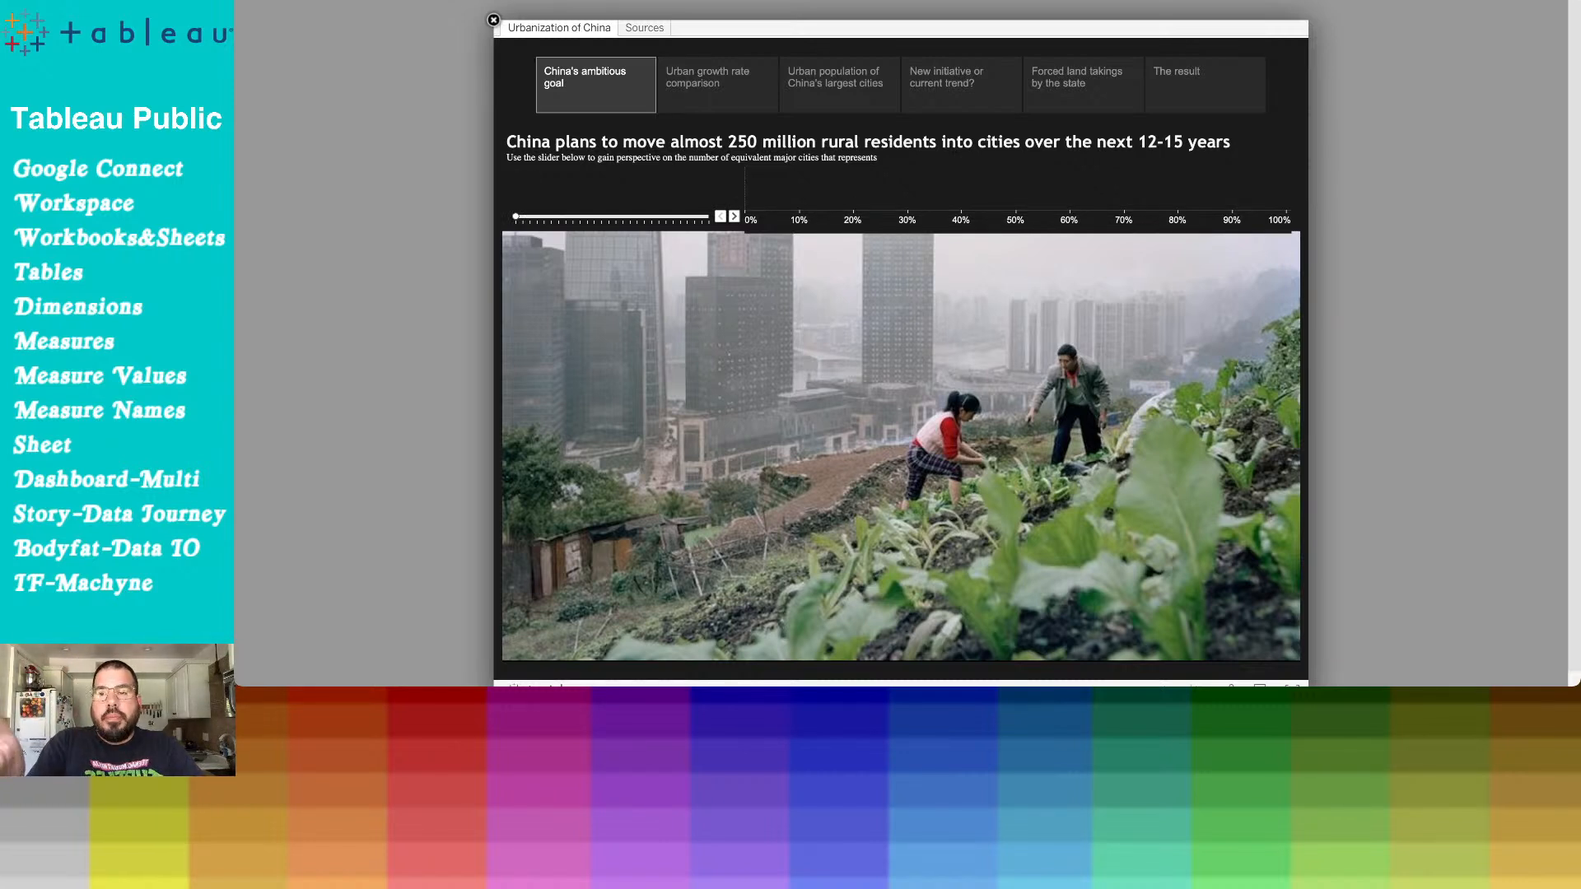
Advance the city population slider in the "China's ambitious goal" story point through to the final view of all the cities
click(733, 217)
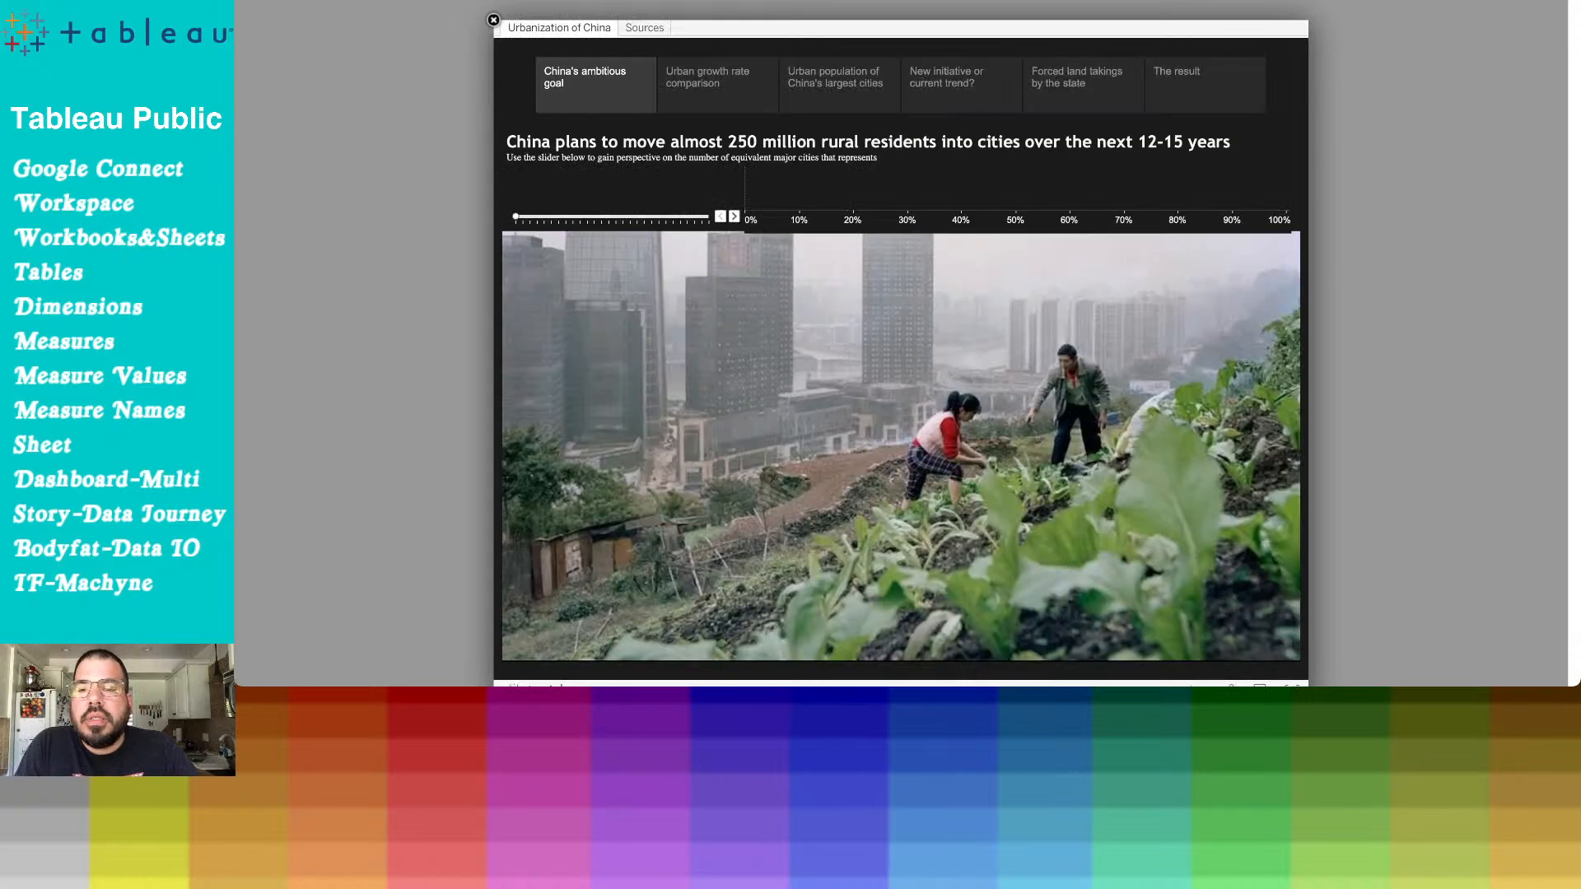
click(734, 216)
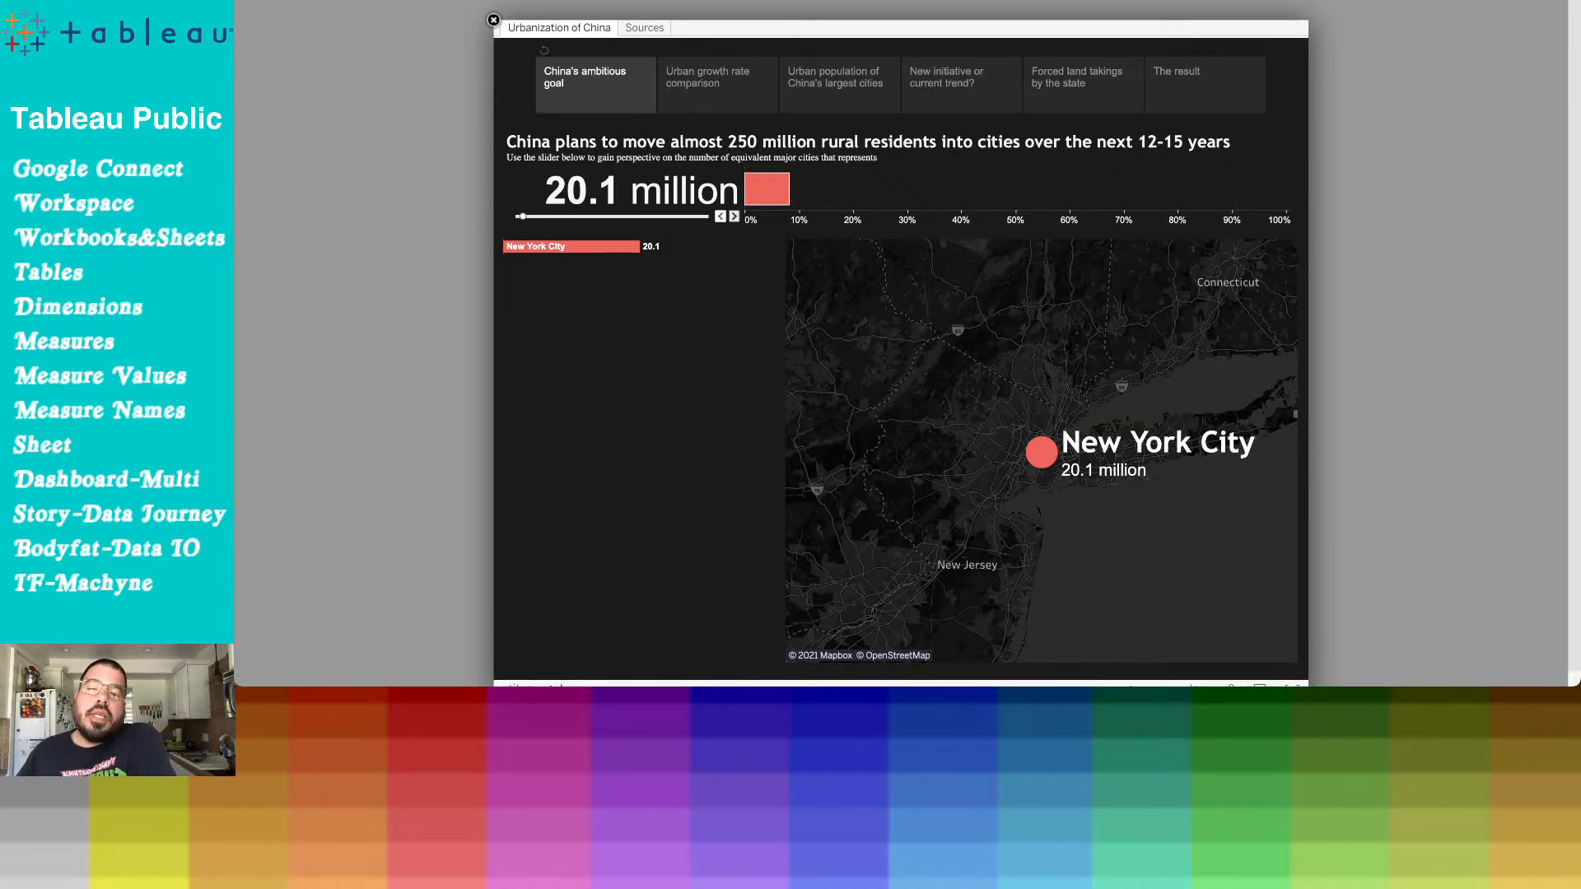
click(734, 217)
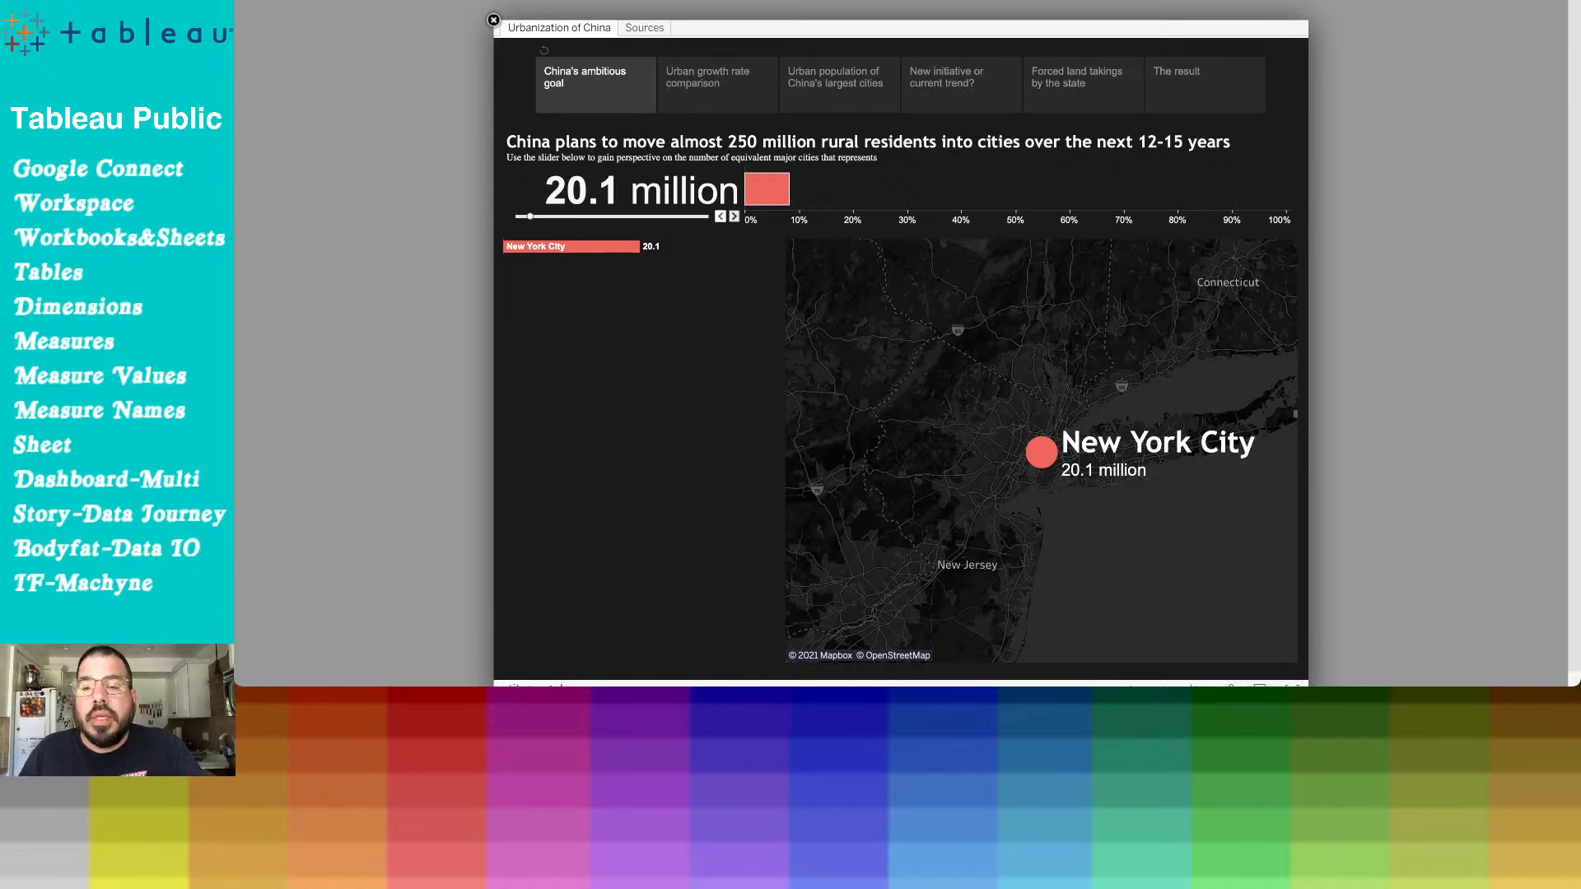
click(734, 216)
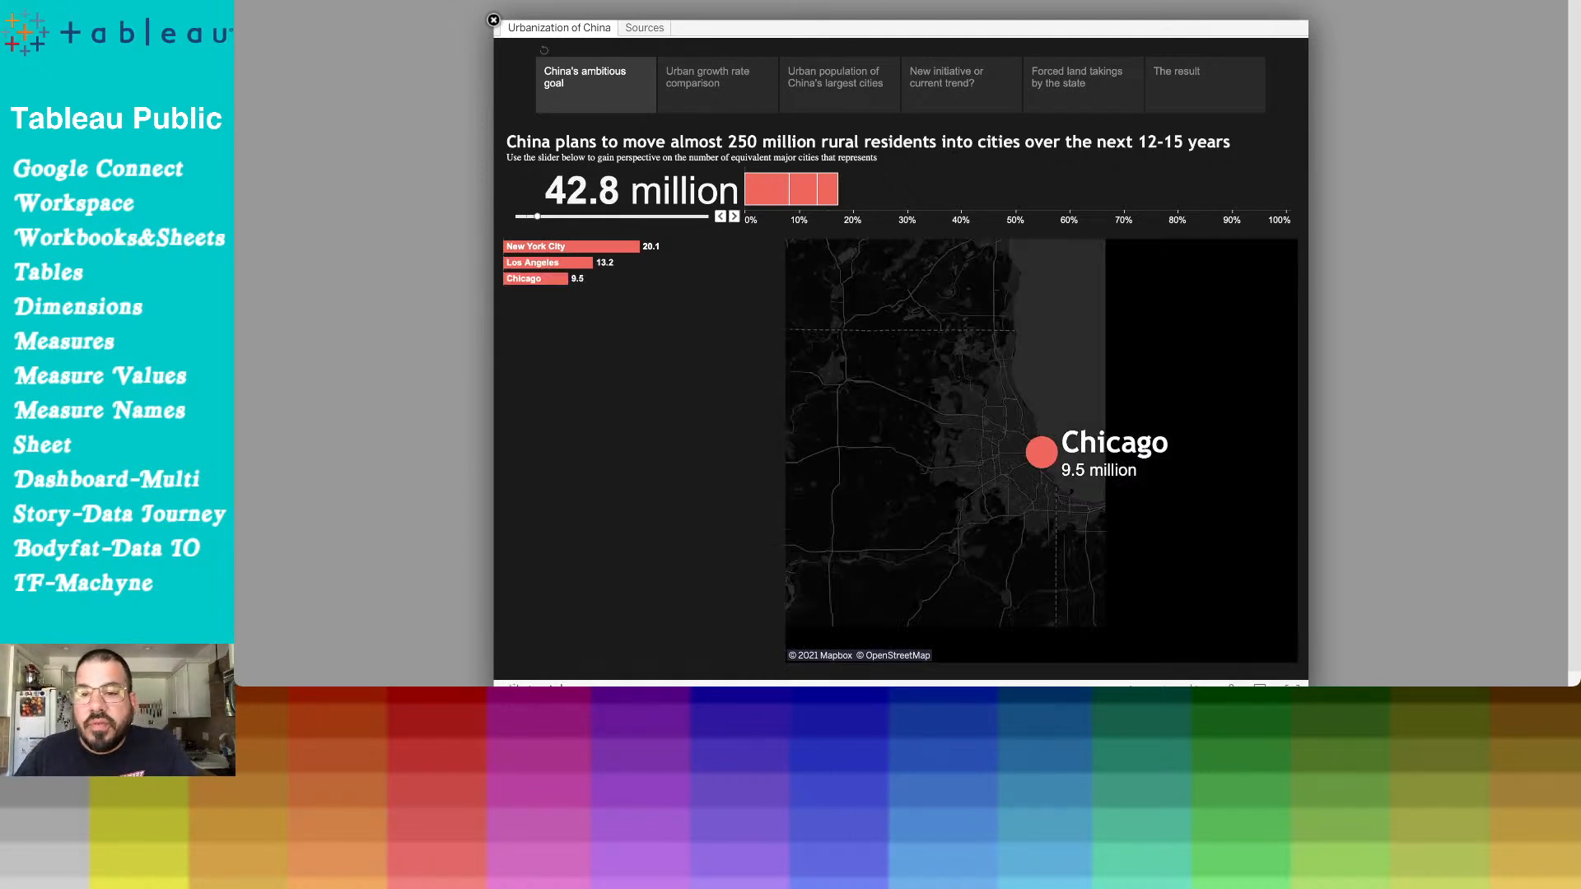
click(733, 217)
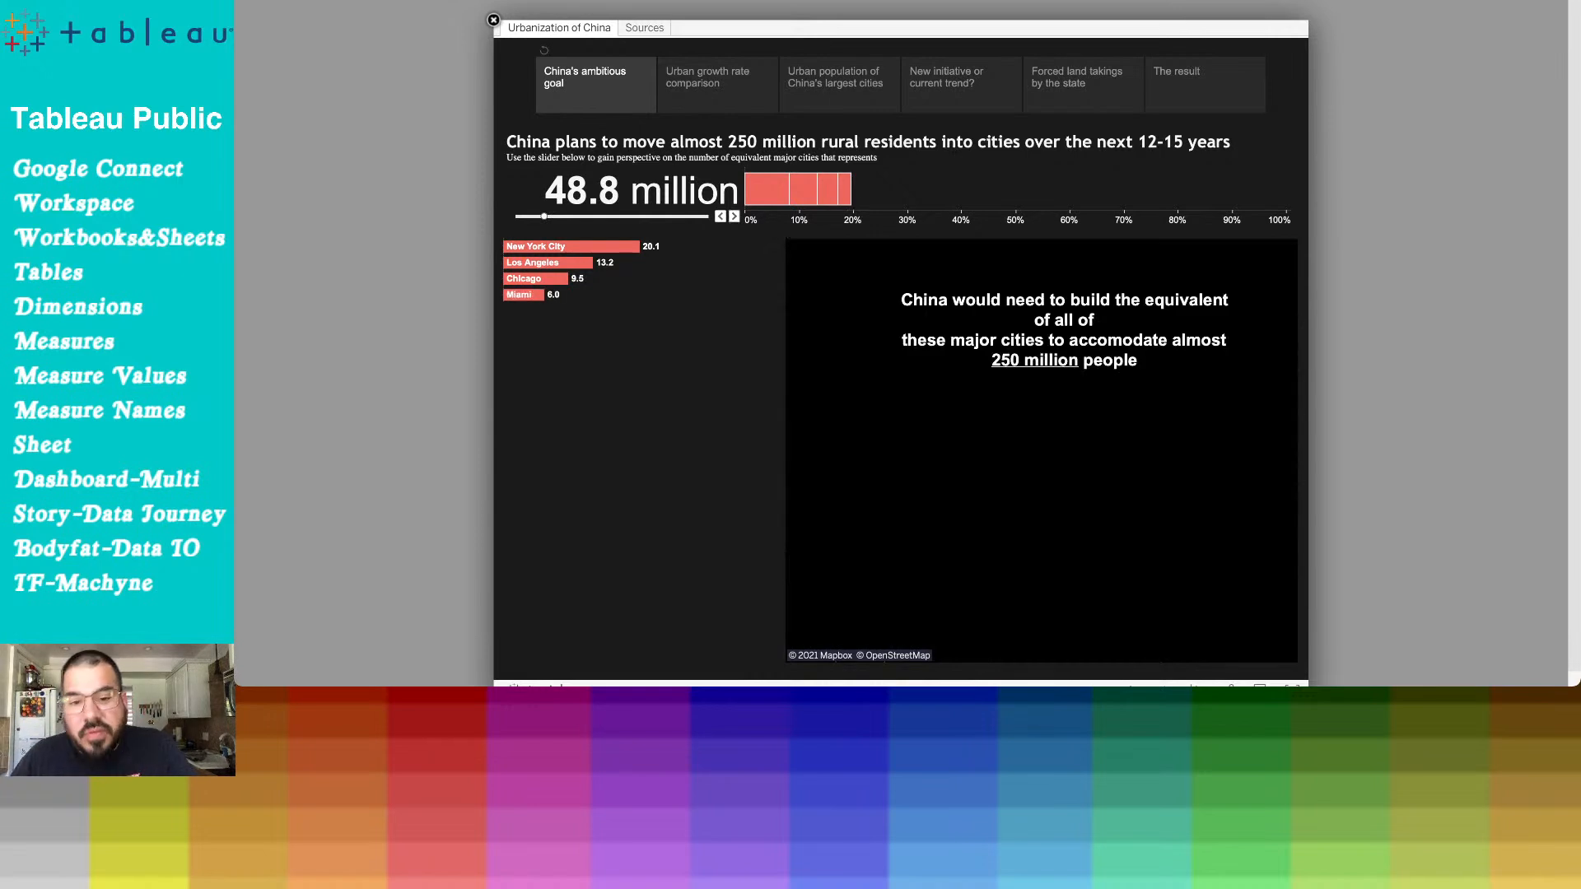
click(733, 216)
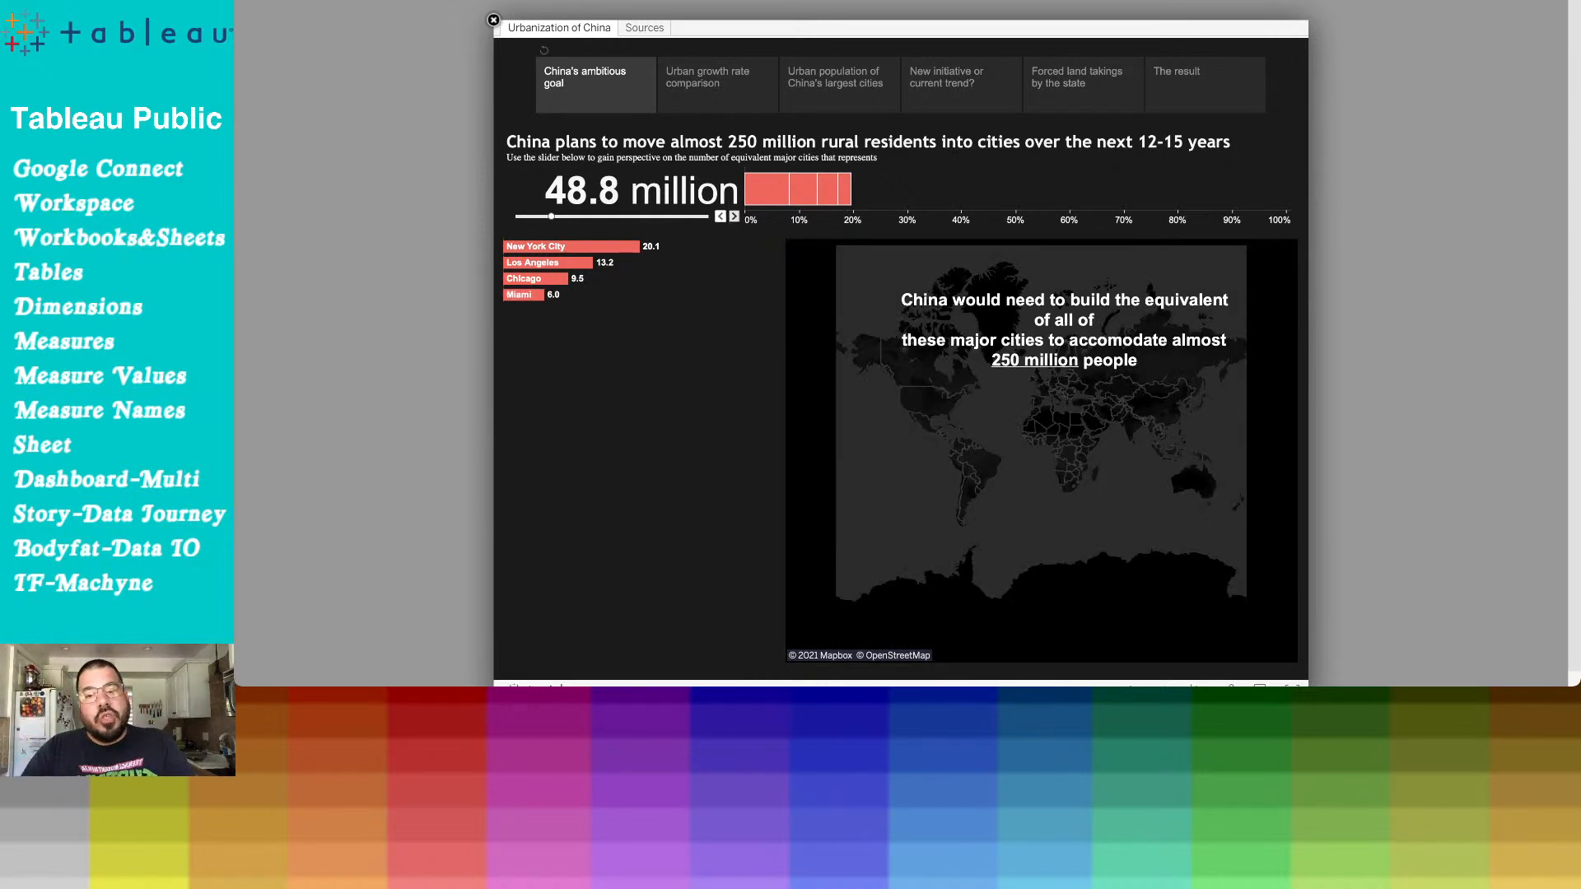
click(733, 216)
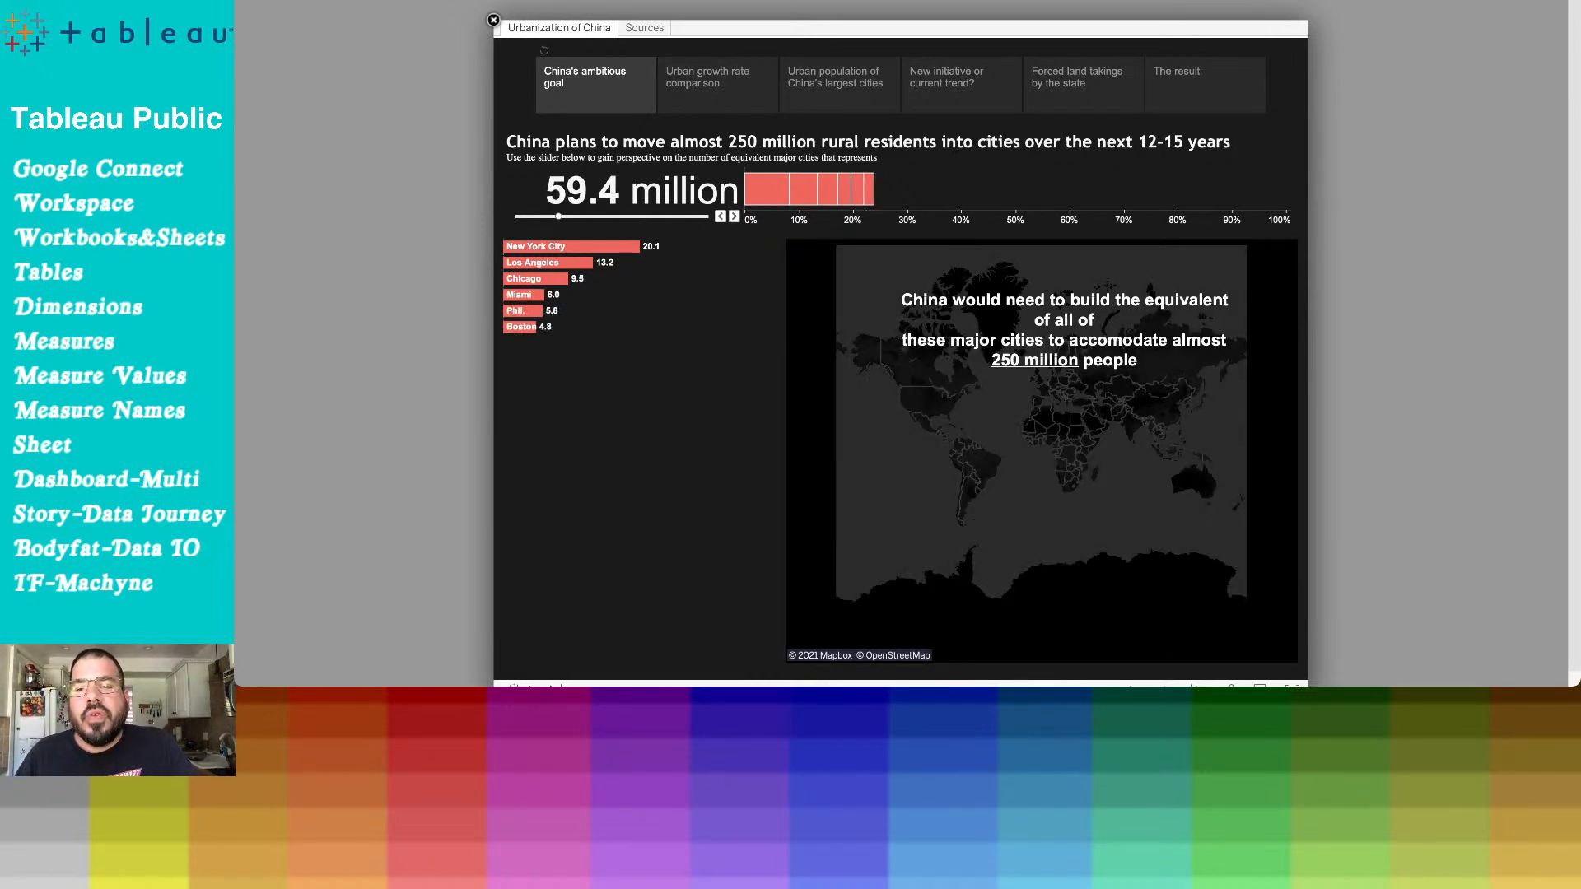
click(734, 217)
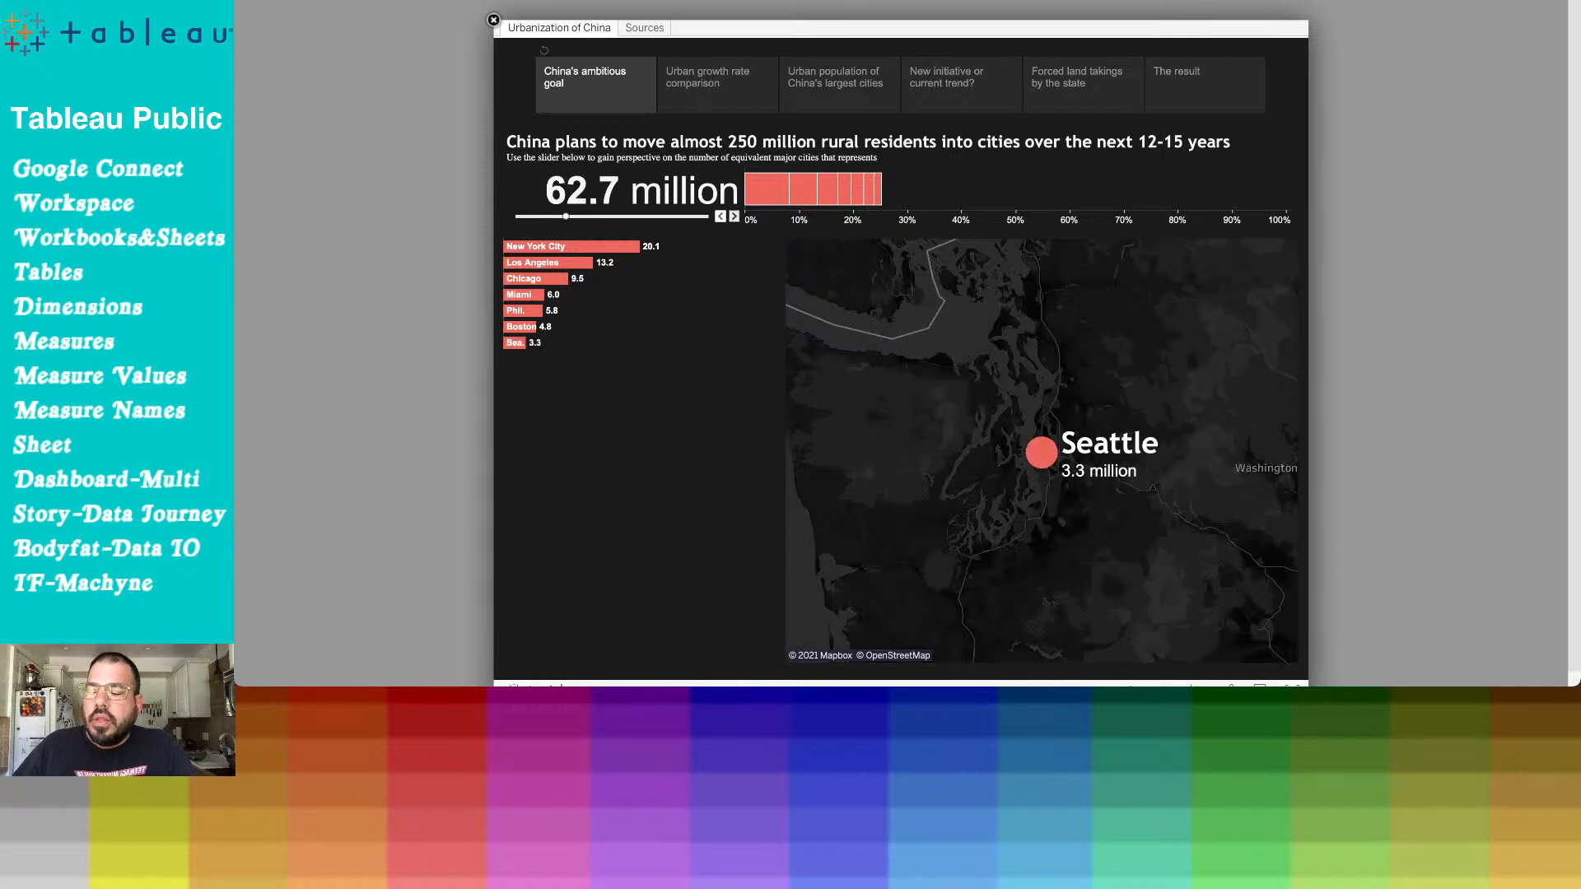
click(734, 216)
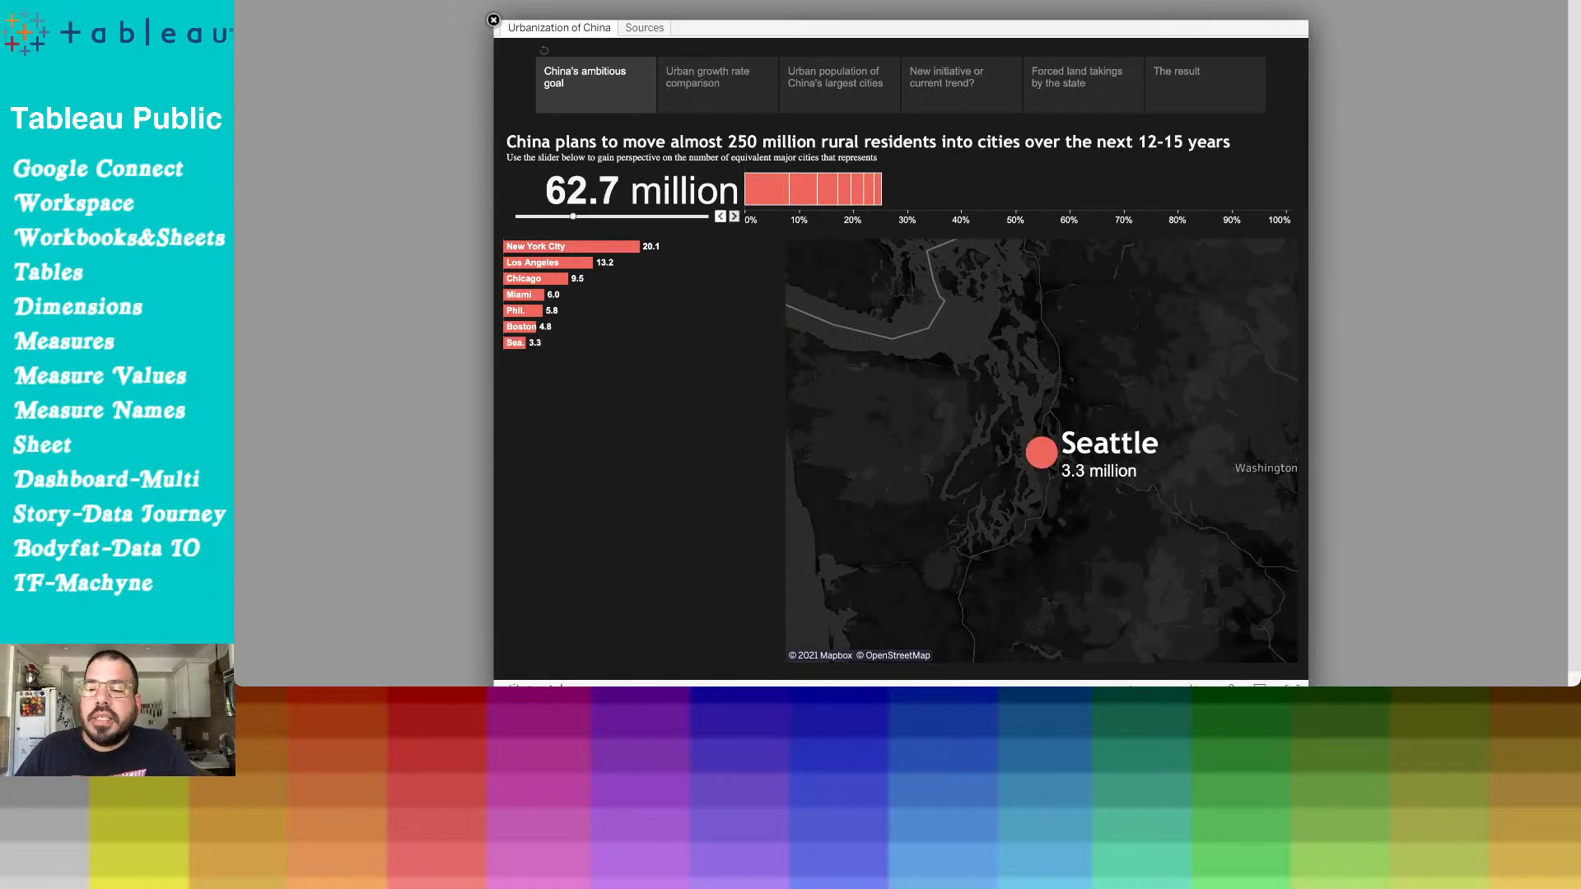
click(733, 216)
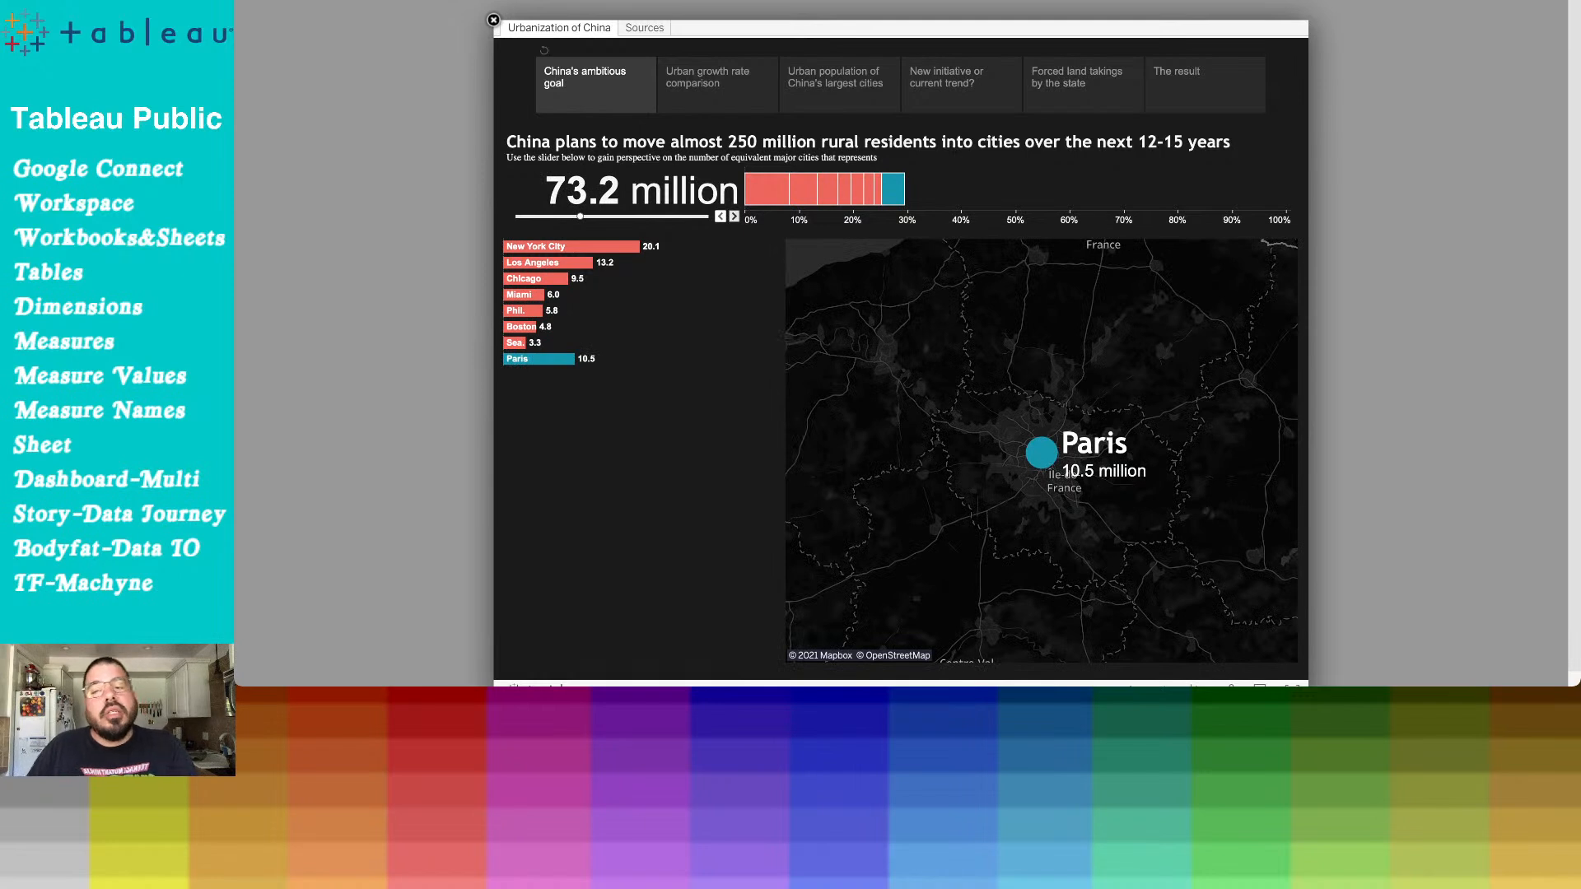
click(733, 216)
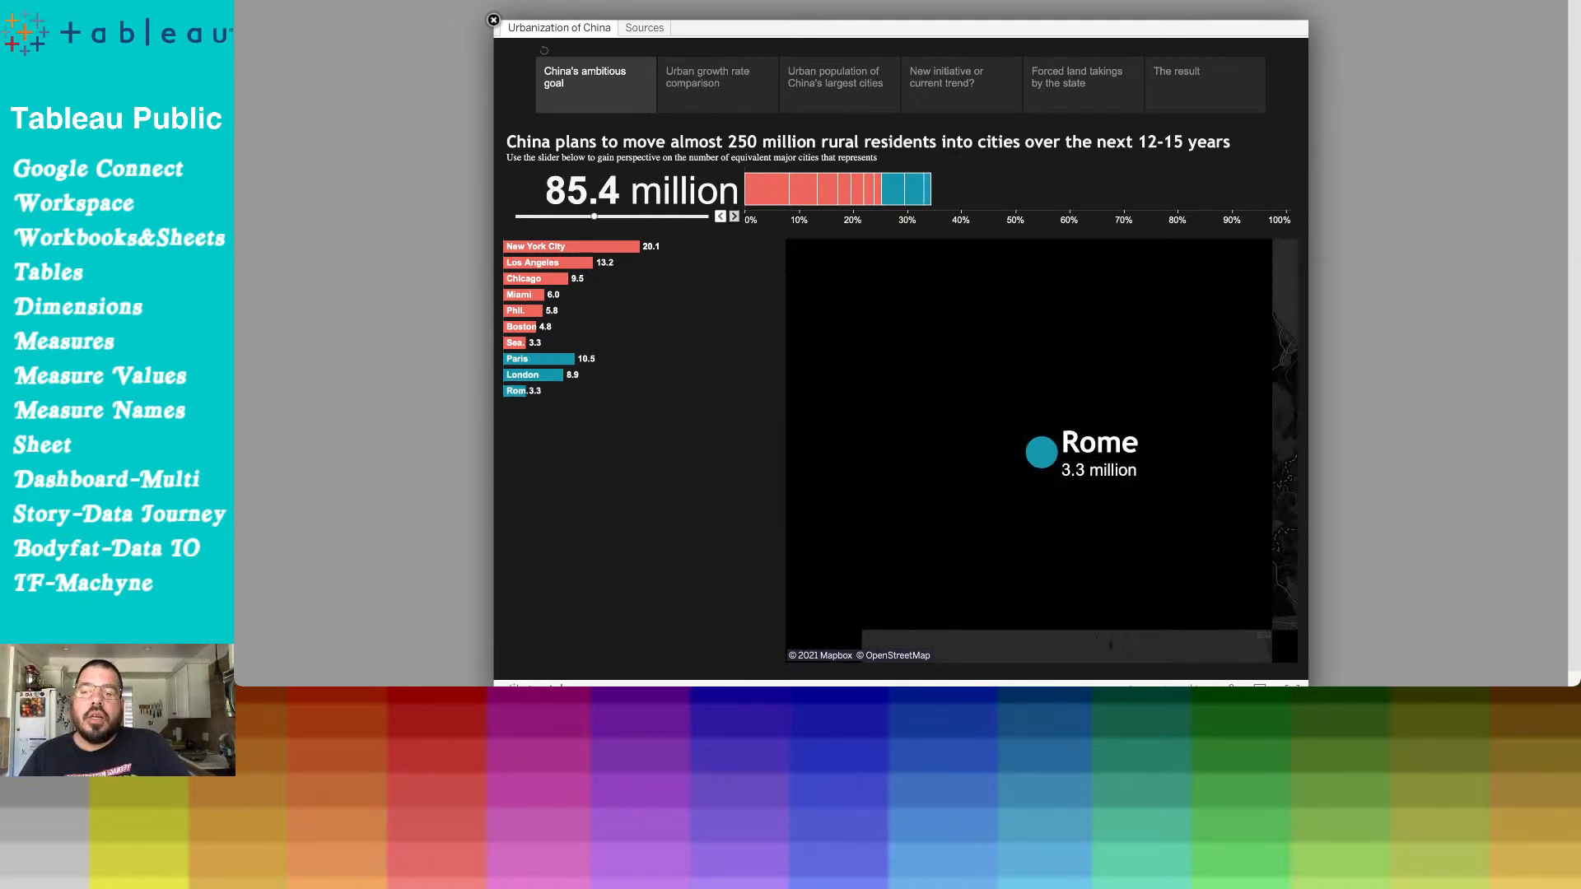
click(733, 217)
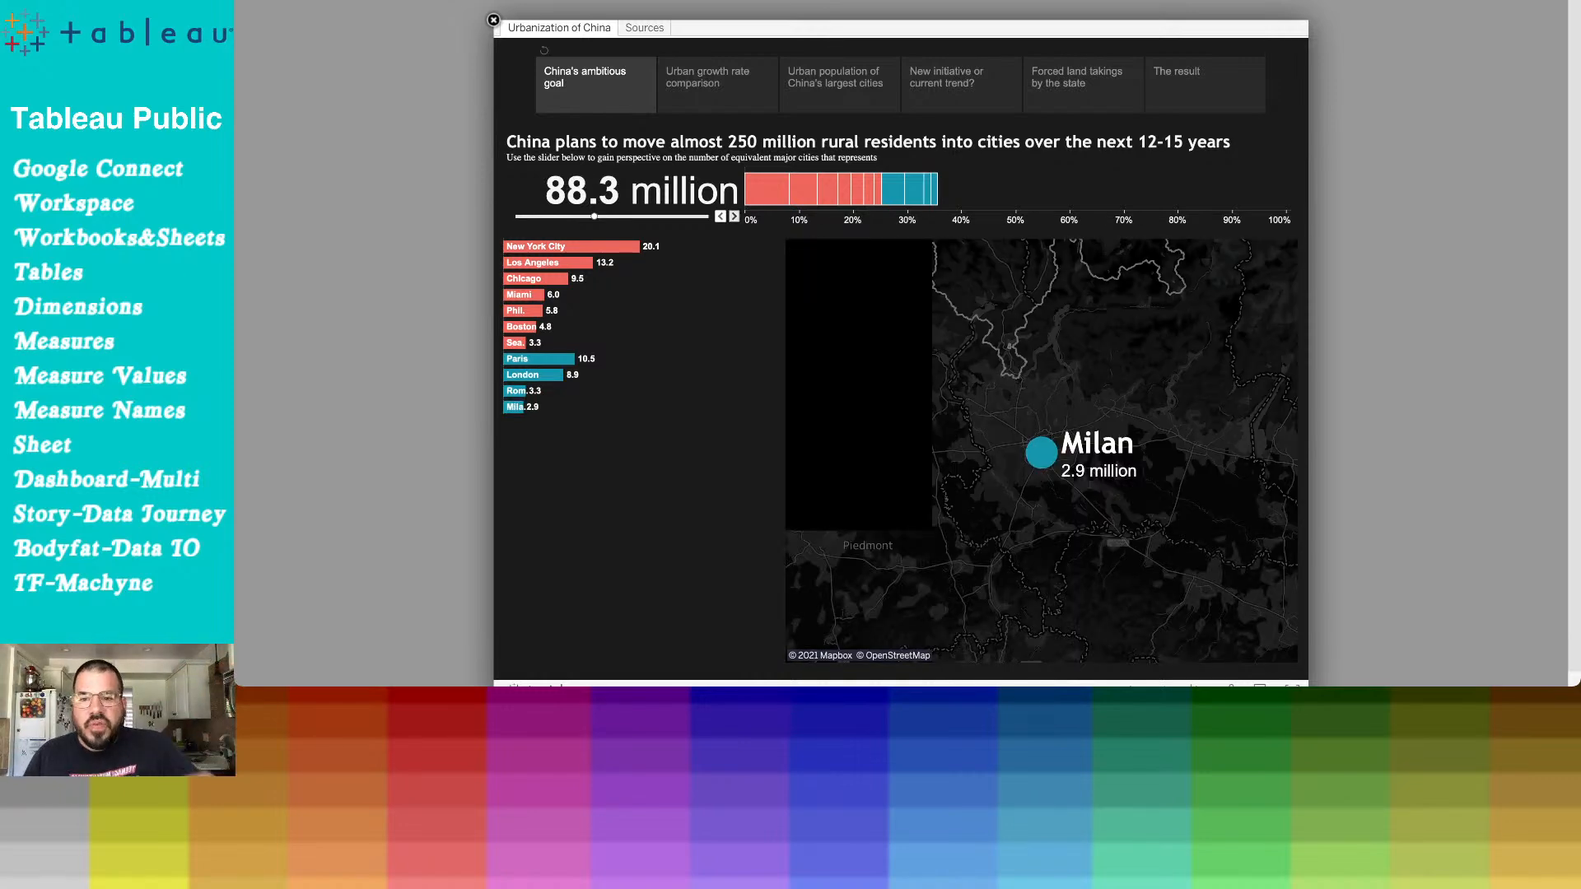
click(733, 217)
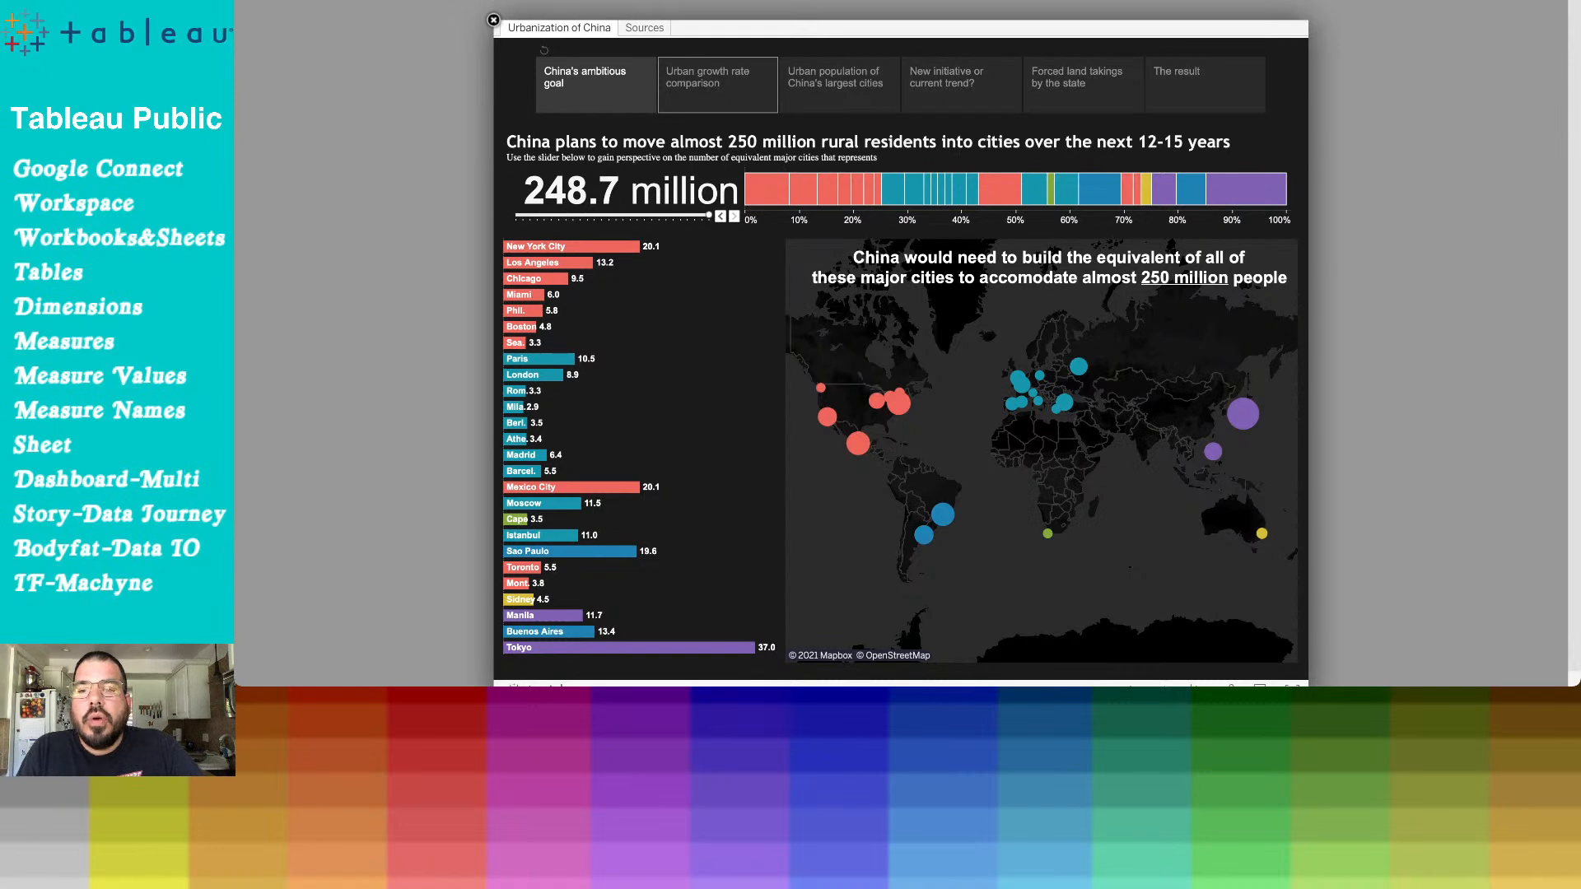
Open the "Urban growth rate comparison" story point and examine the details for Japan and Brazil and China's trend line
click(717, 85)
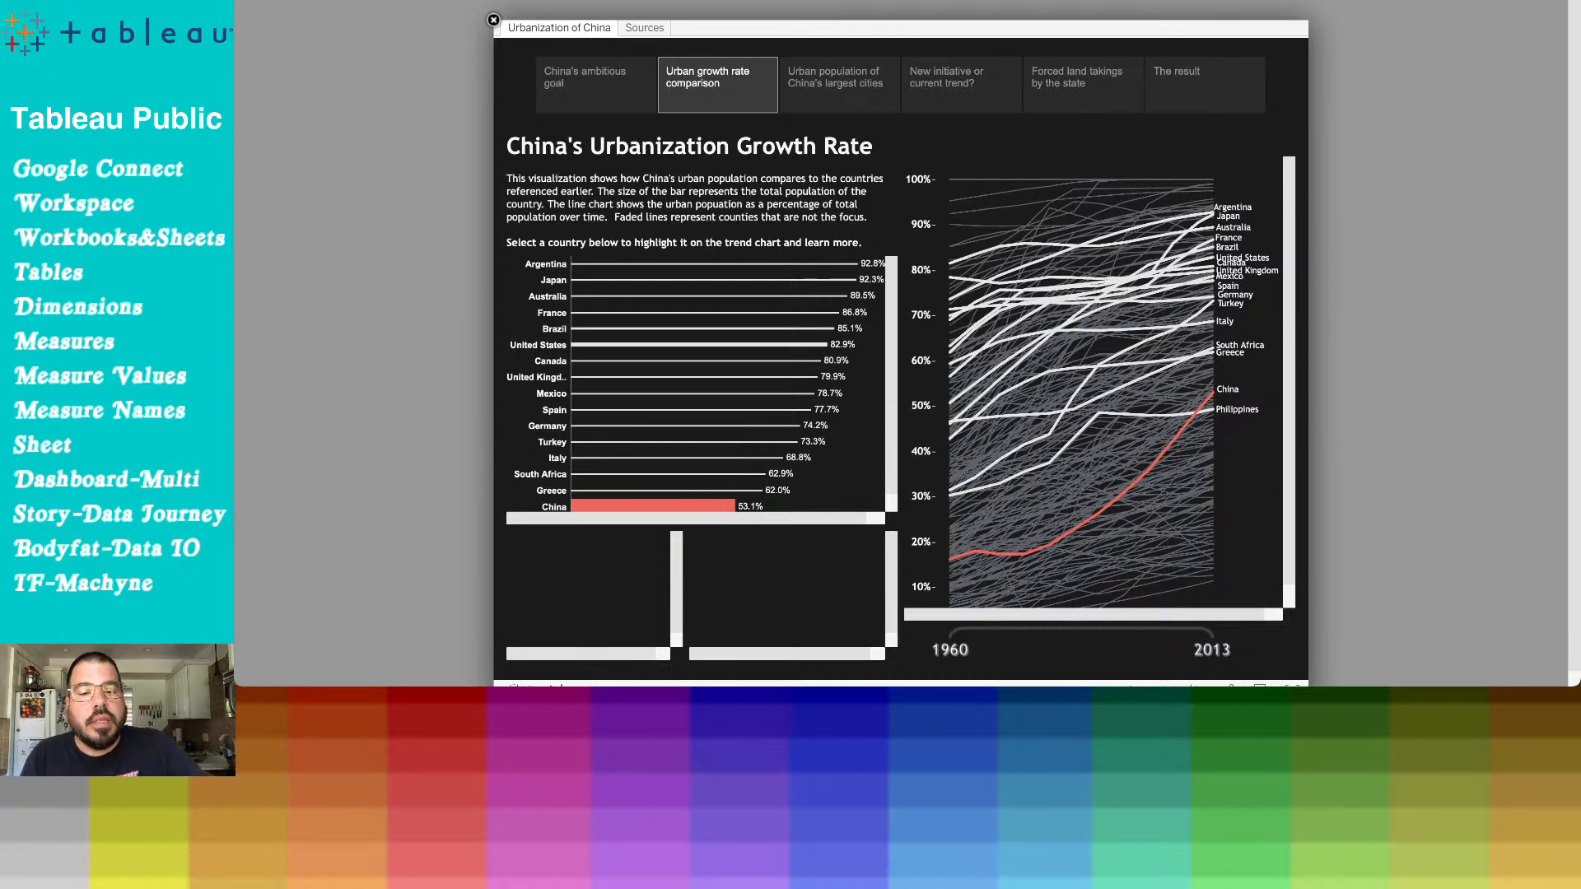
mouse_move(1134, 415)
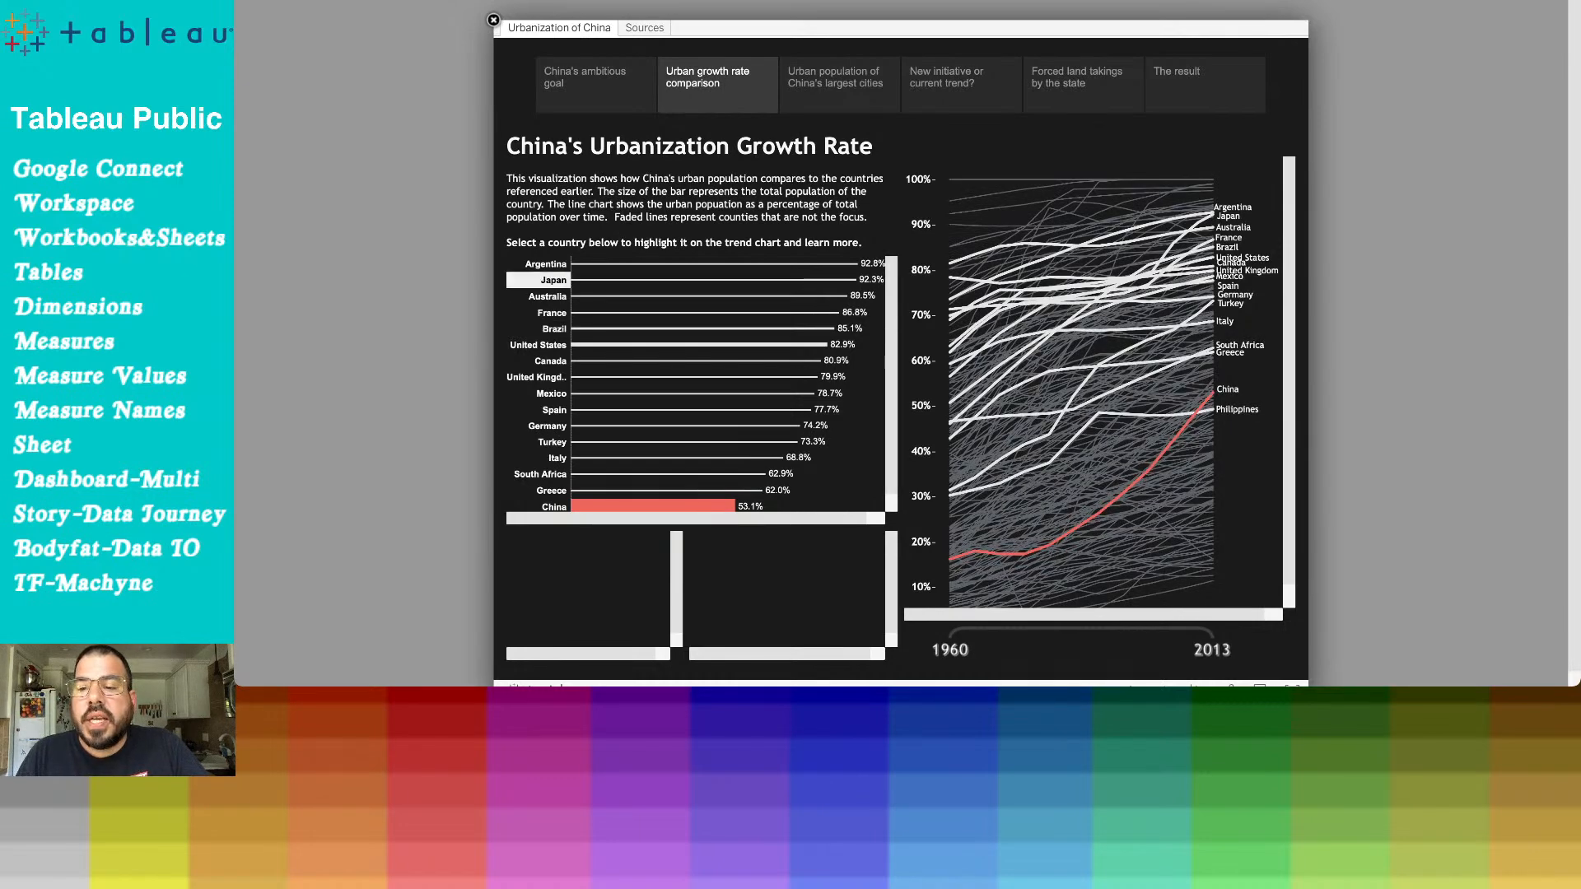
click(538, 280)
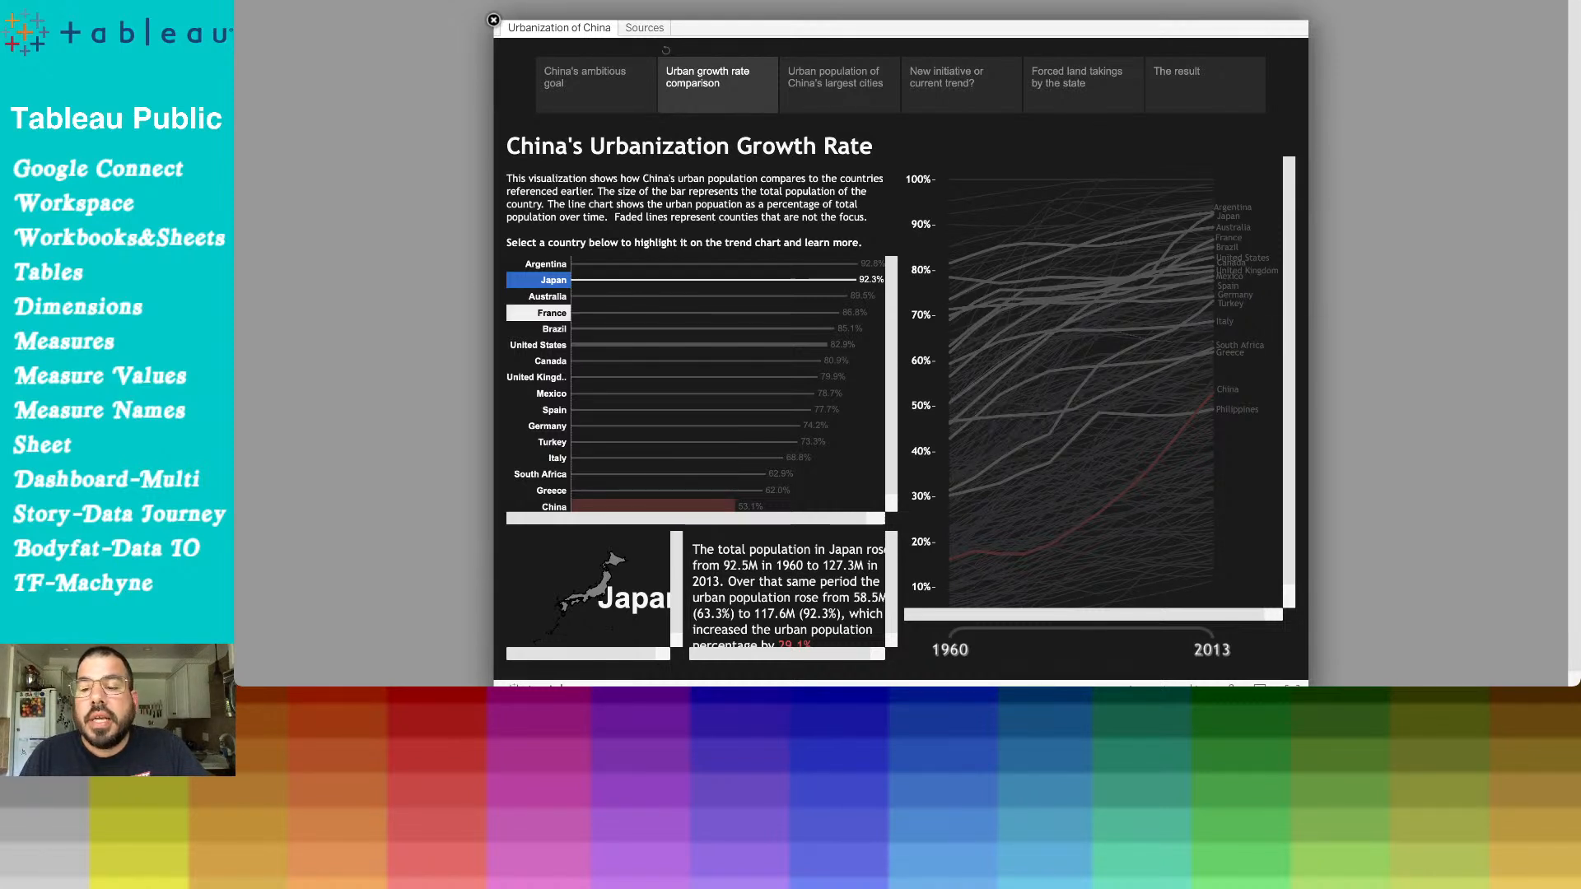
click(552, 329)
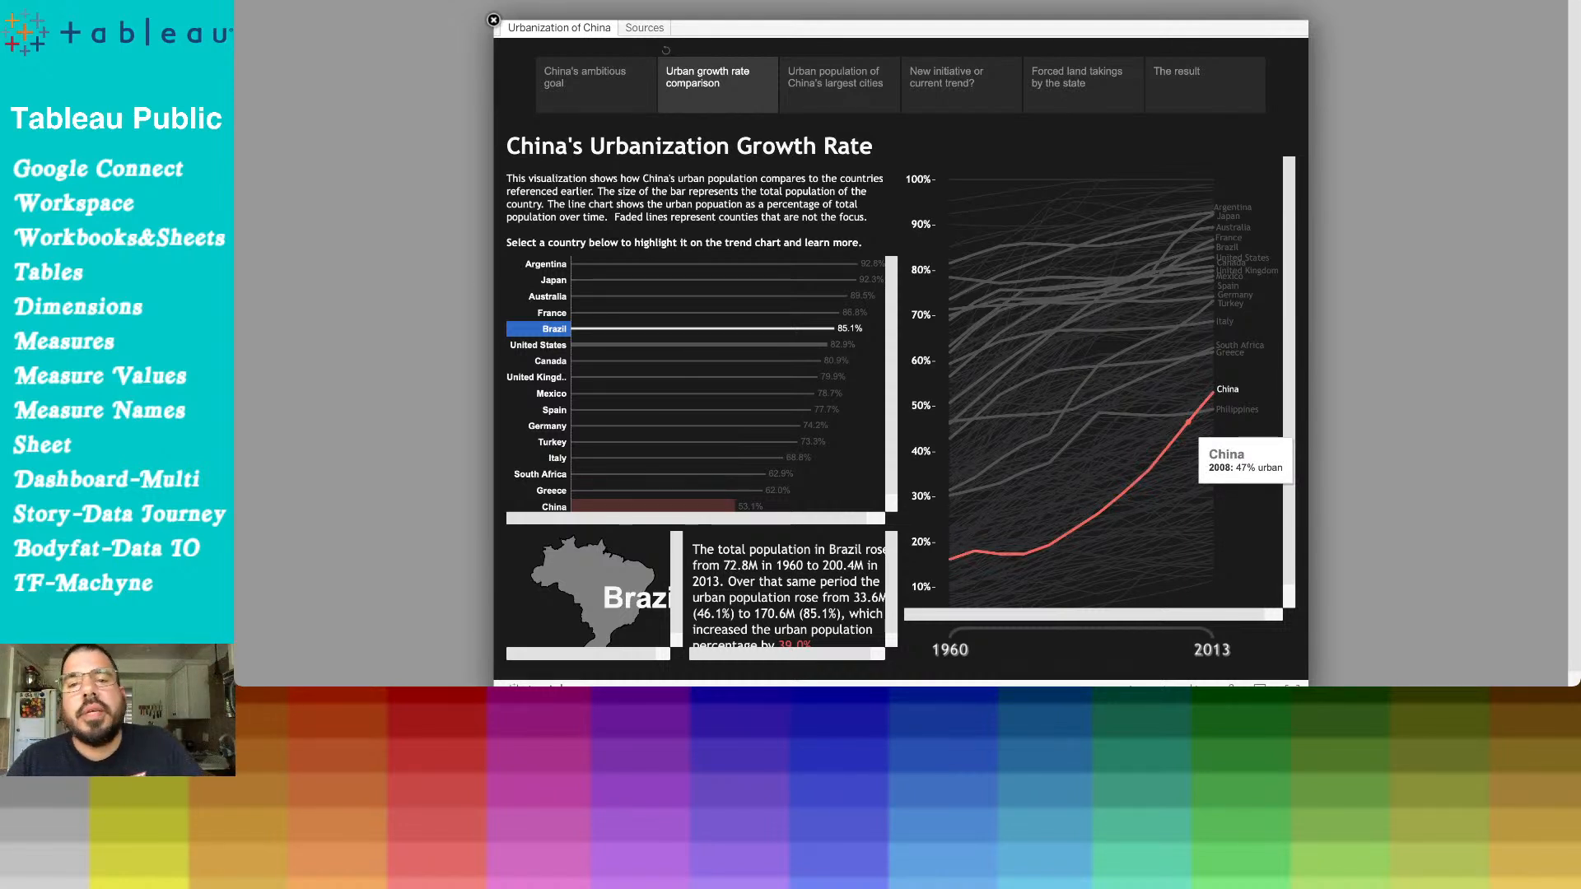
View the story points on the urban population of China's largest cities, the new initiative or current trend, and forced land takings
click(839, 83)
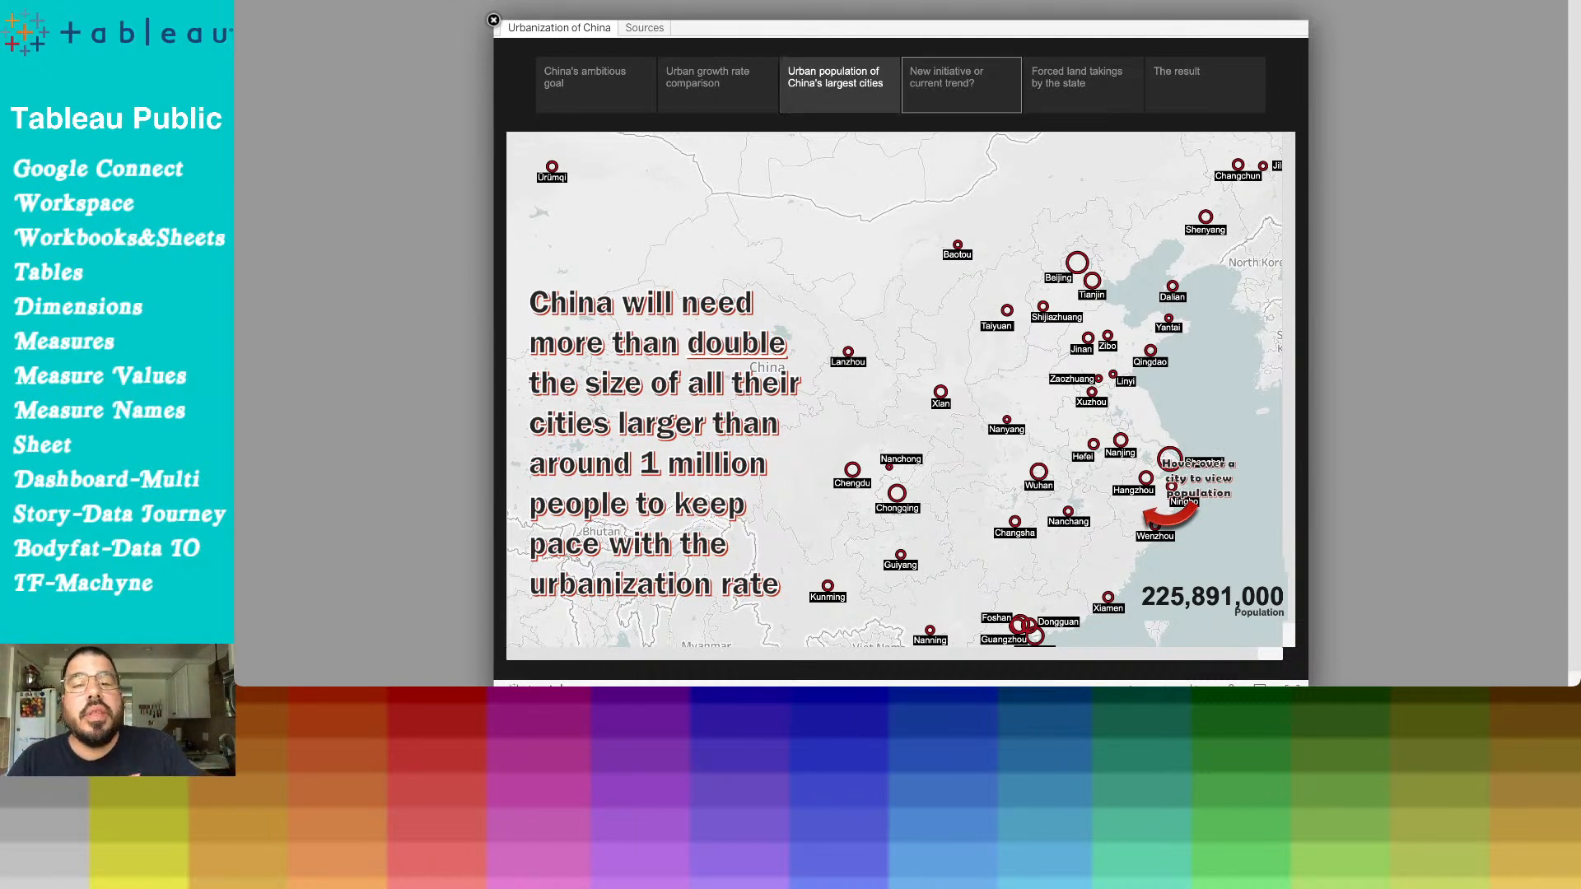
click(961, 84)
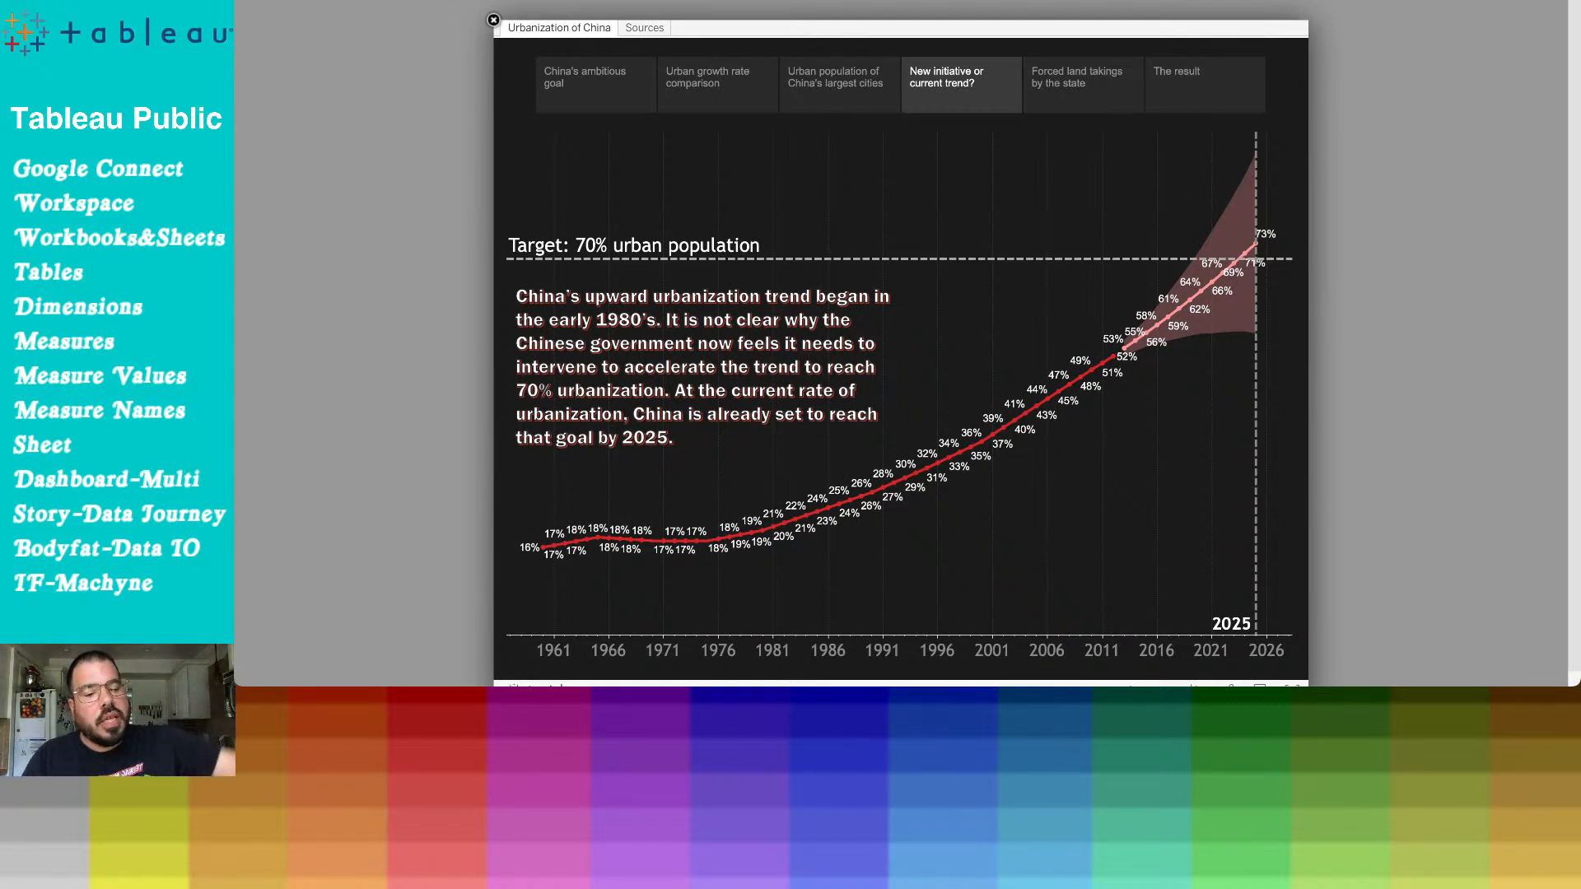
mouse_move(1246, 255)
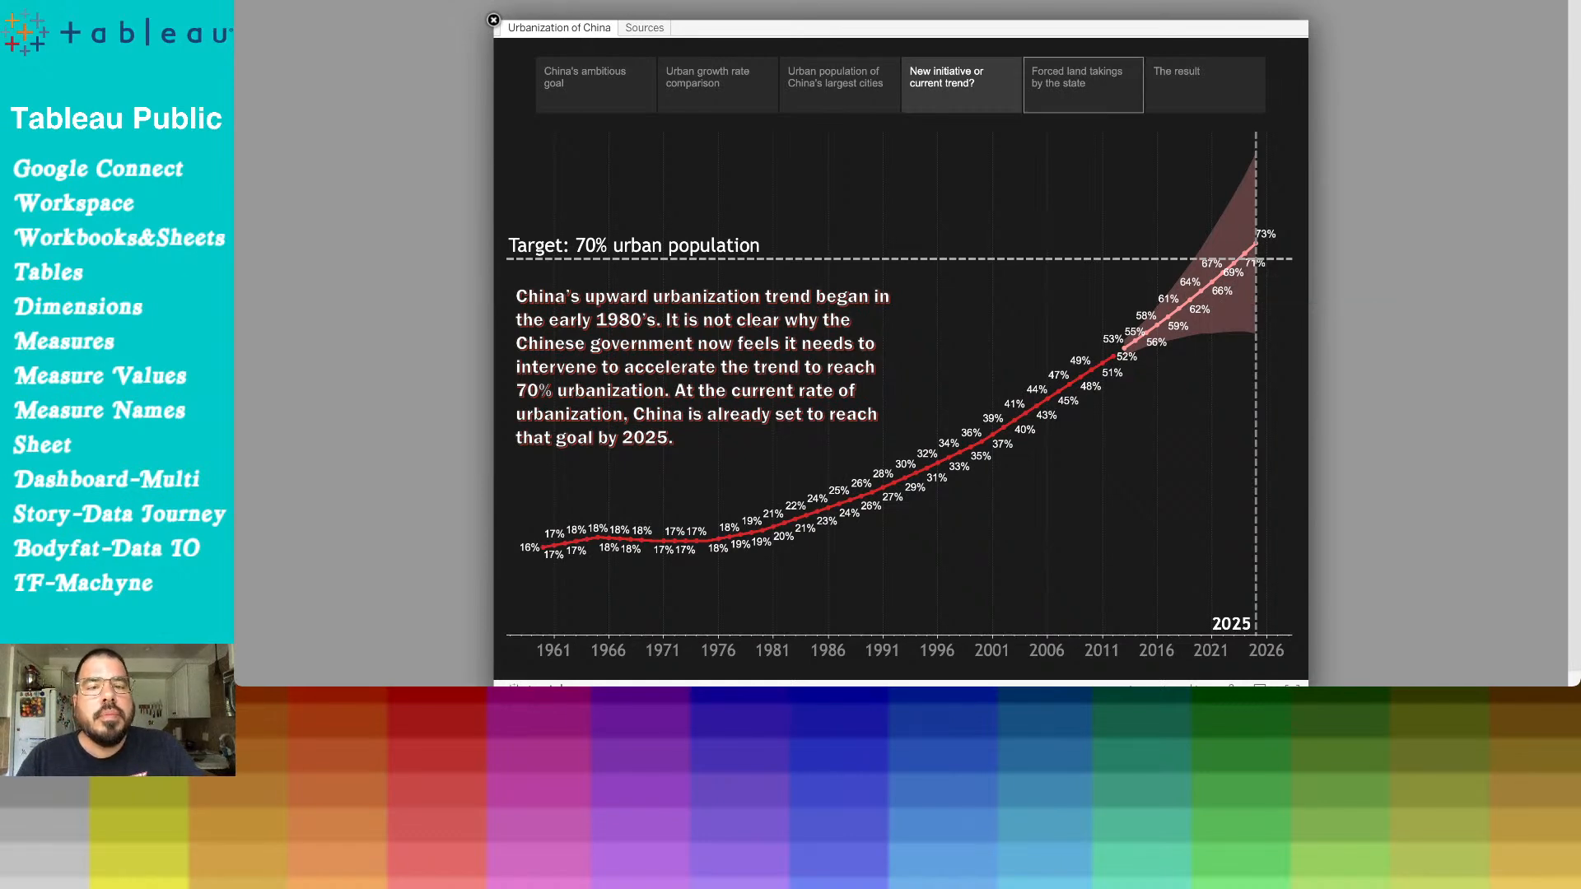
click(1083, 85)
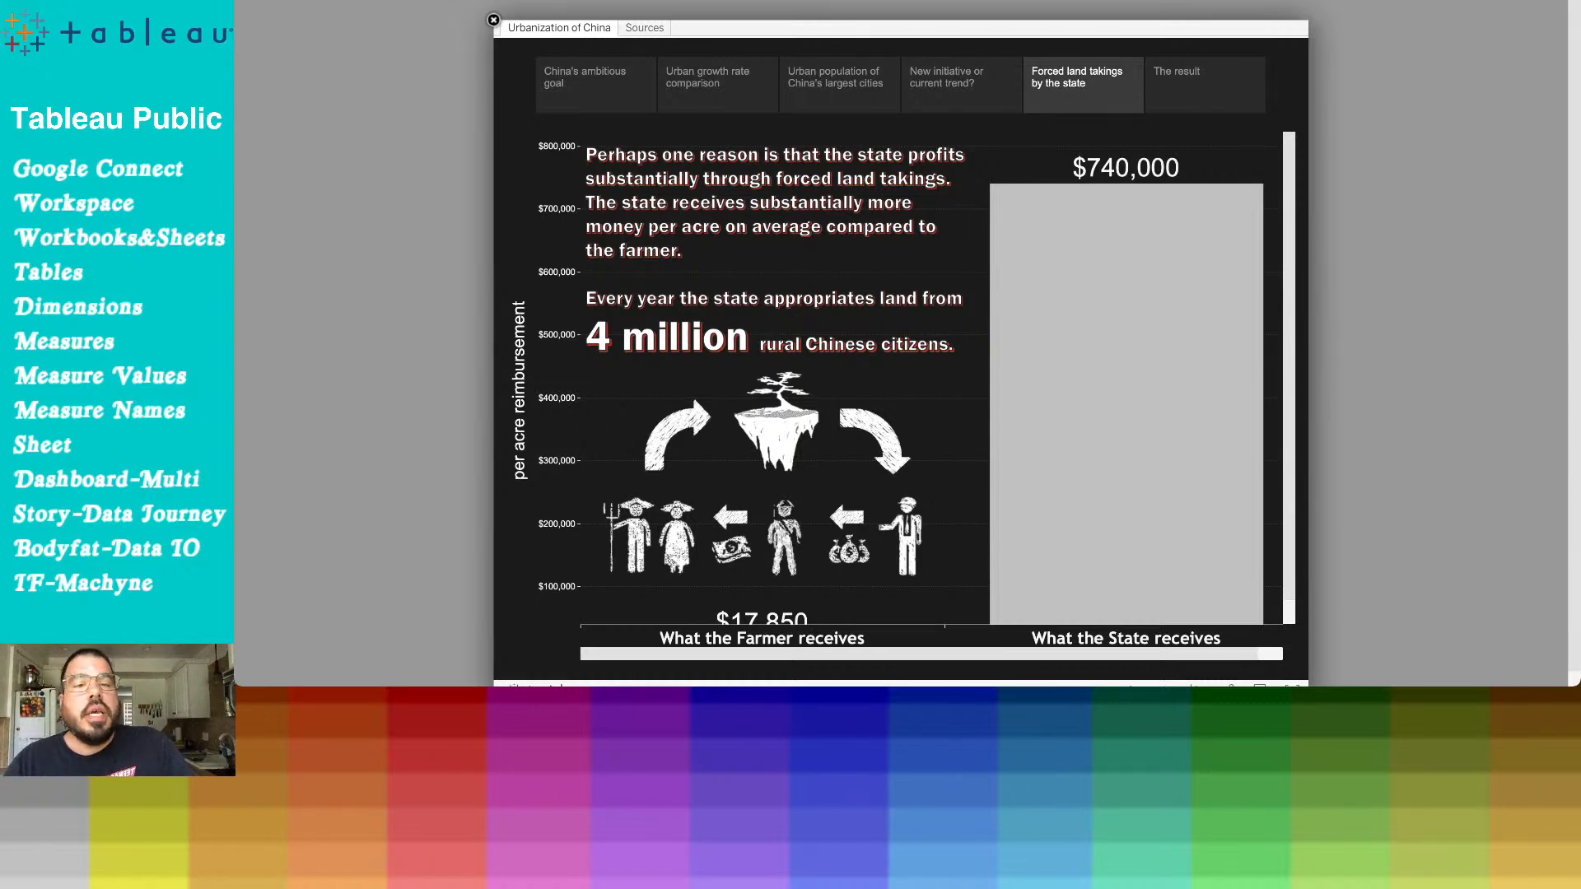
In "The result" story point, examine the residential land and farmland loss percentages, and view the story's Sources
click(1205, 85)
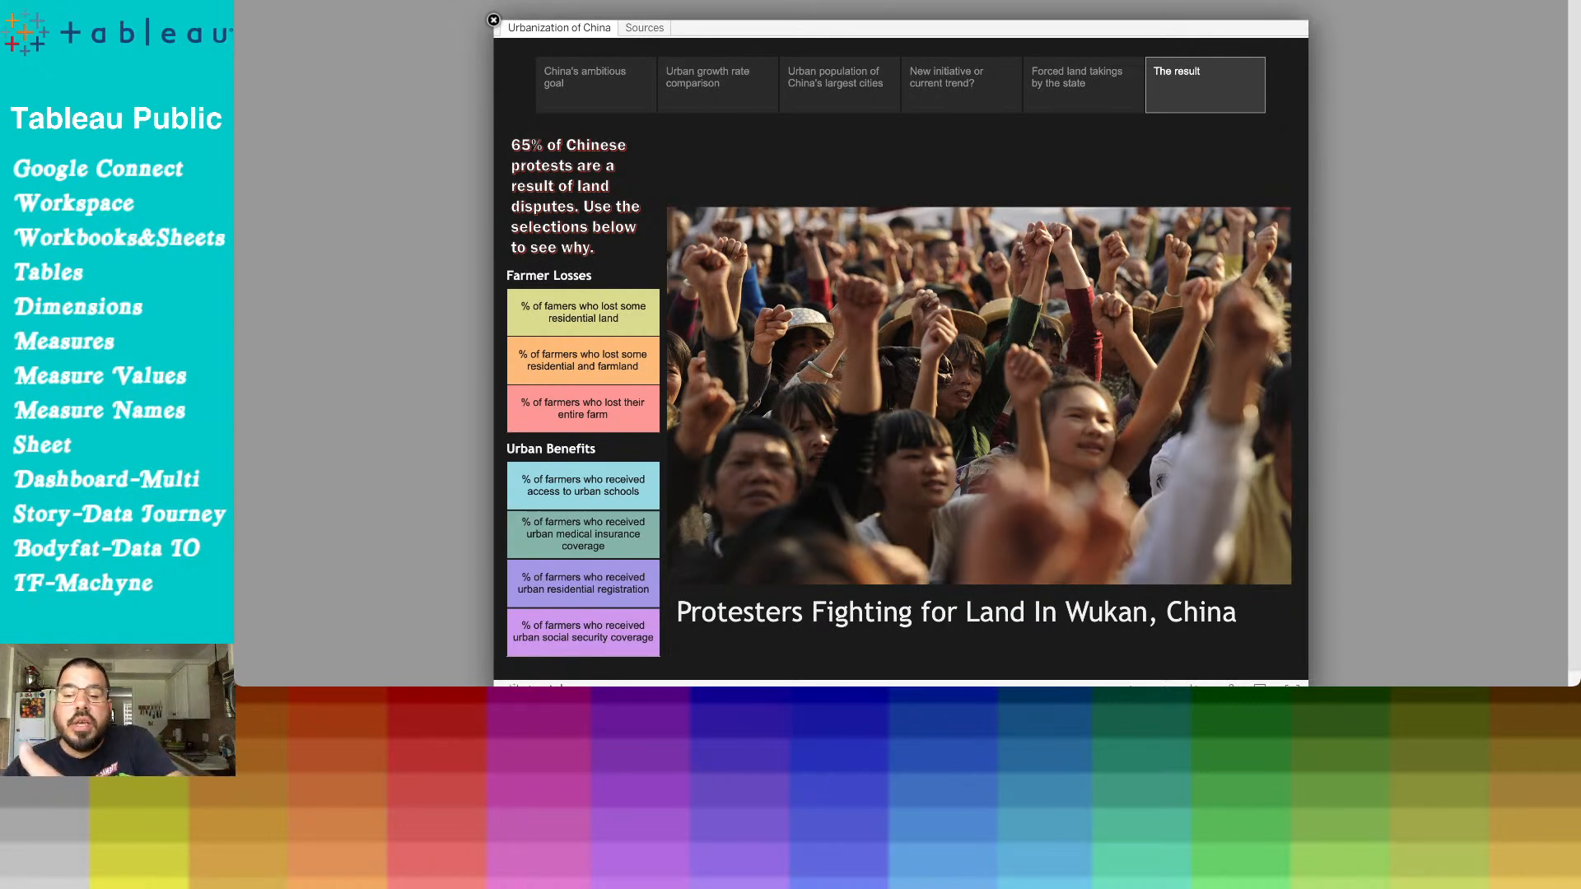
click(583, 313)
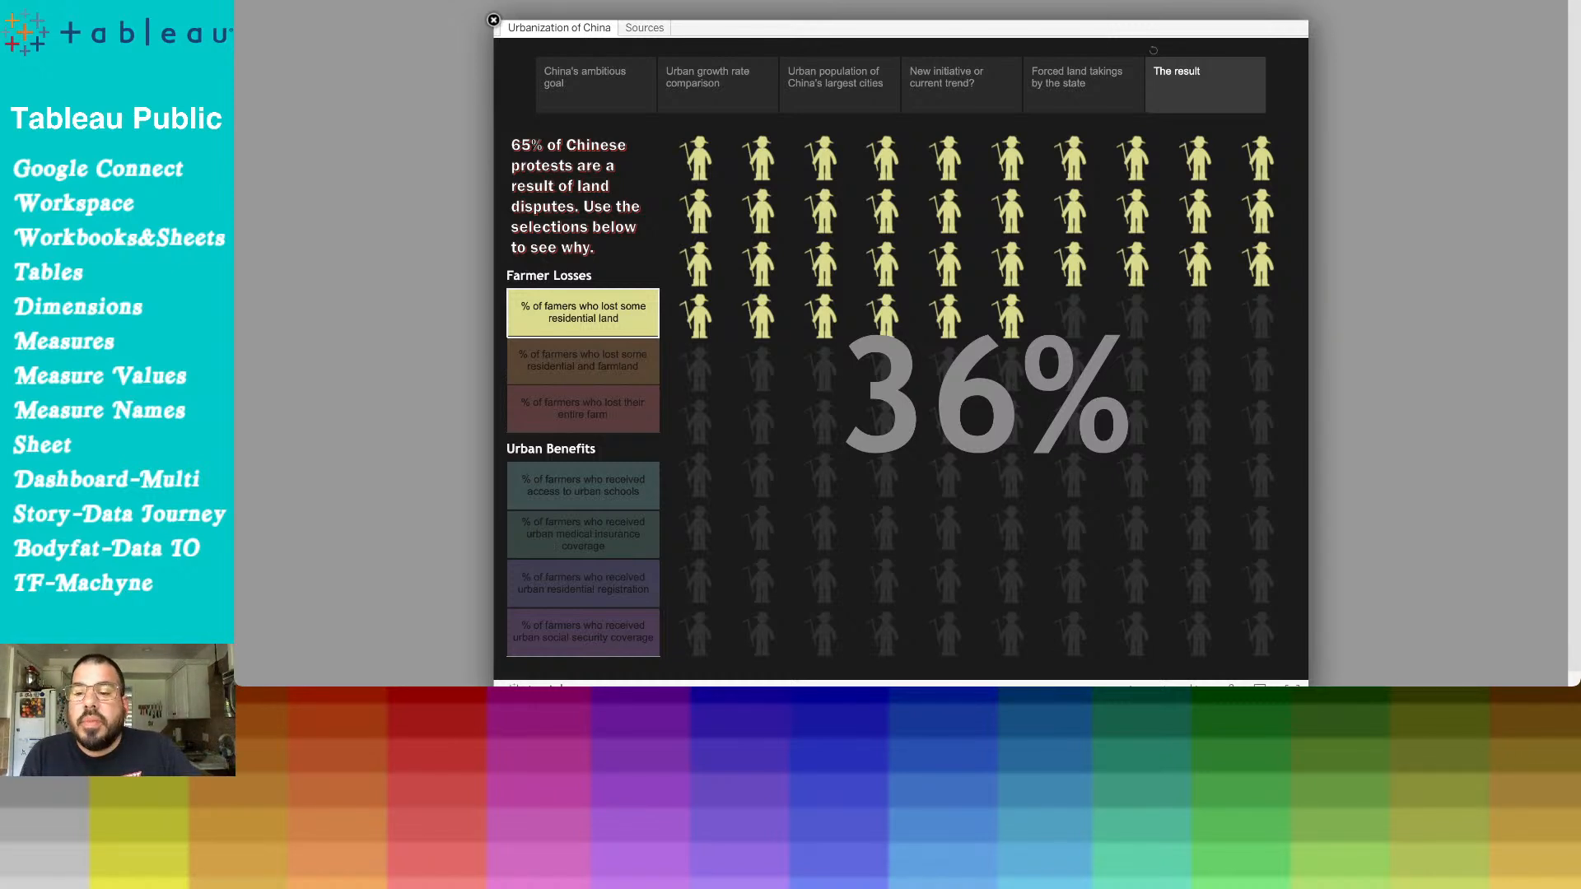
click(583, 360)
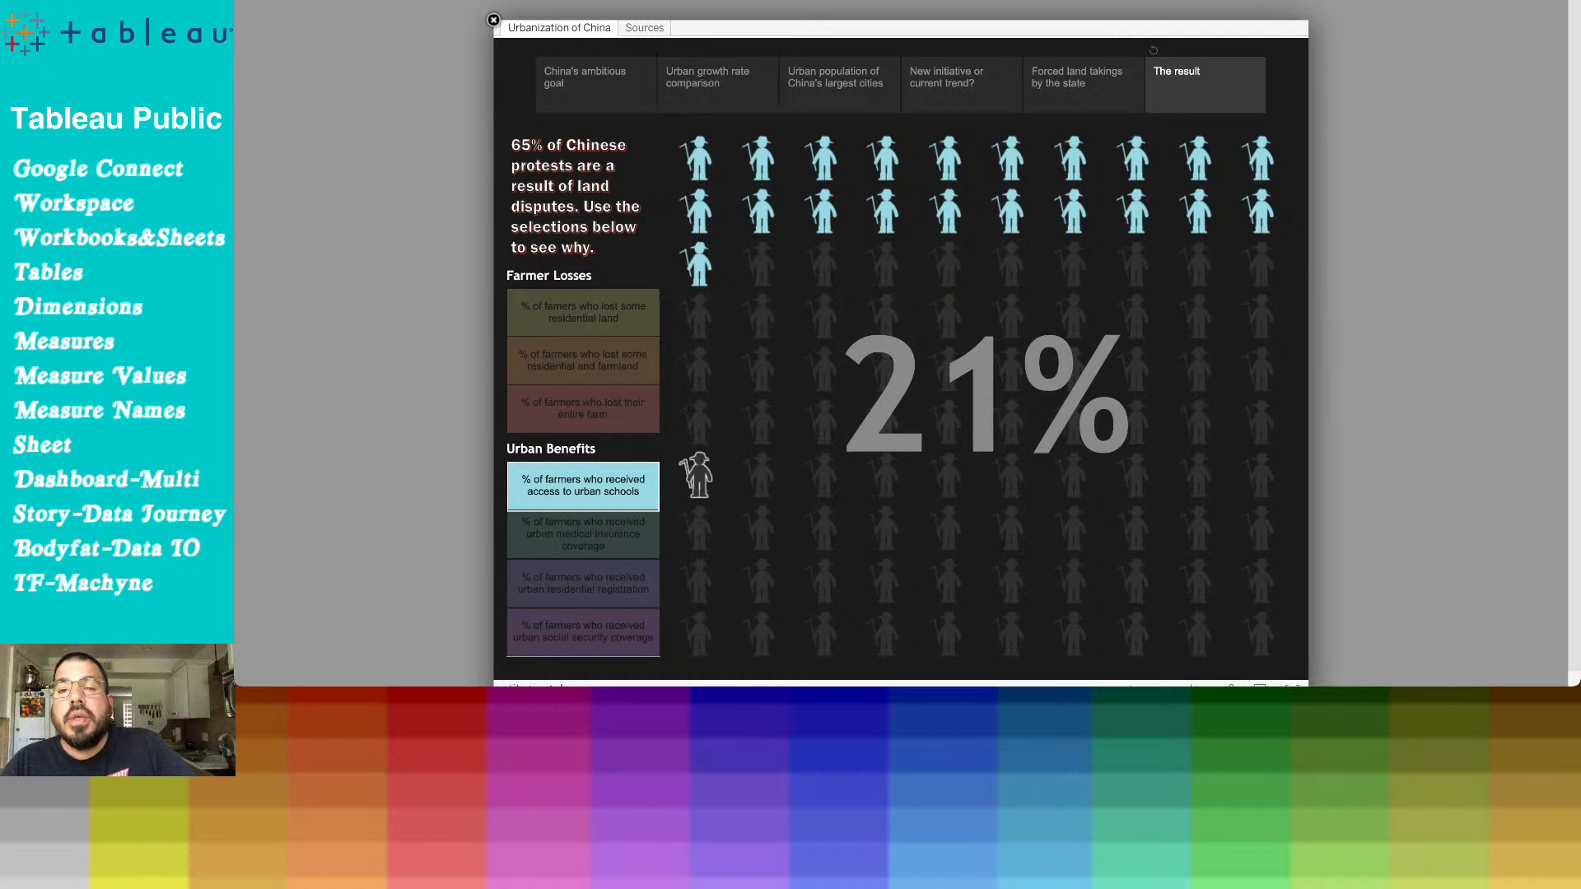
click(644, 27)
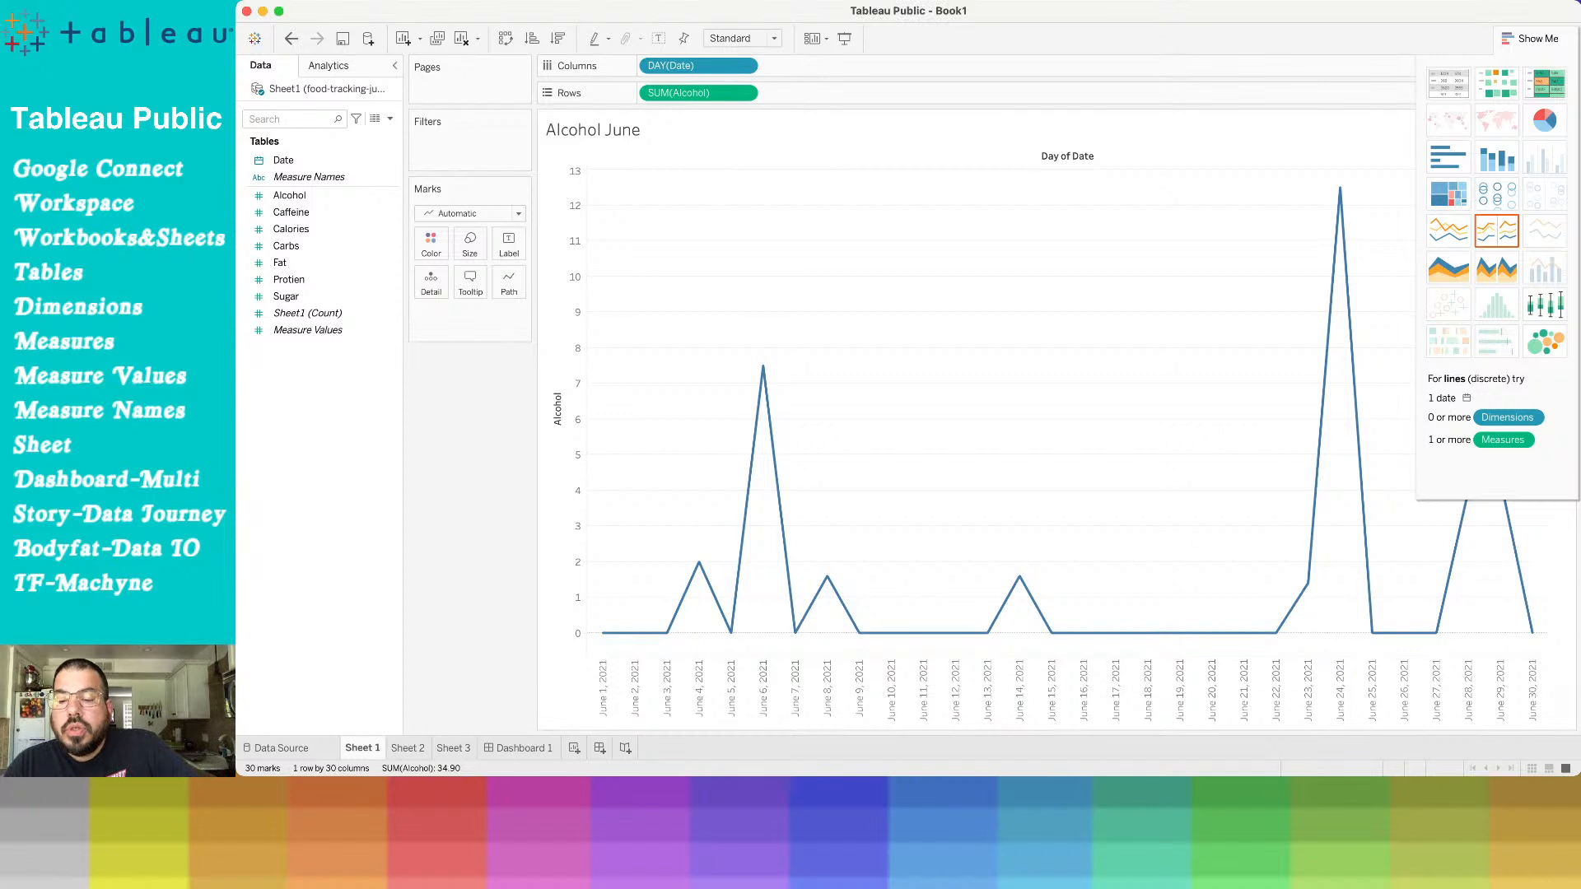
Open Dashboard 1 in the Tableau Public workbook
click(519, 747)
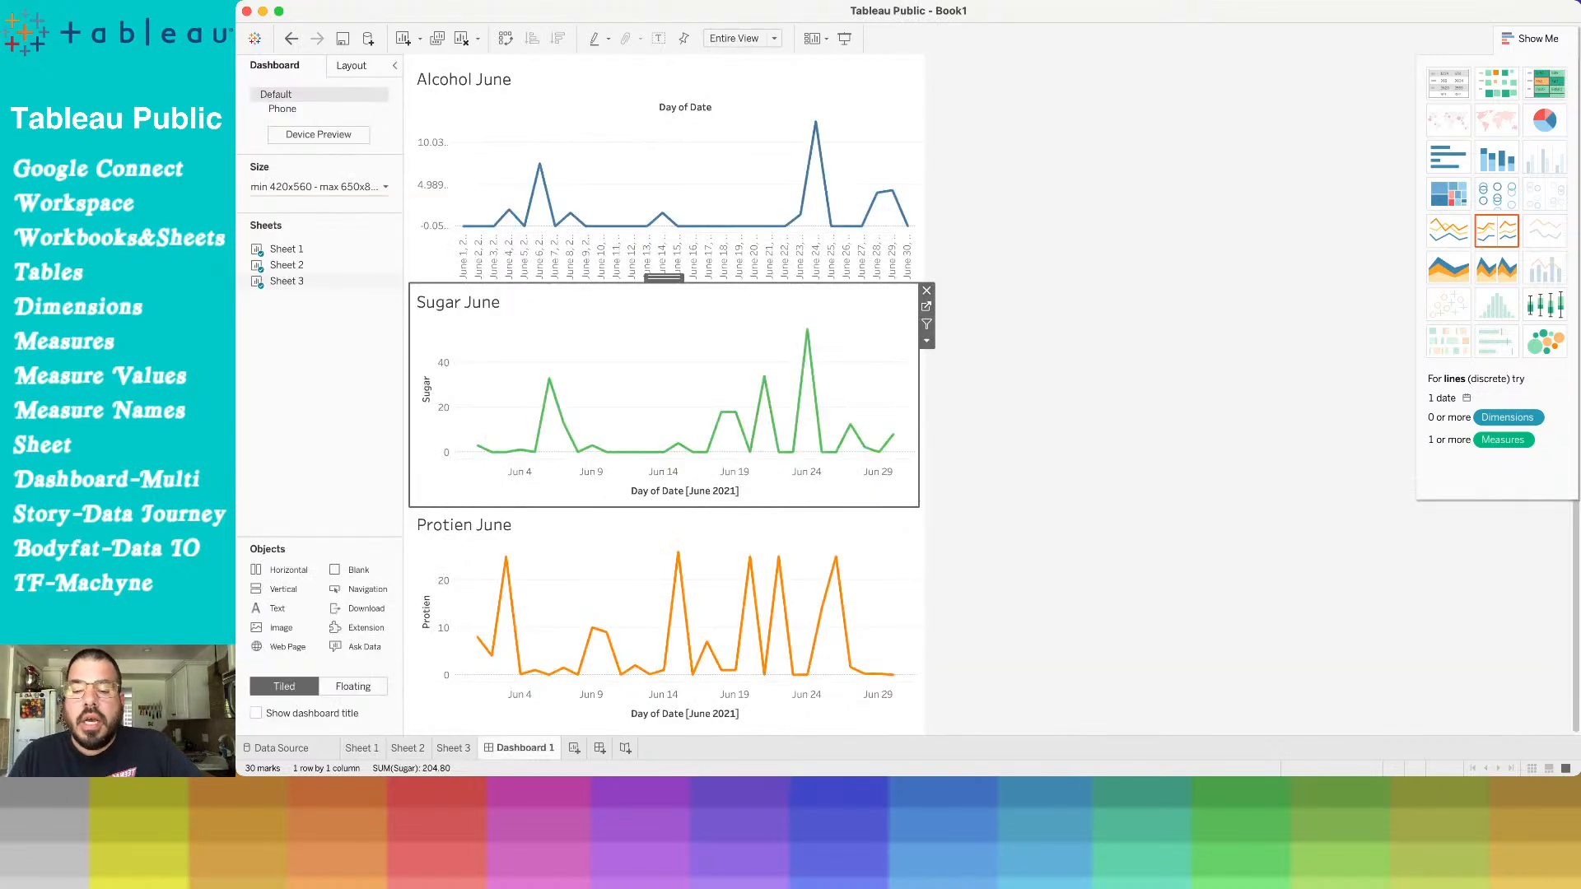